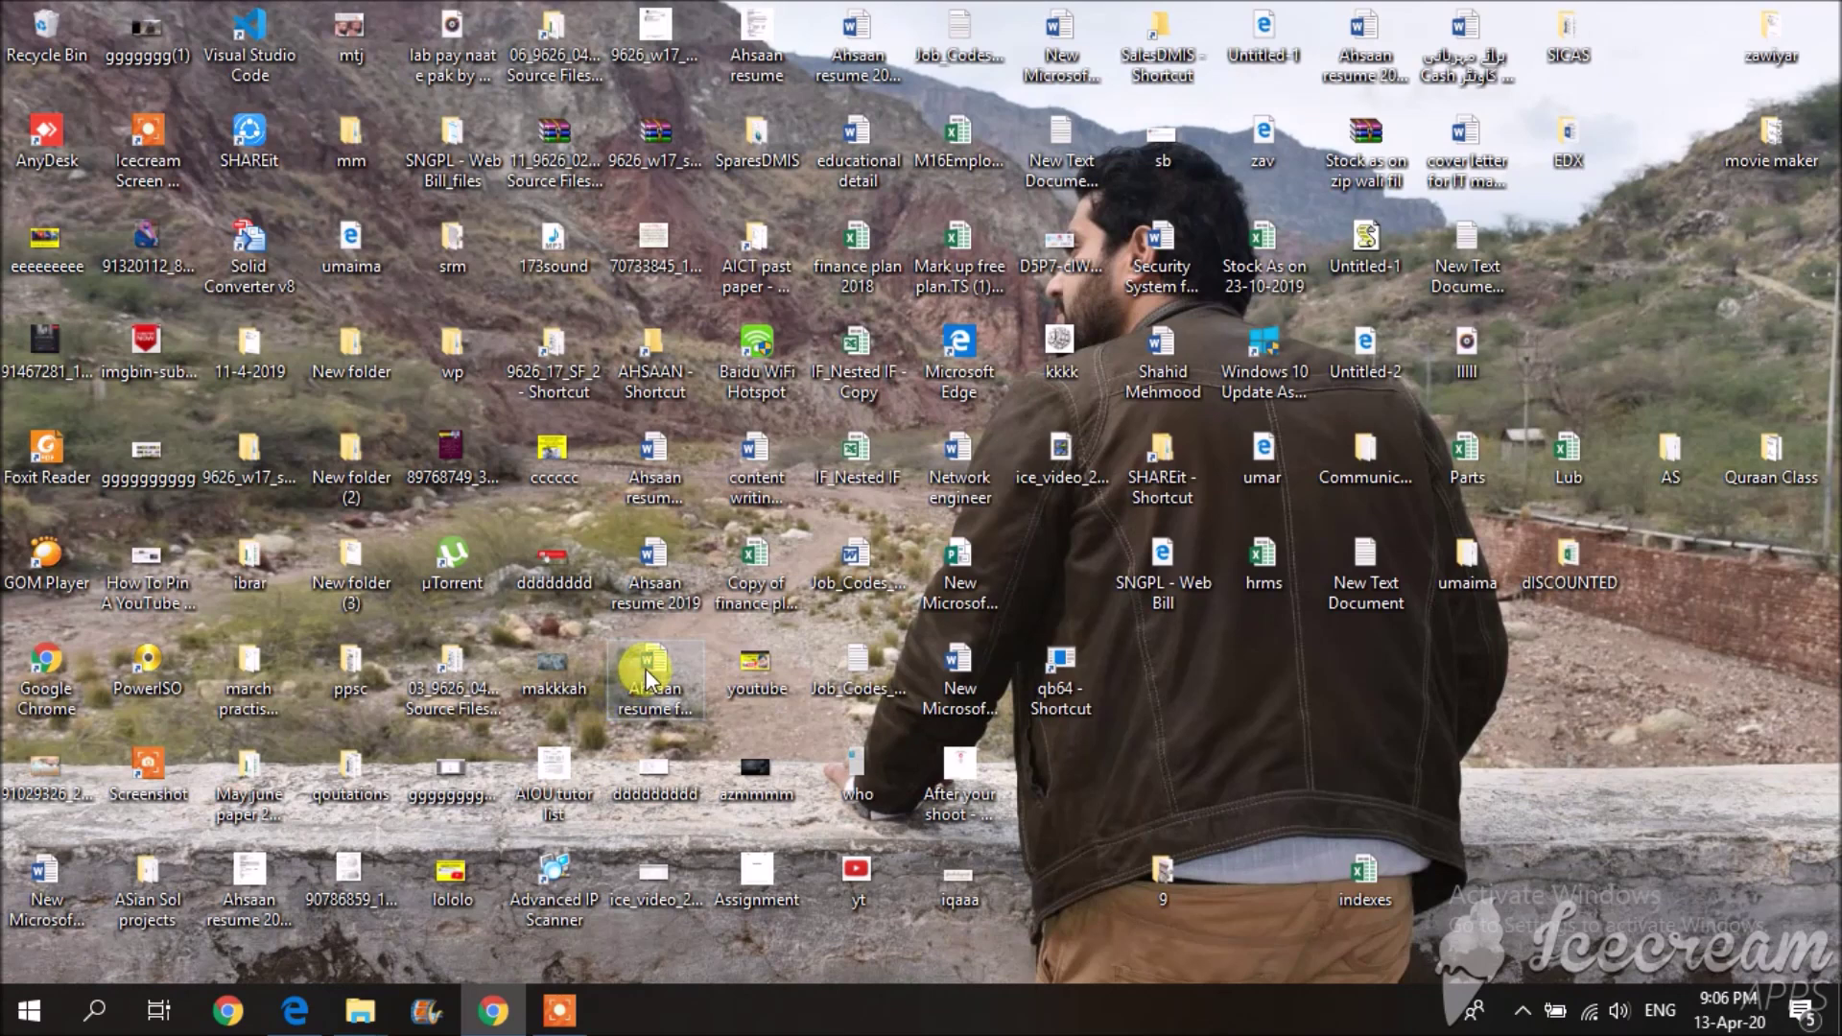
- Switch to Chrome and check the address of the Smallpdf Word to PDF page
click(780, 457)
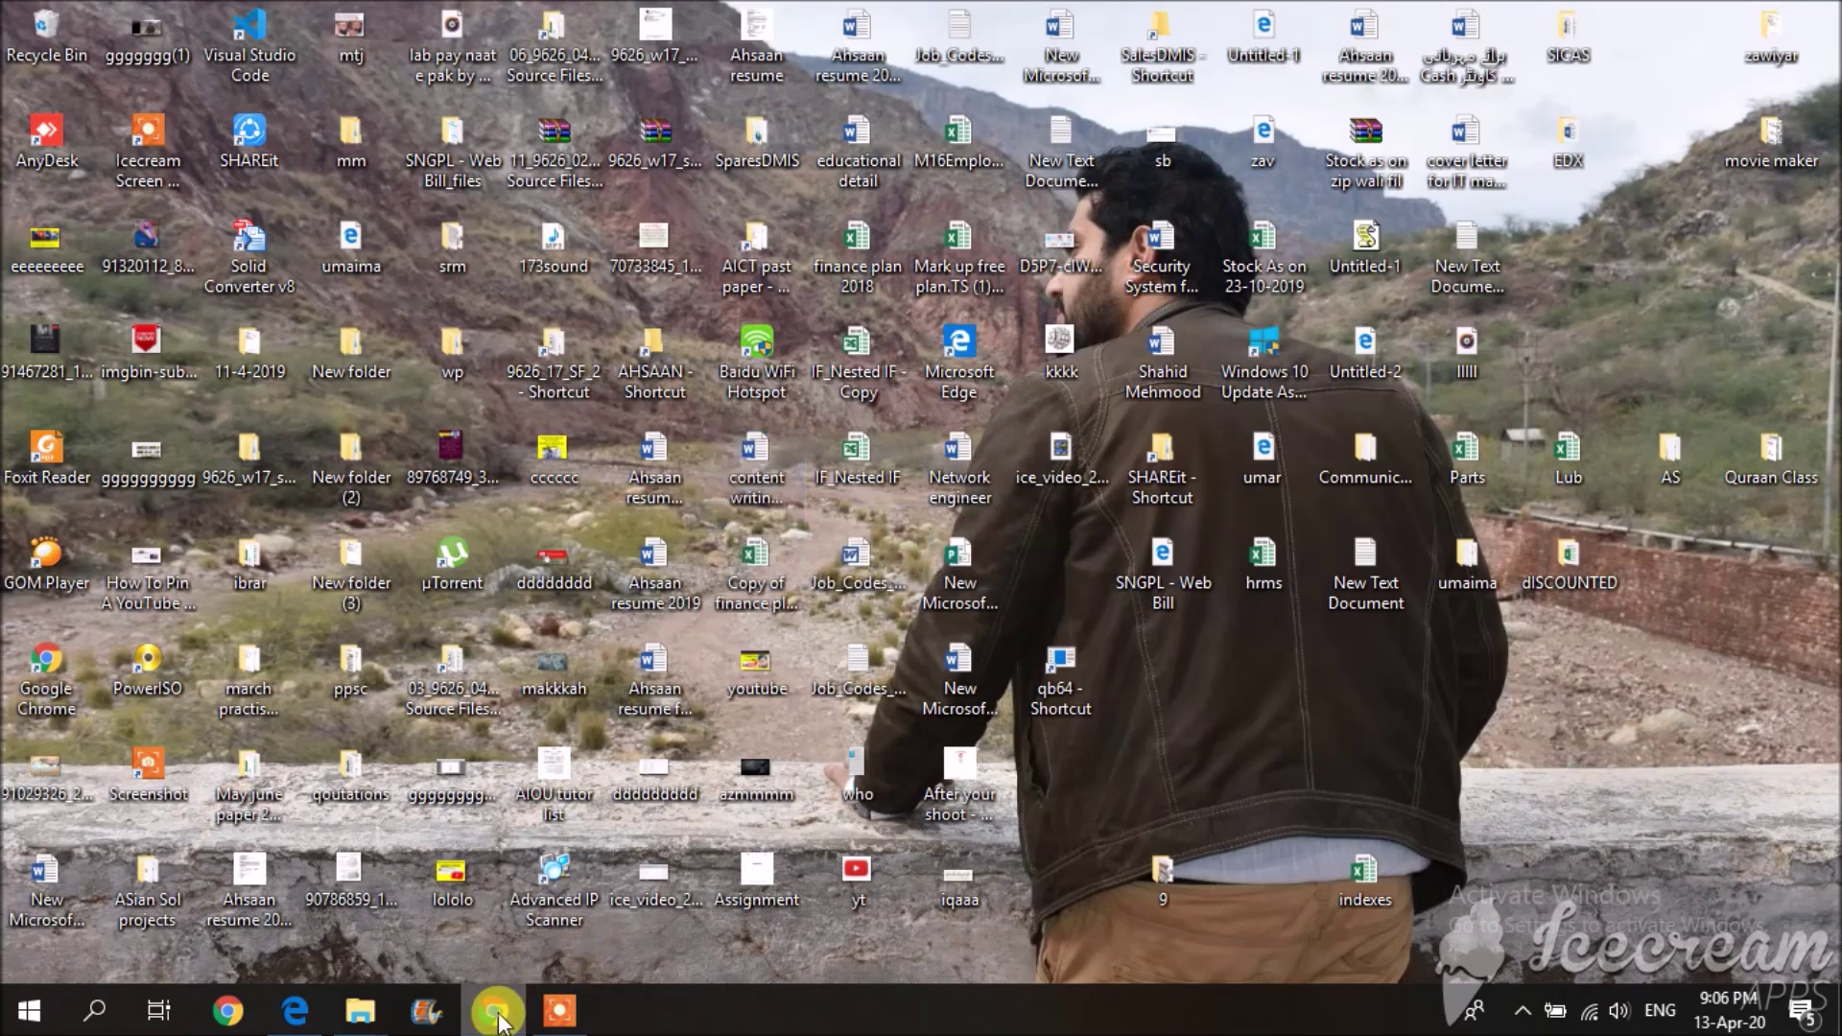
click(494, 1007)
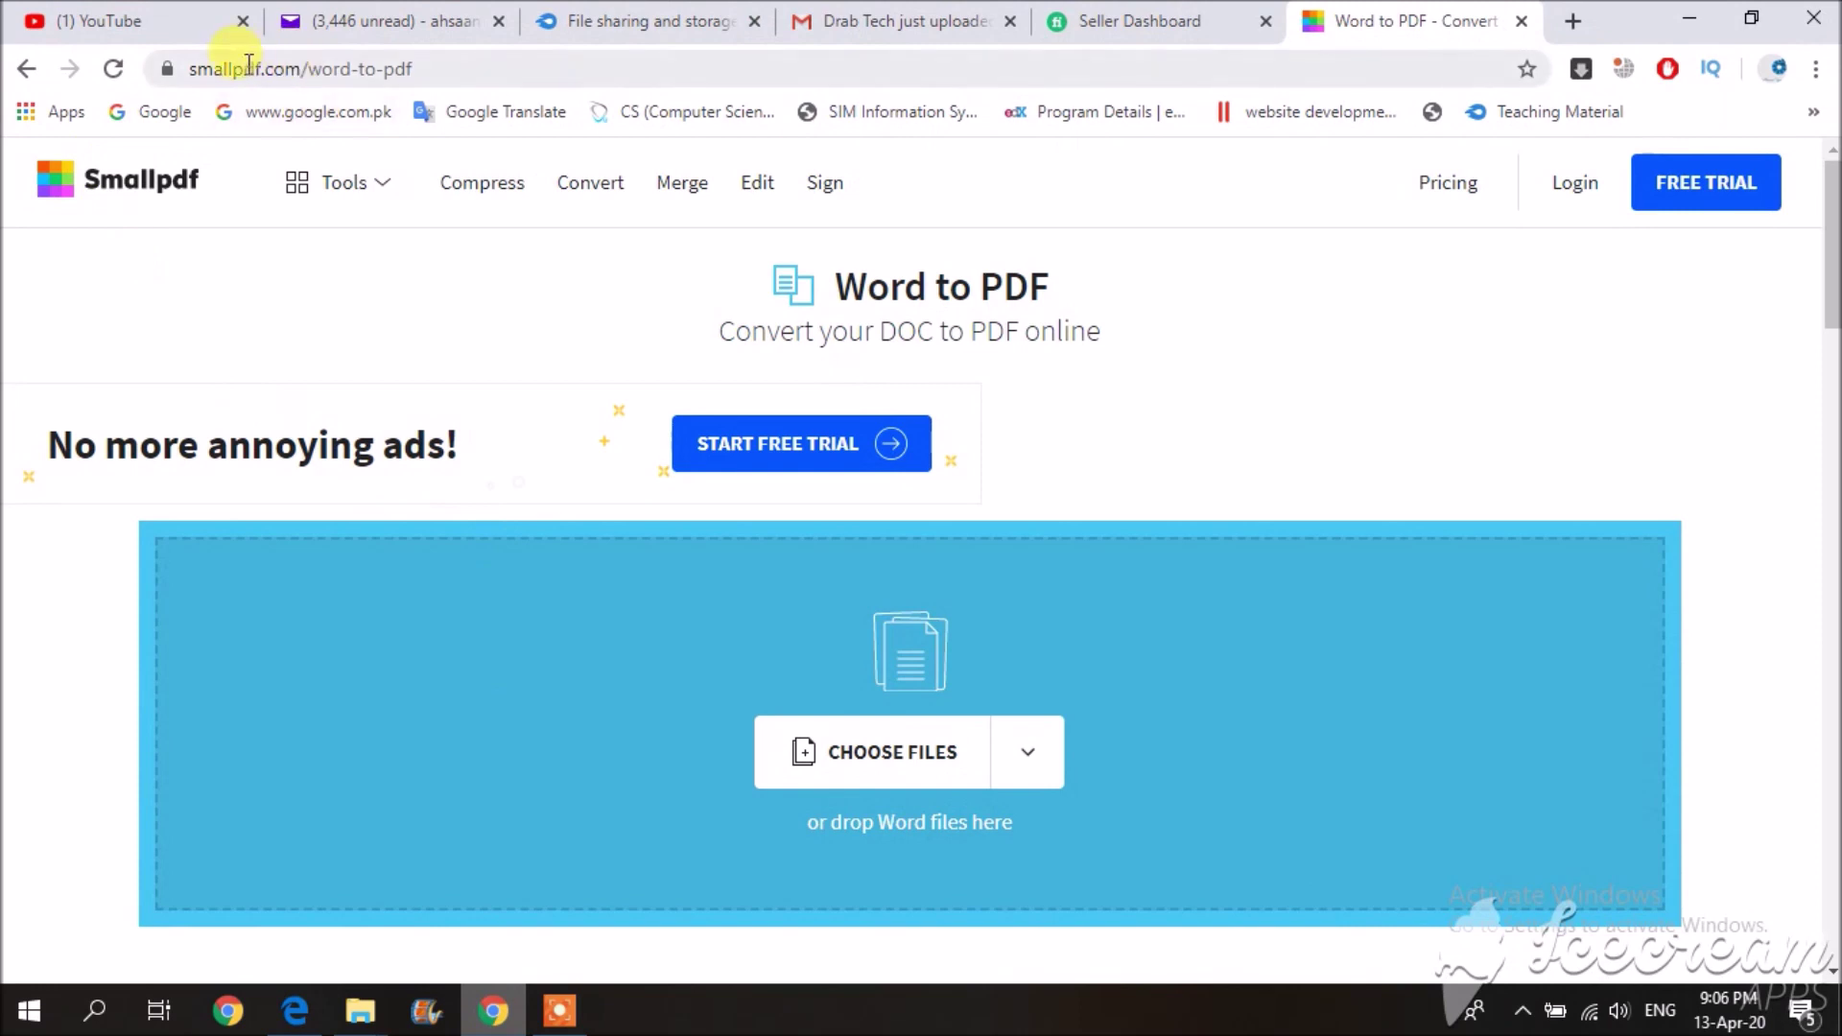
click(556, 61)
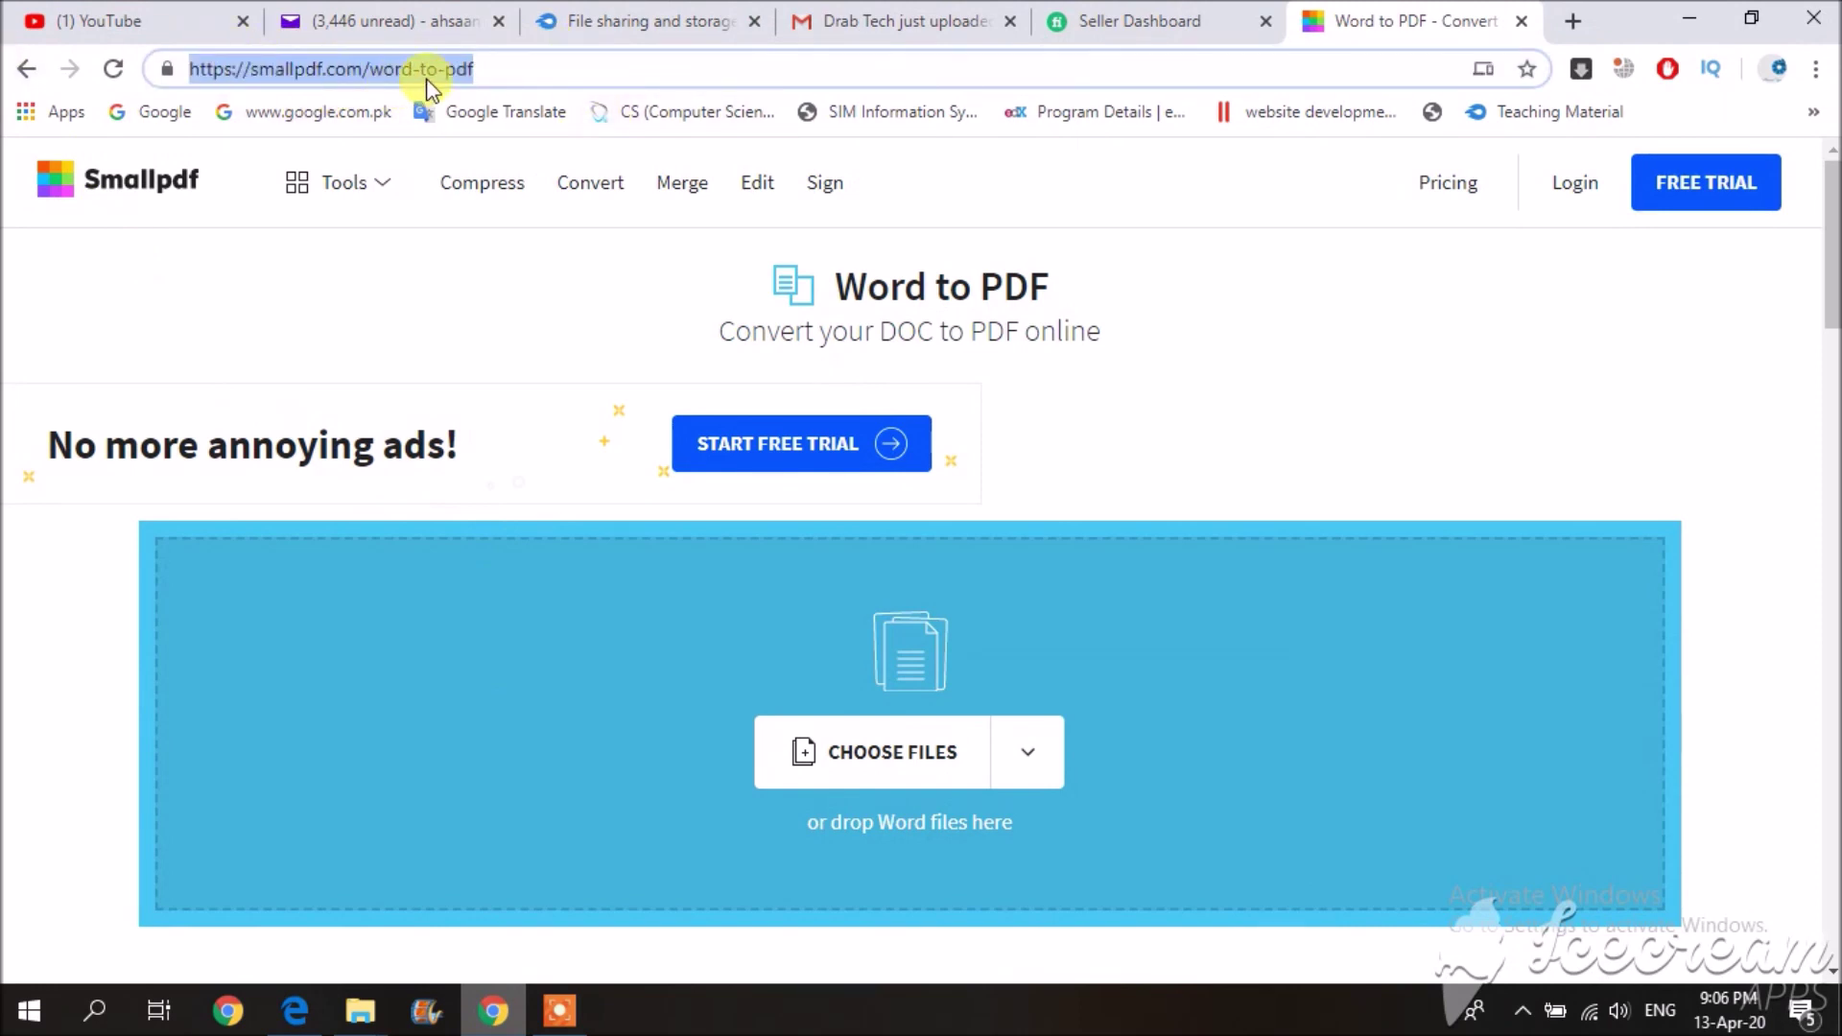
click(533, 69)
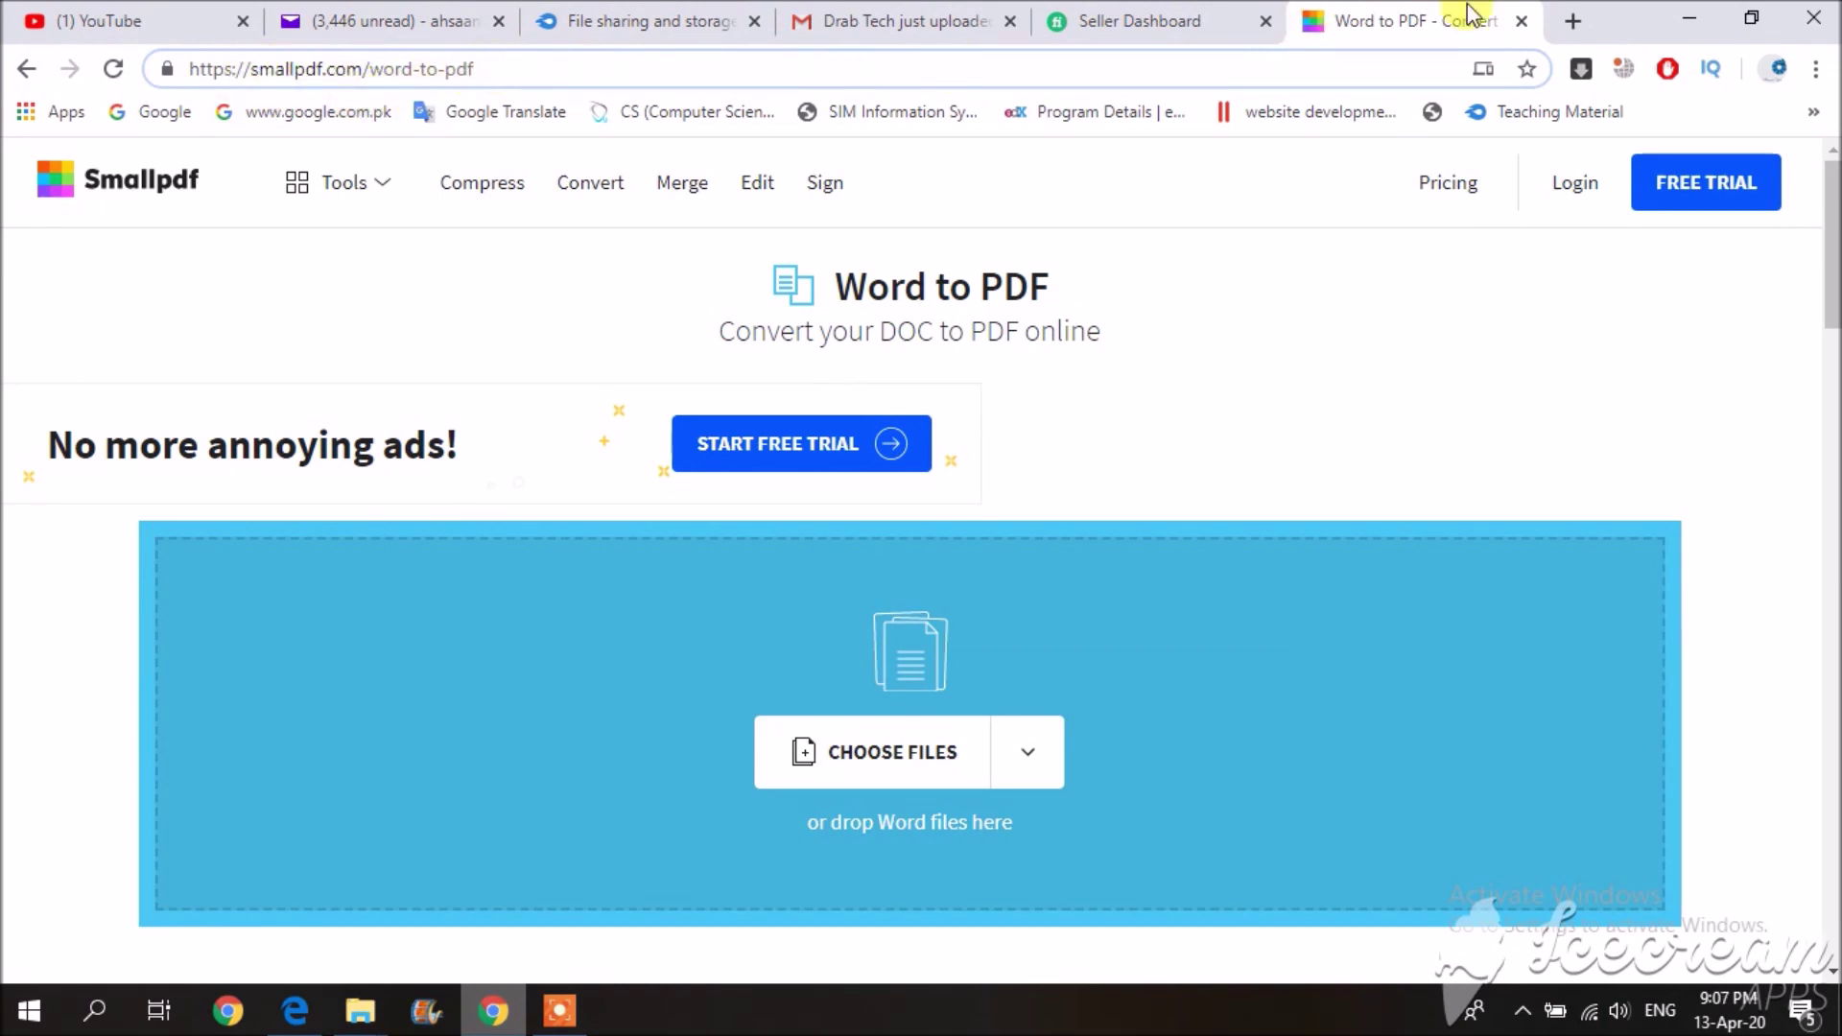
- Open the Google homepage in a new browser tab and close the YouTube tab
click(1564, 26)
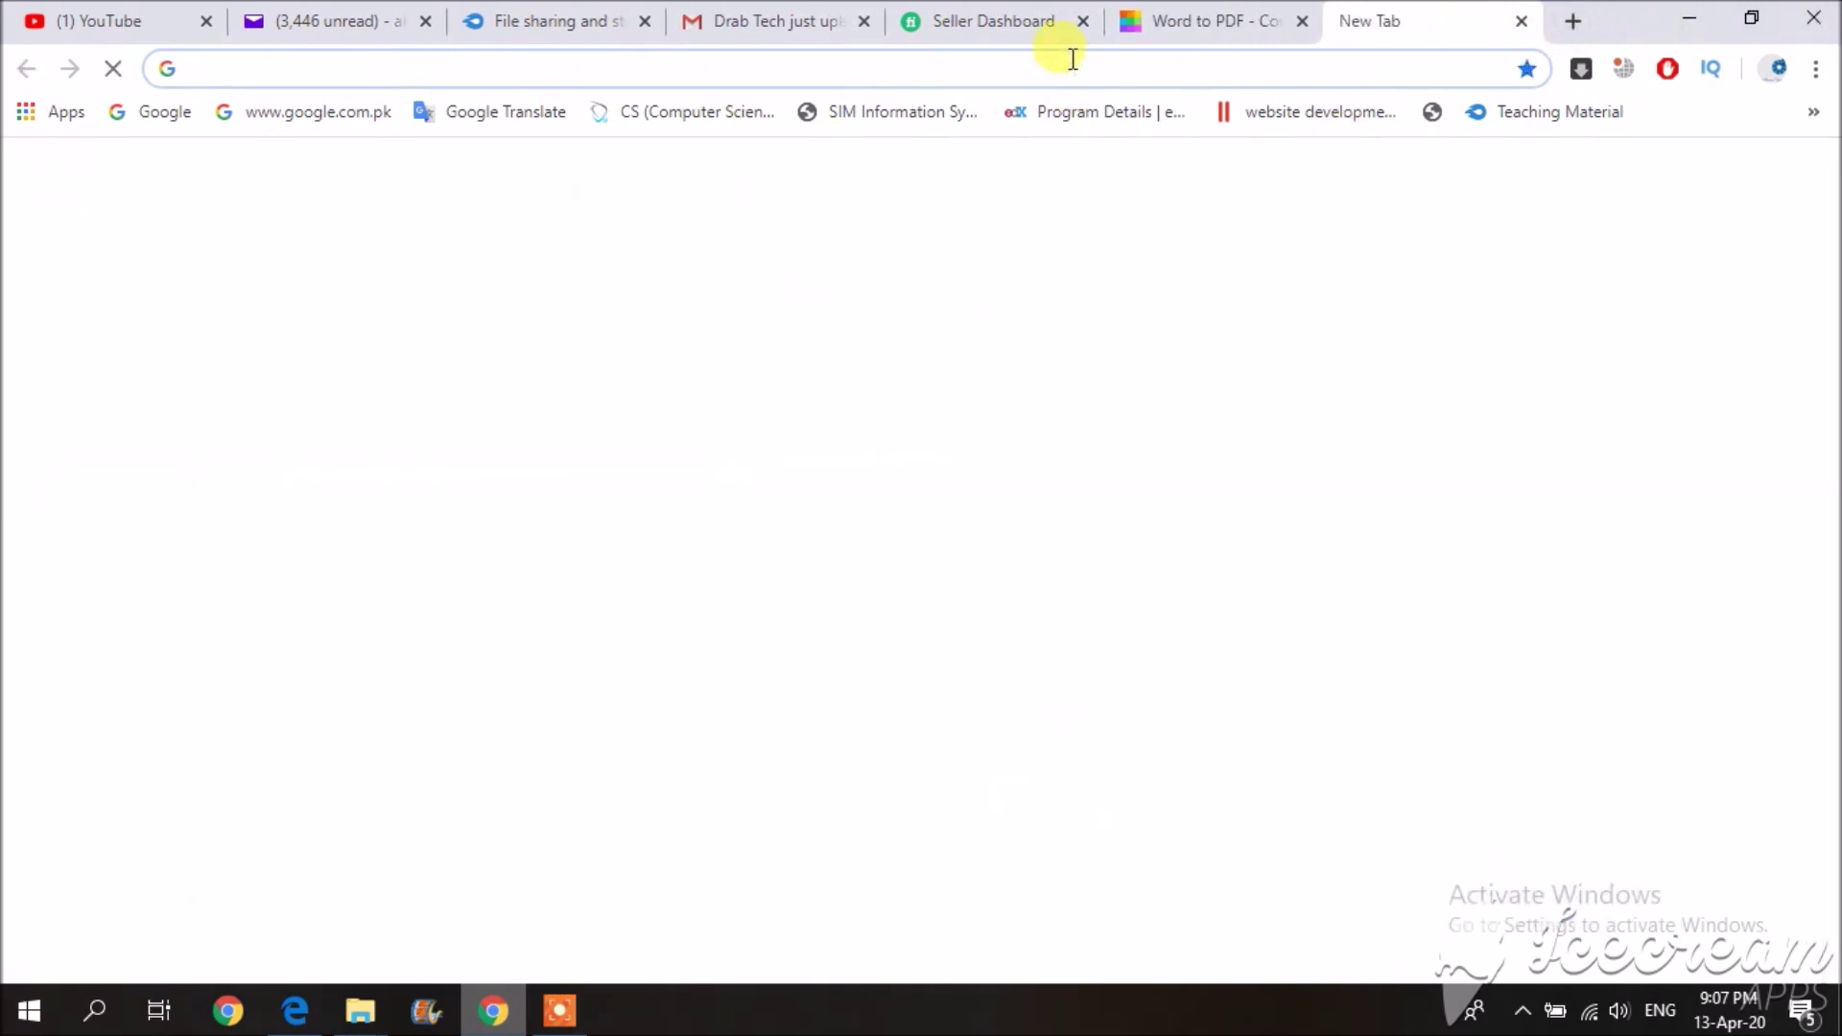
click(161, 114)
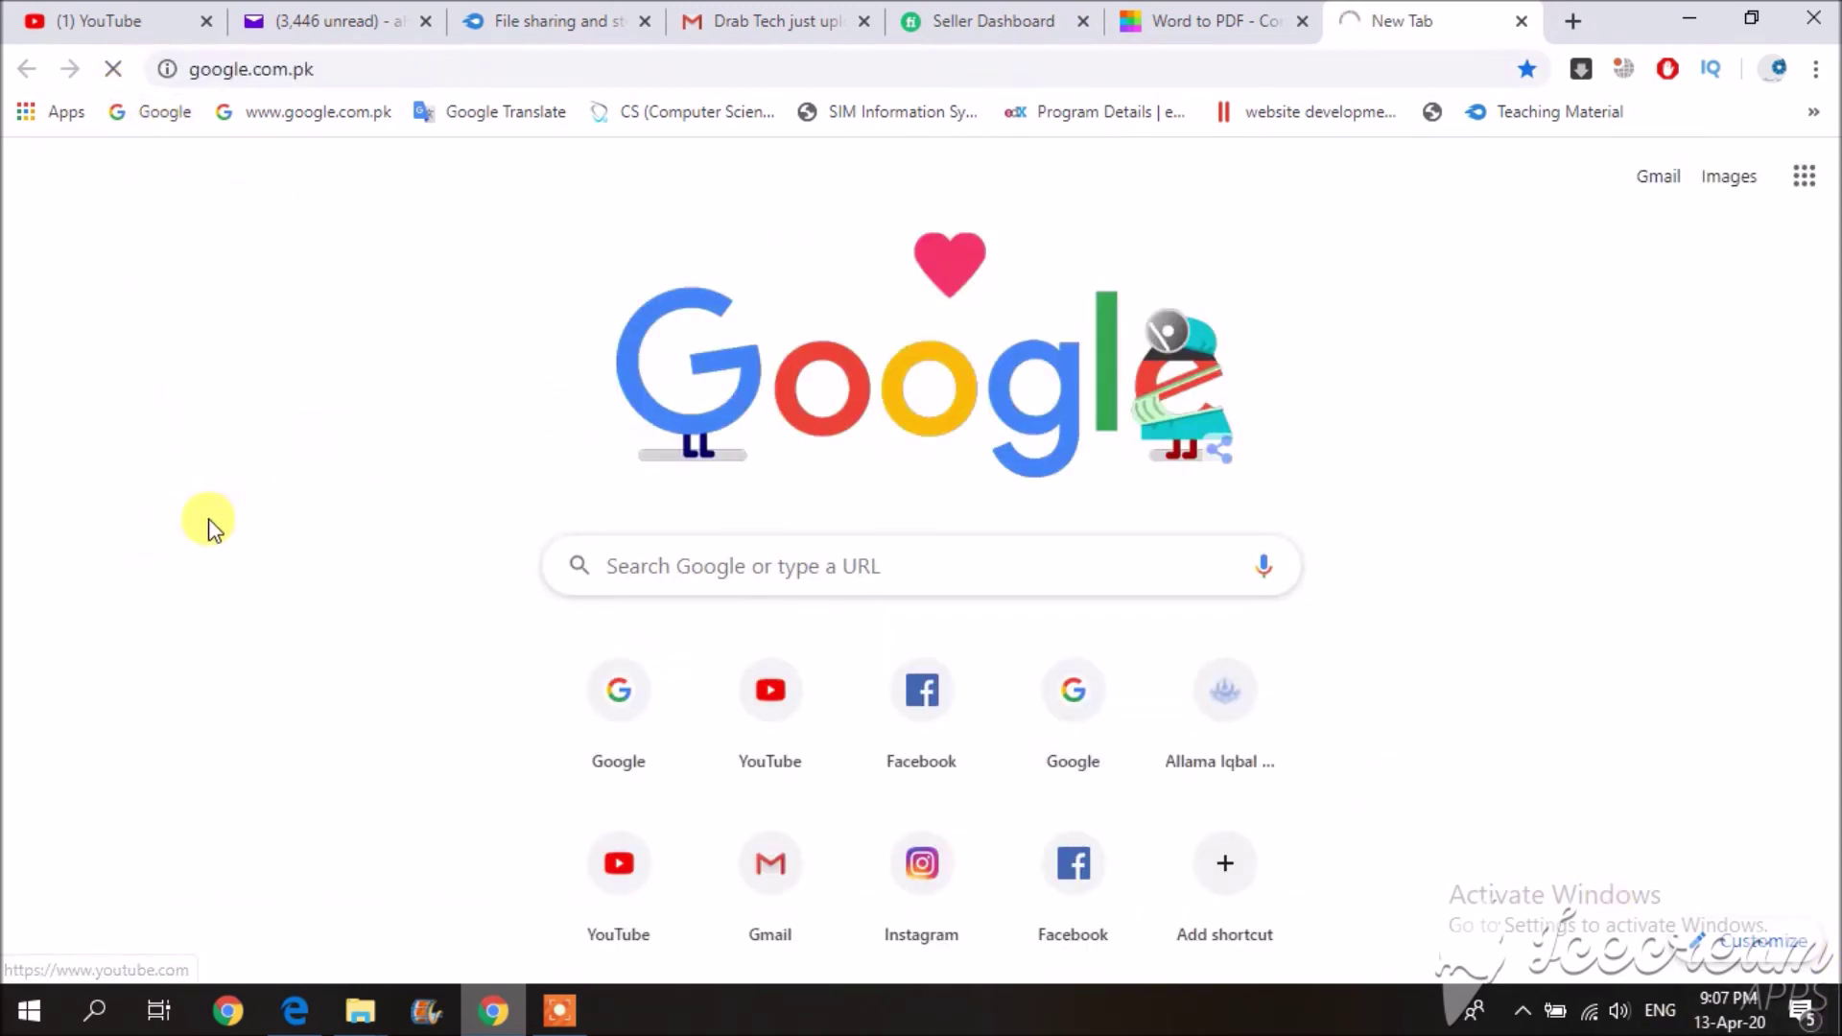
click(147, 120)
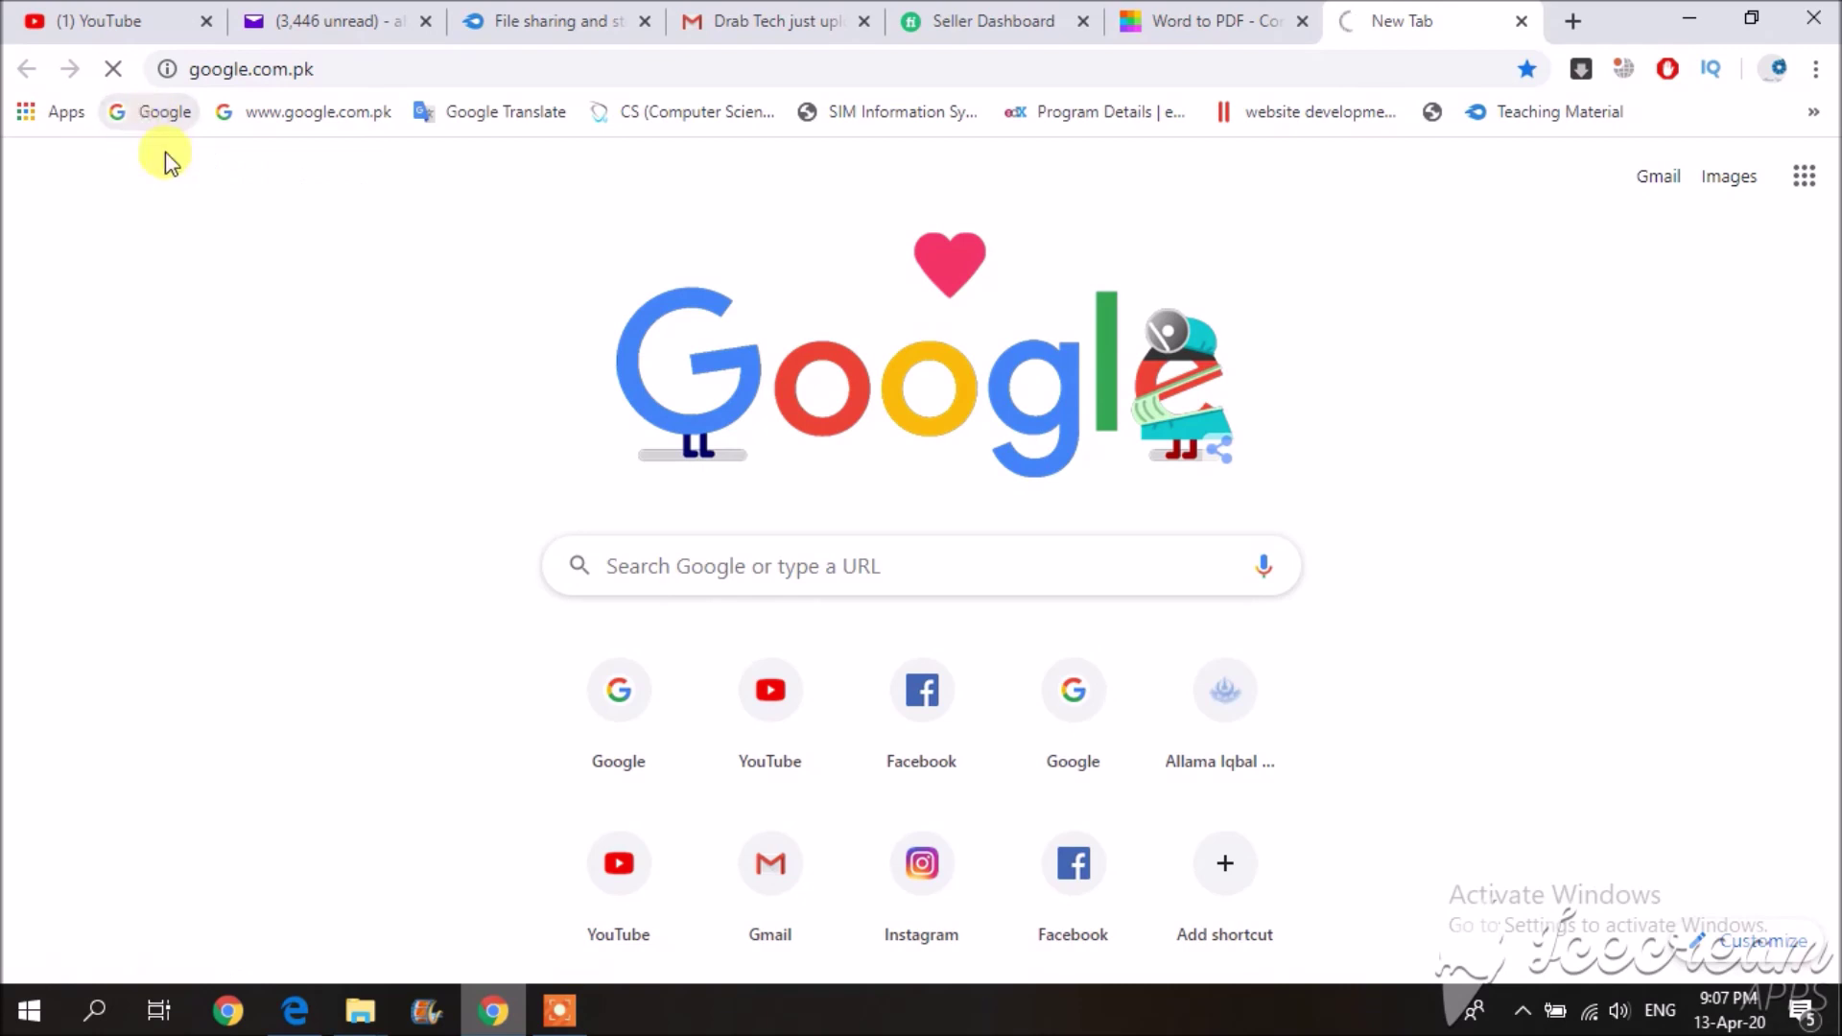
click(207, 19)
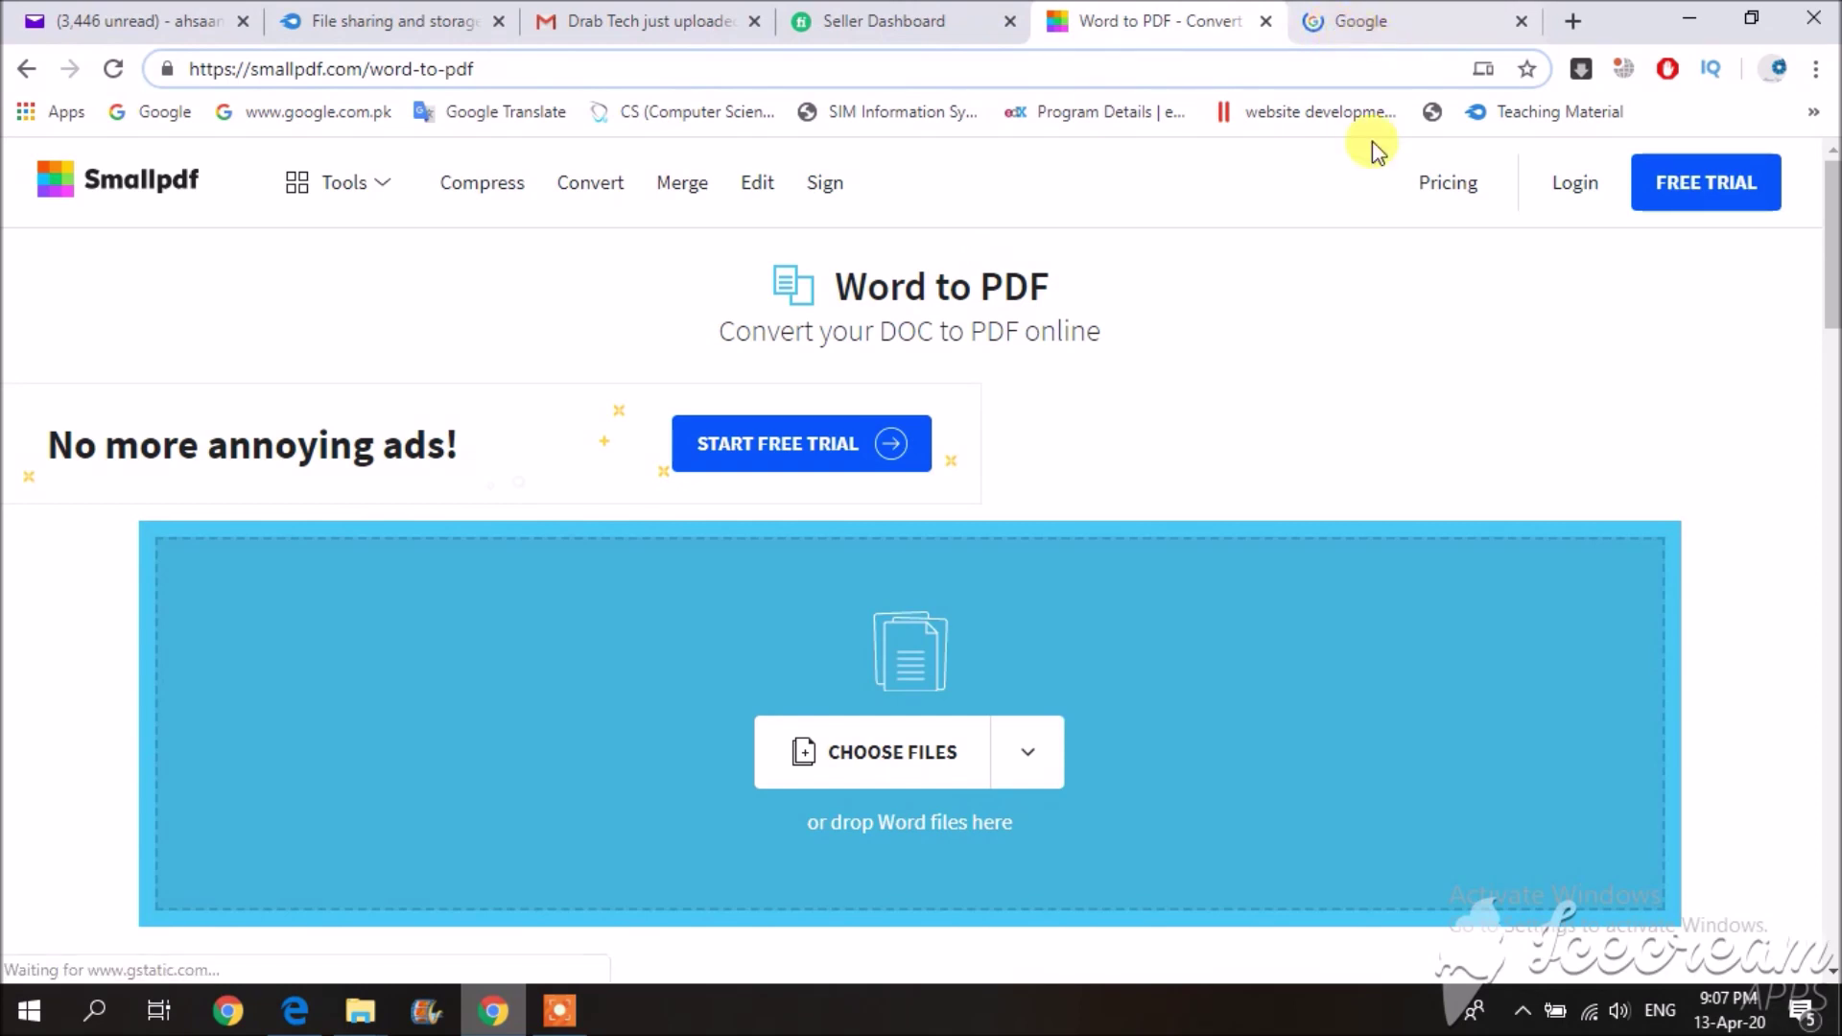
click(1420, 20)
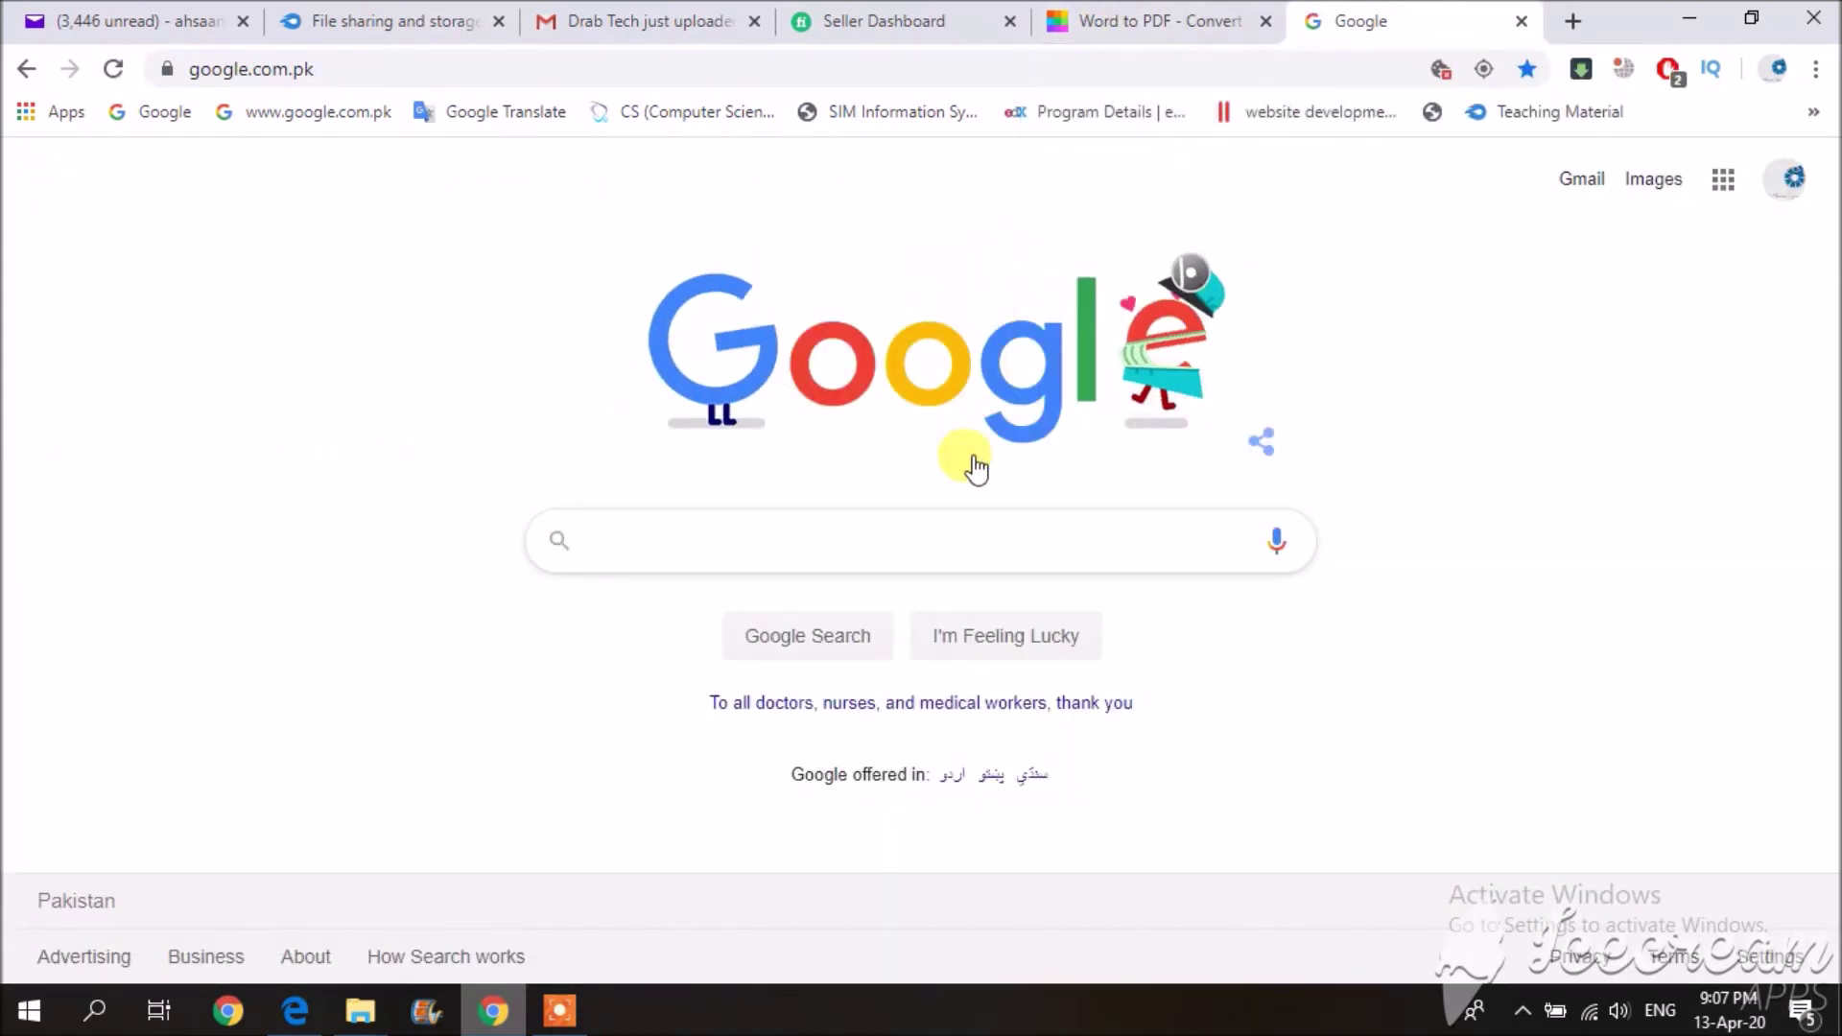
- Search Google for "file conversion to pdf online"
click(830, 539)
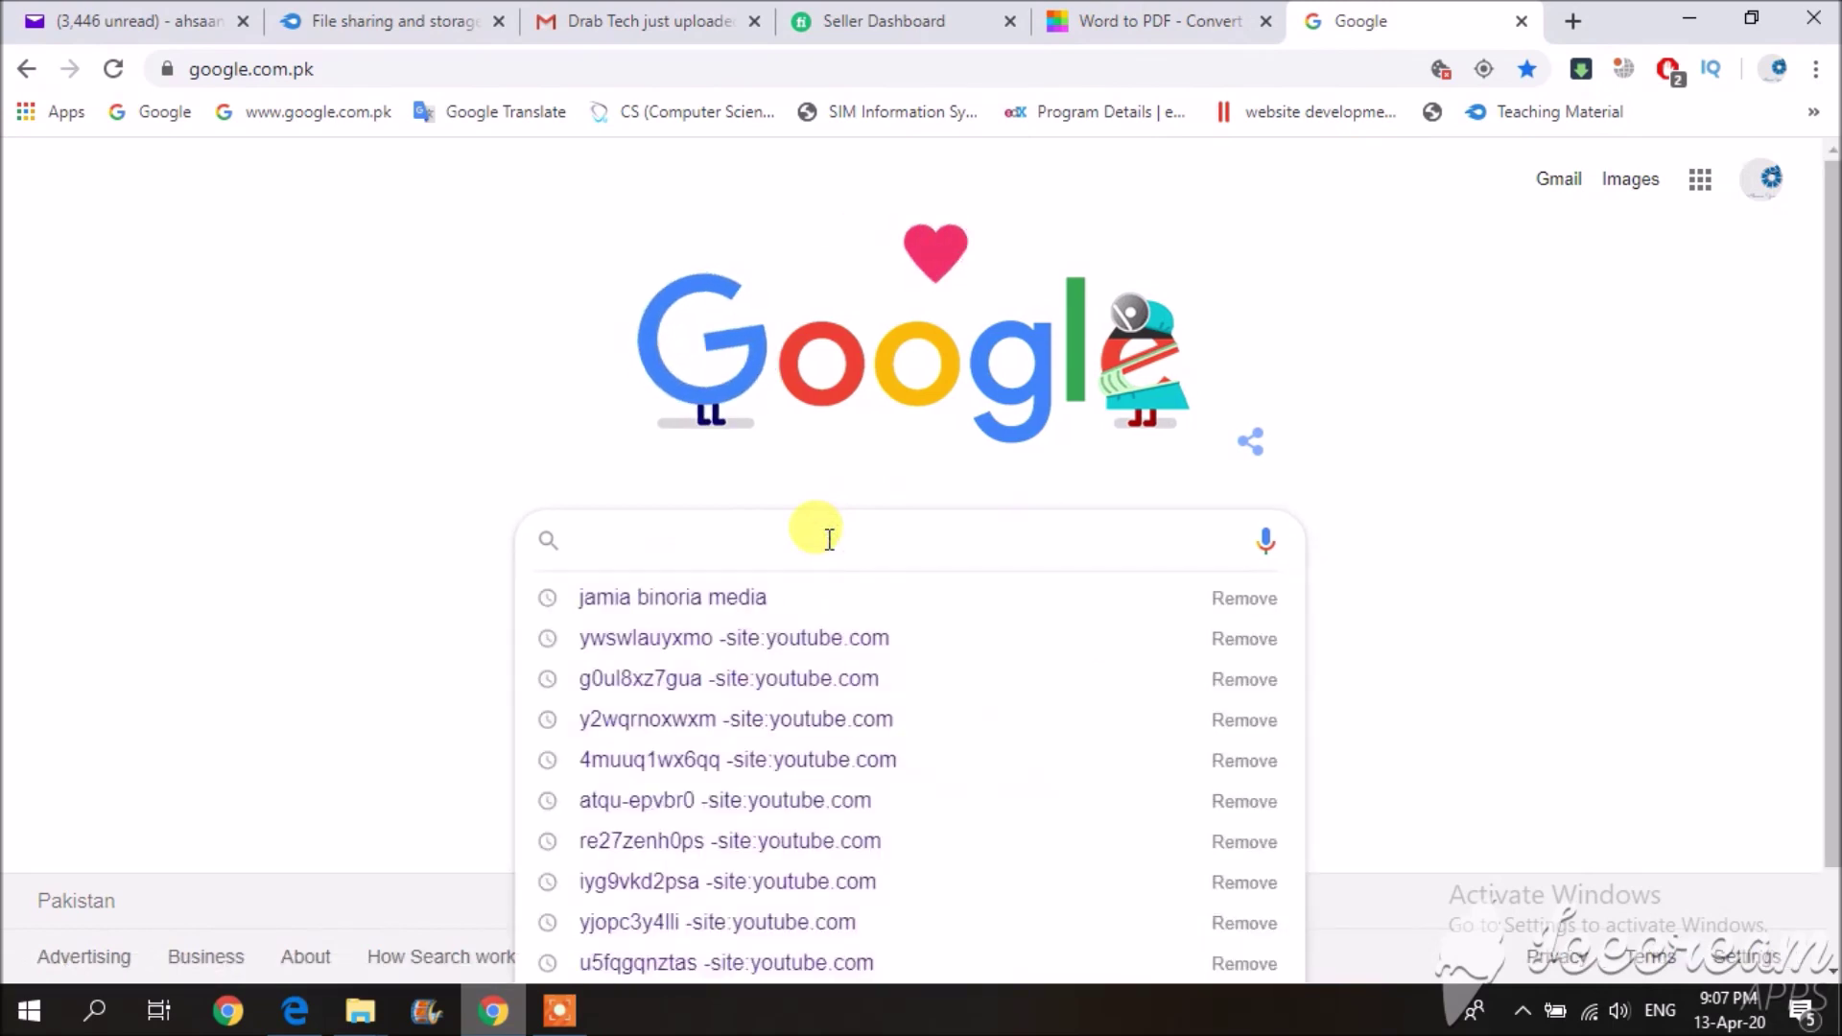
text(file)
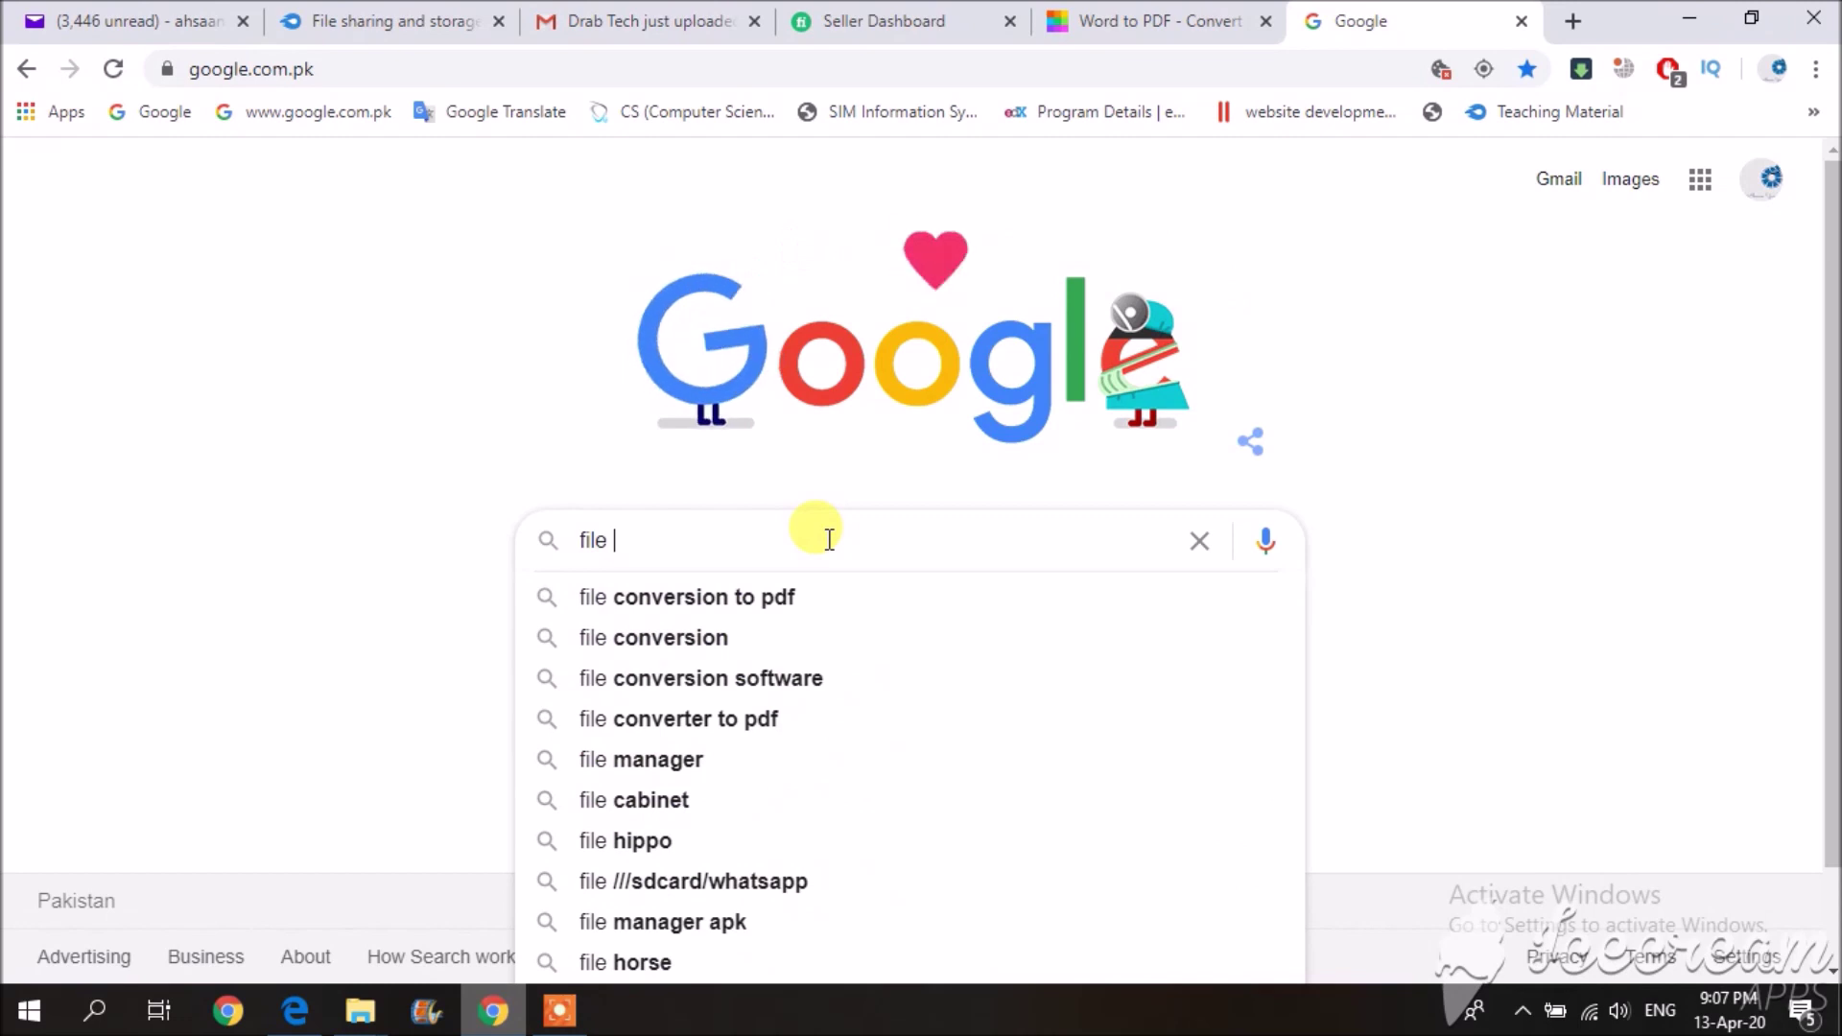
key(Down)
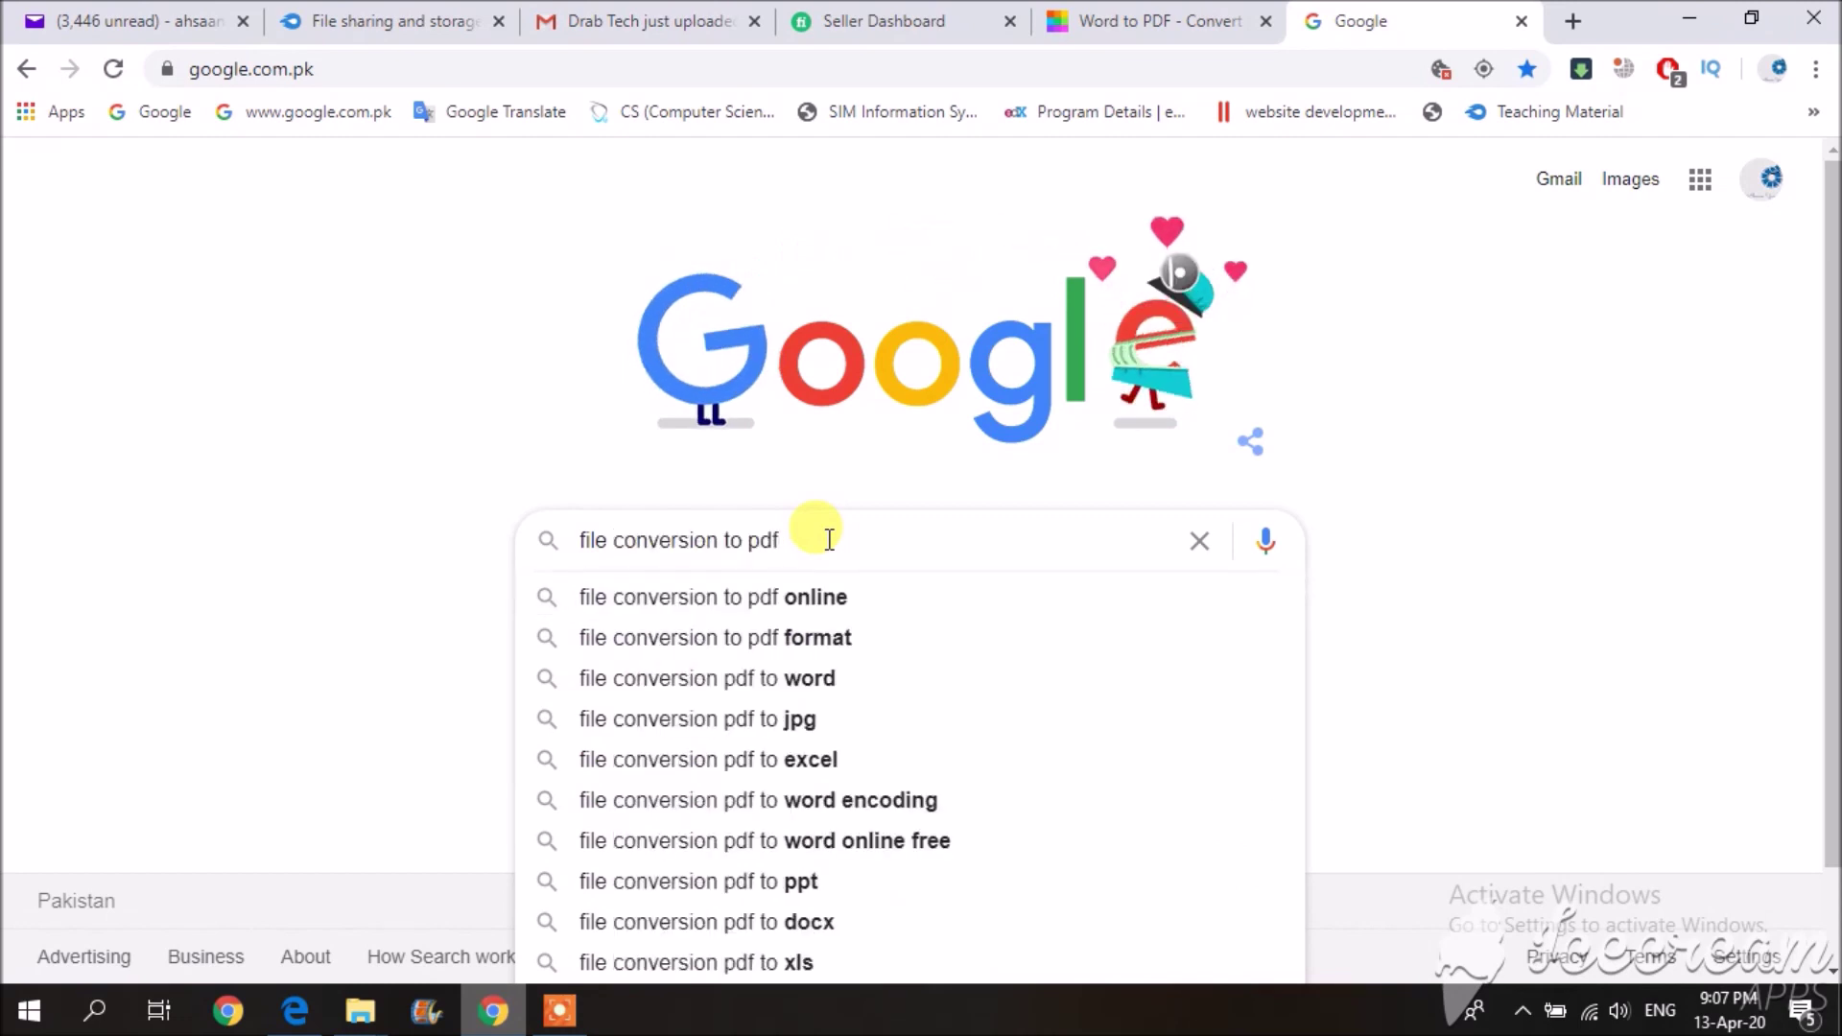
click(816, 593)
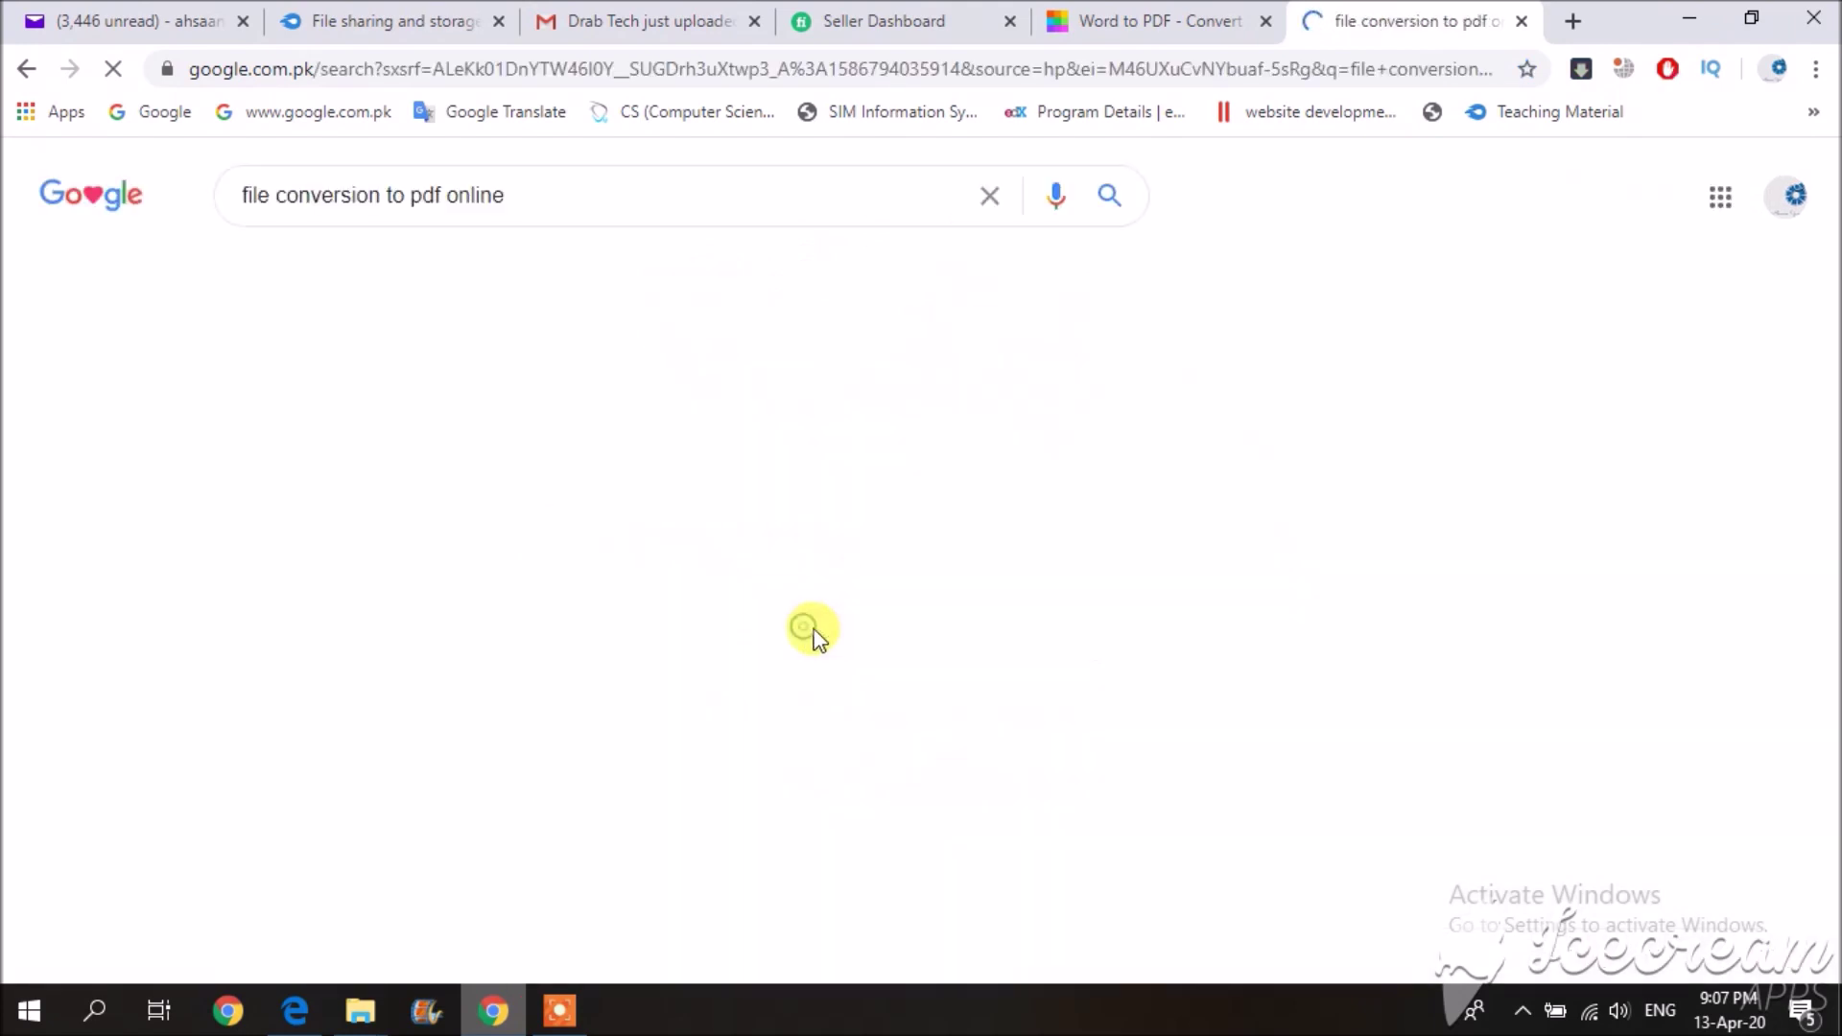
- Open the Online PDF converter result from document.online-convert.com and accept the site's cookie notice
scroll(308, 696, down, 3)
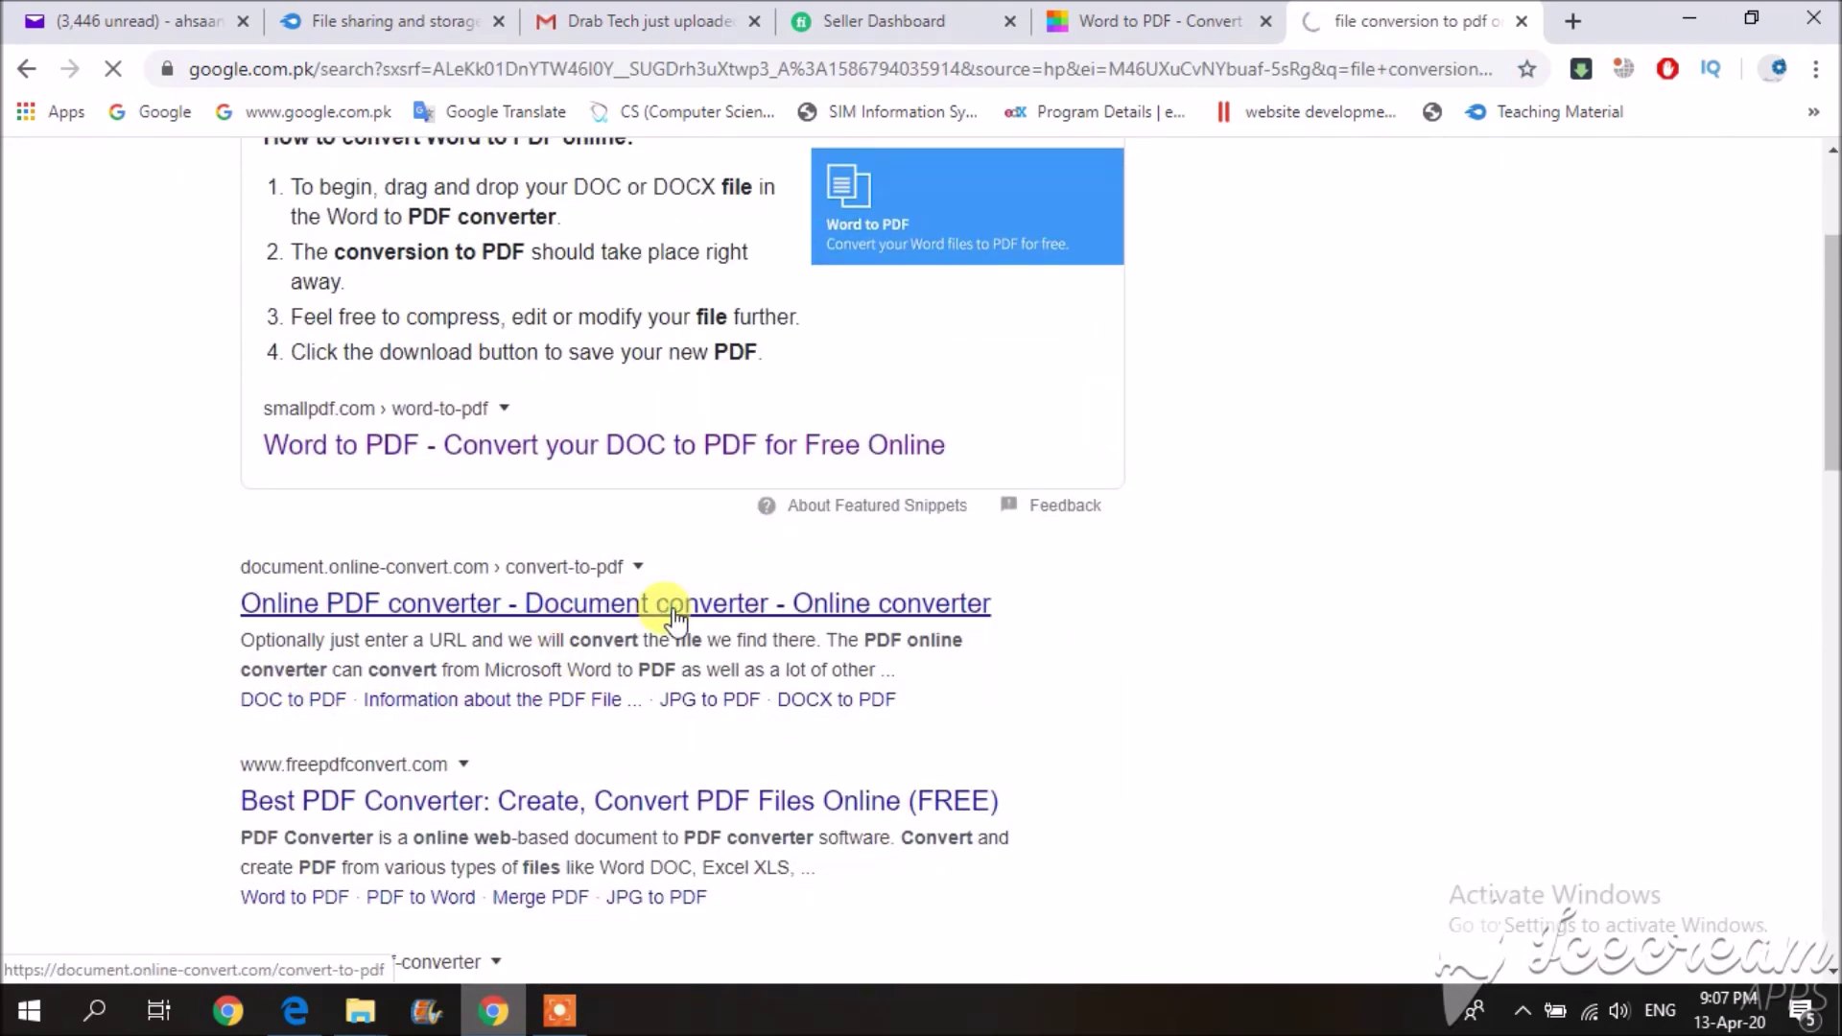
click(463, 610)
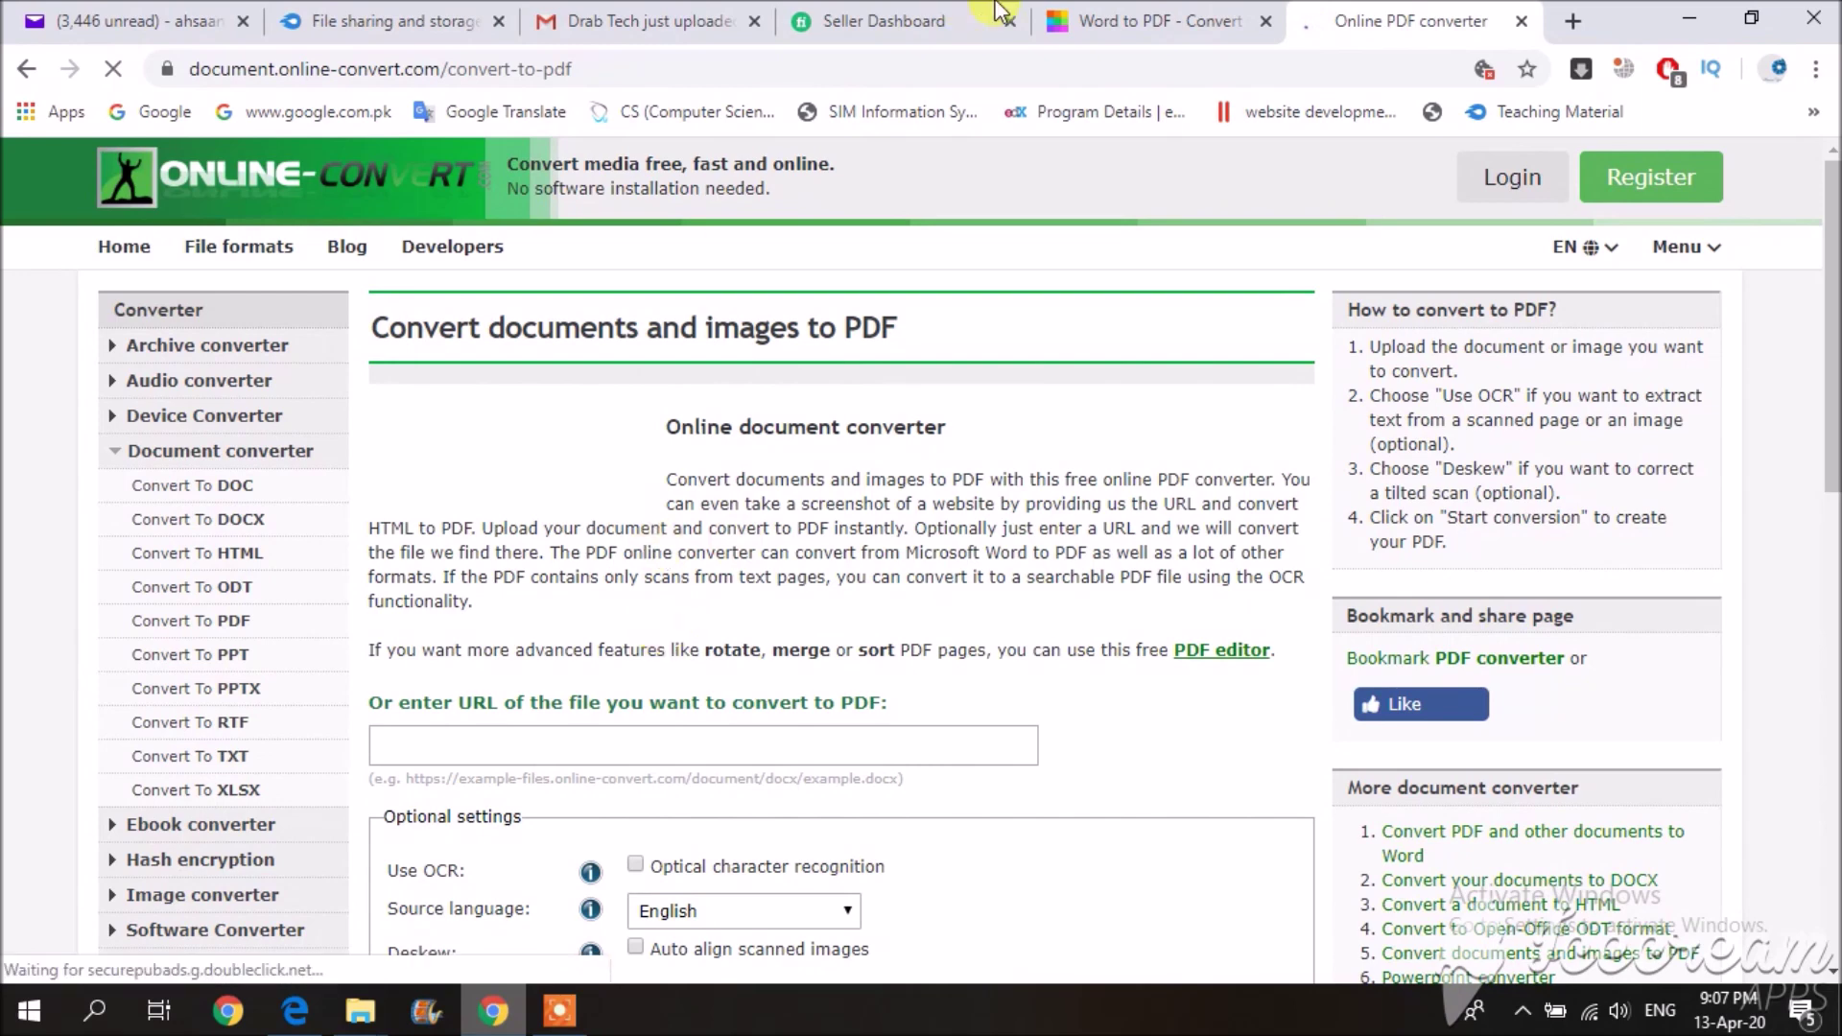
click(1139, 38)
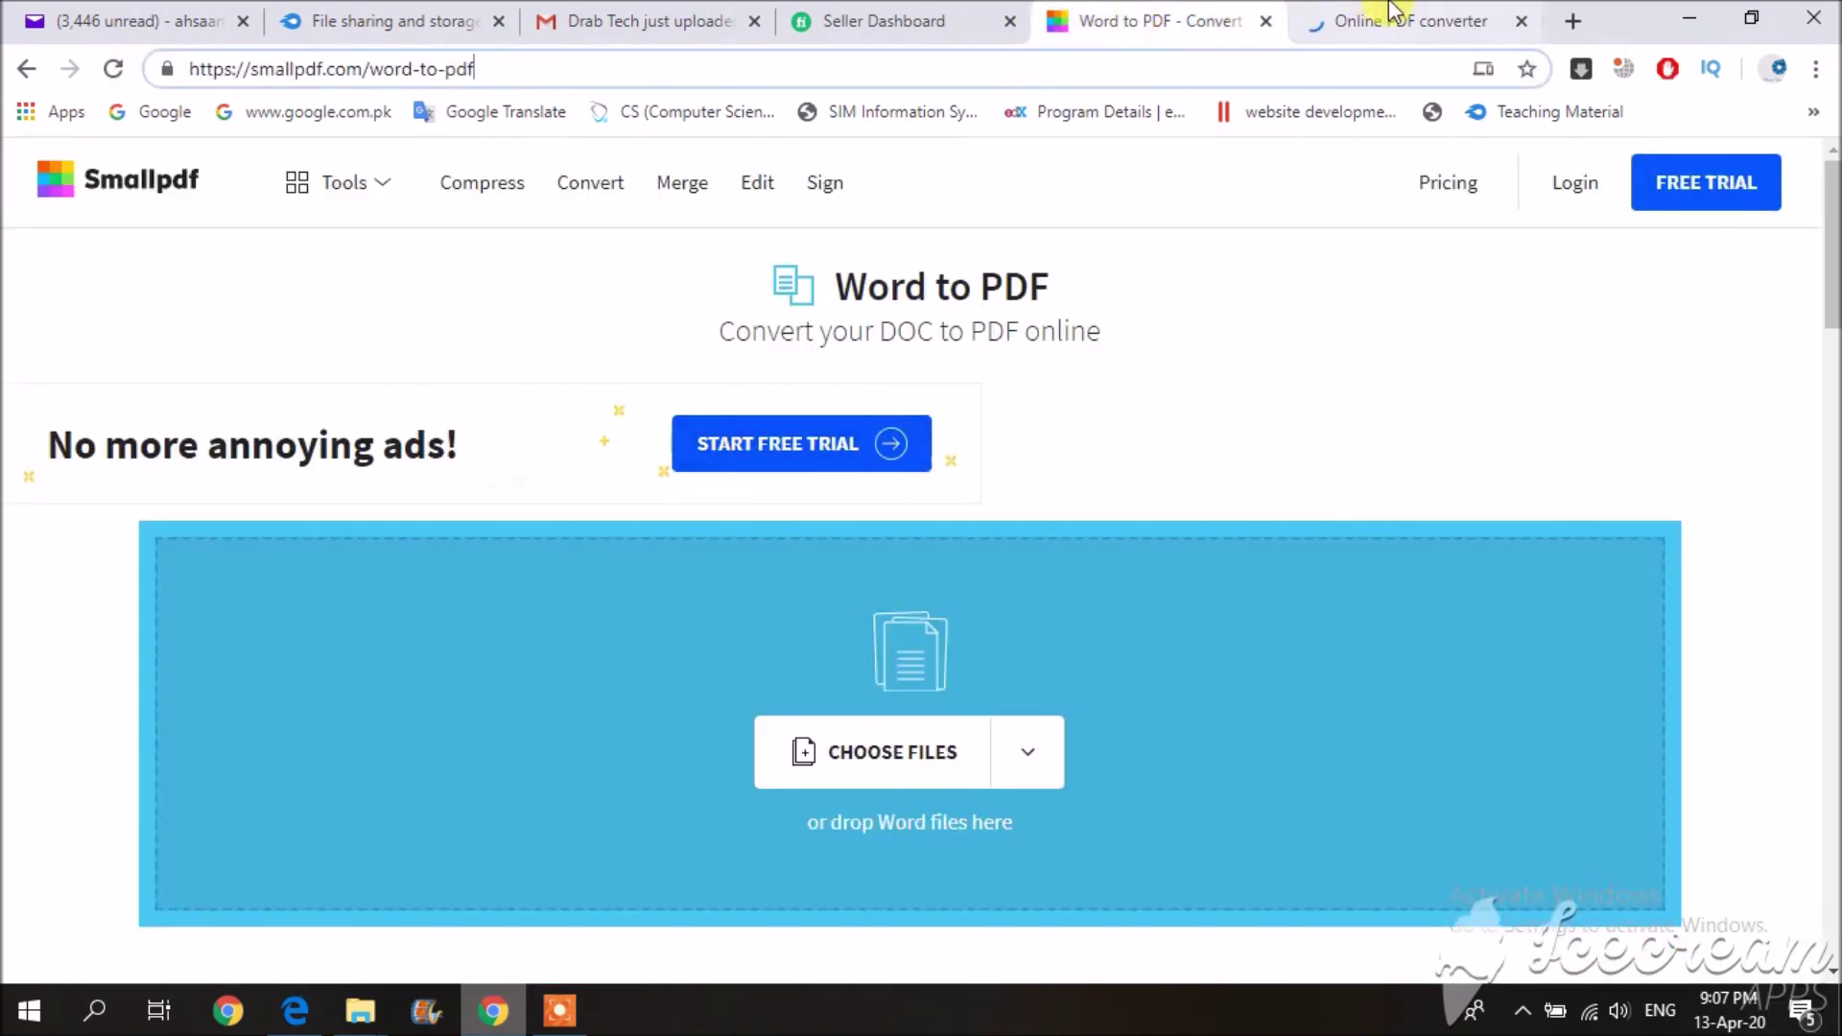
click(1387, 19)
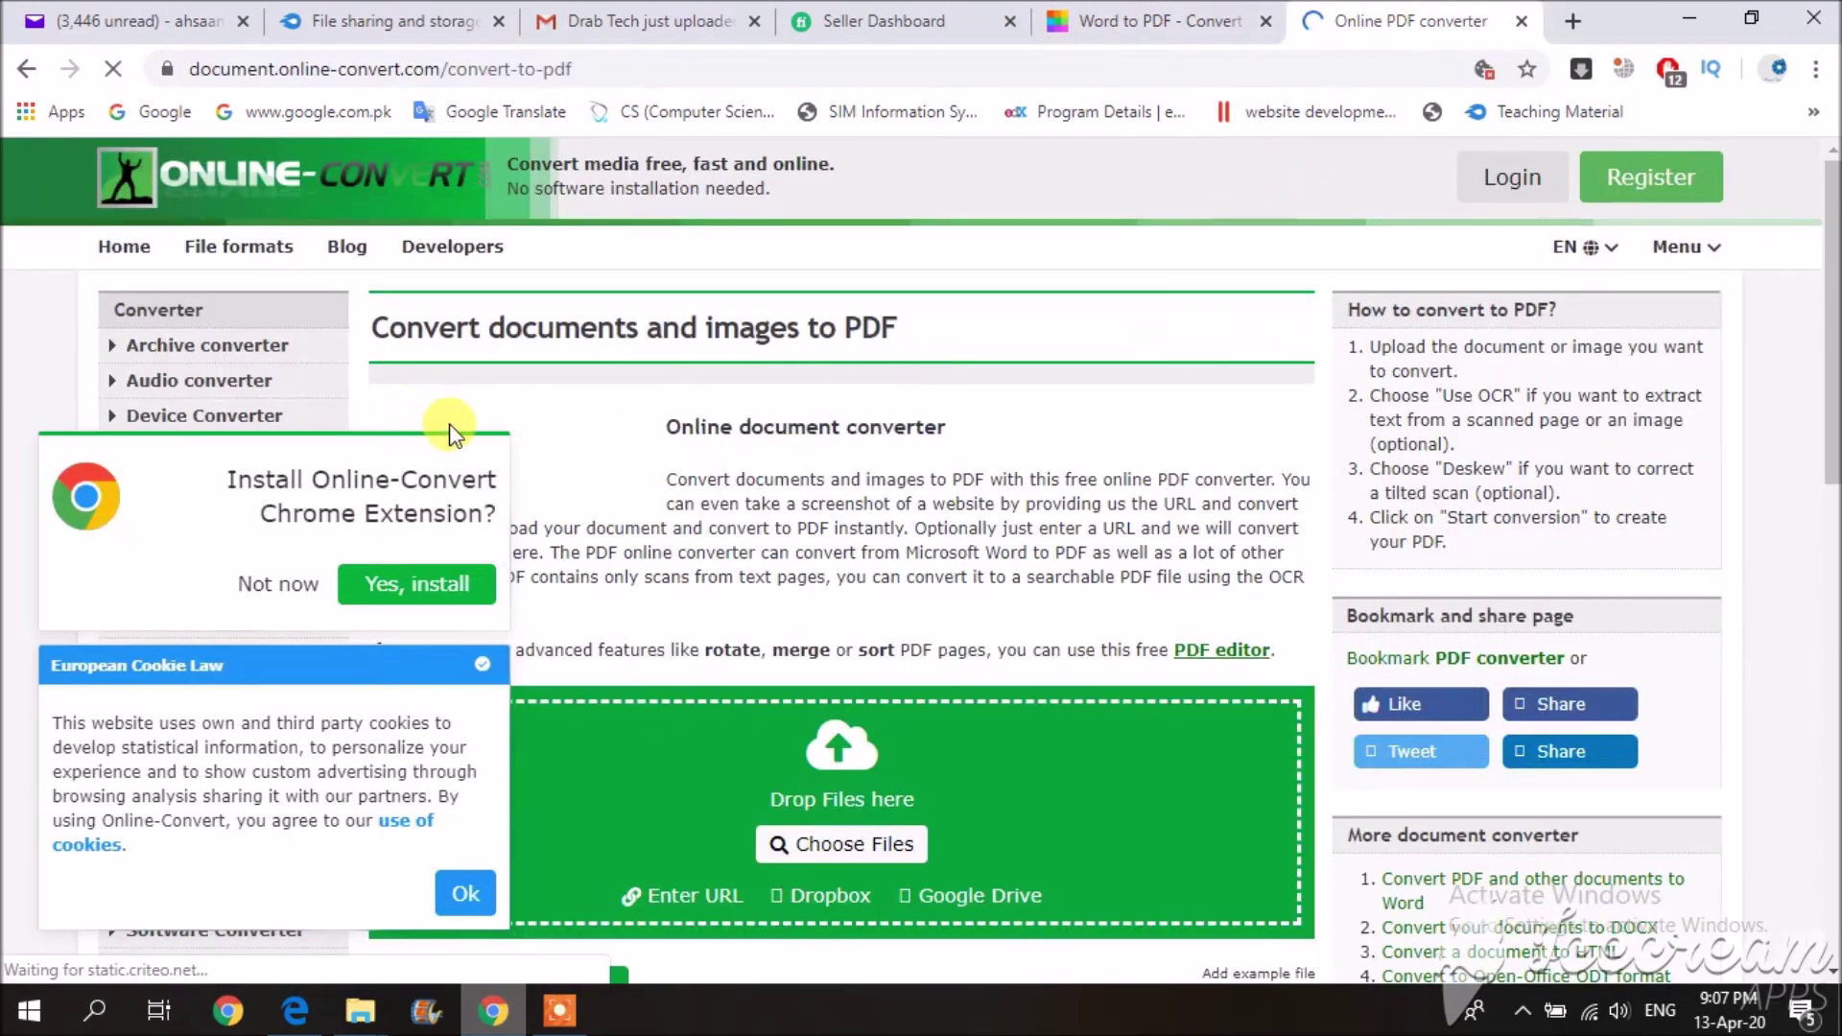
scroll(929, 465, down, 3)
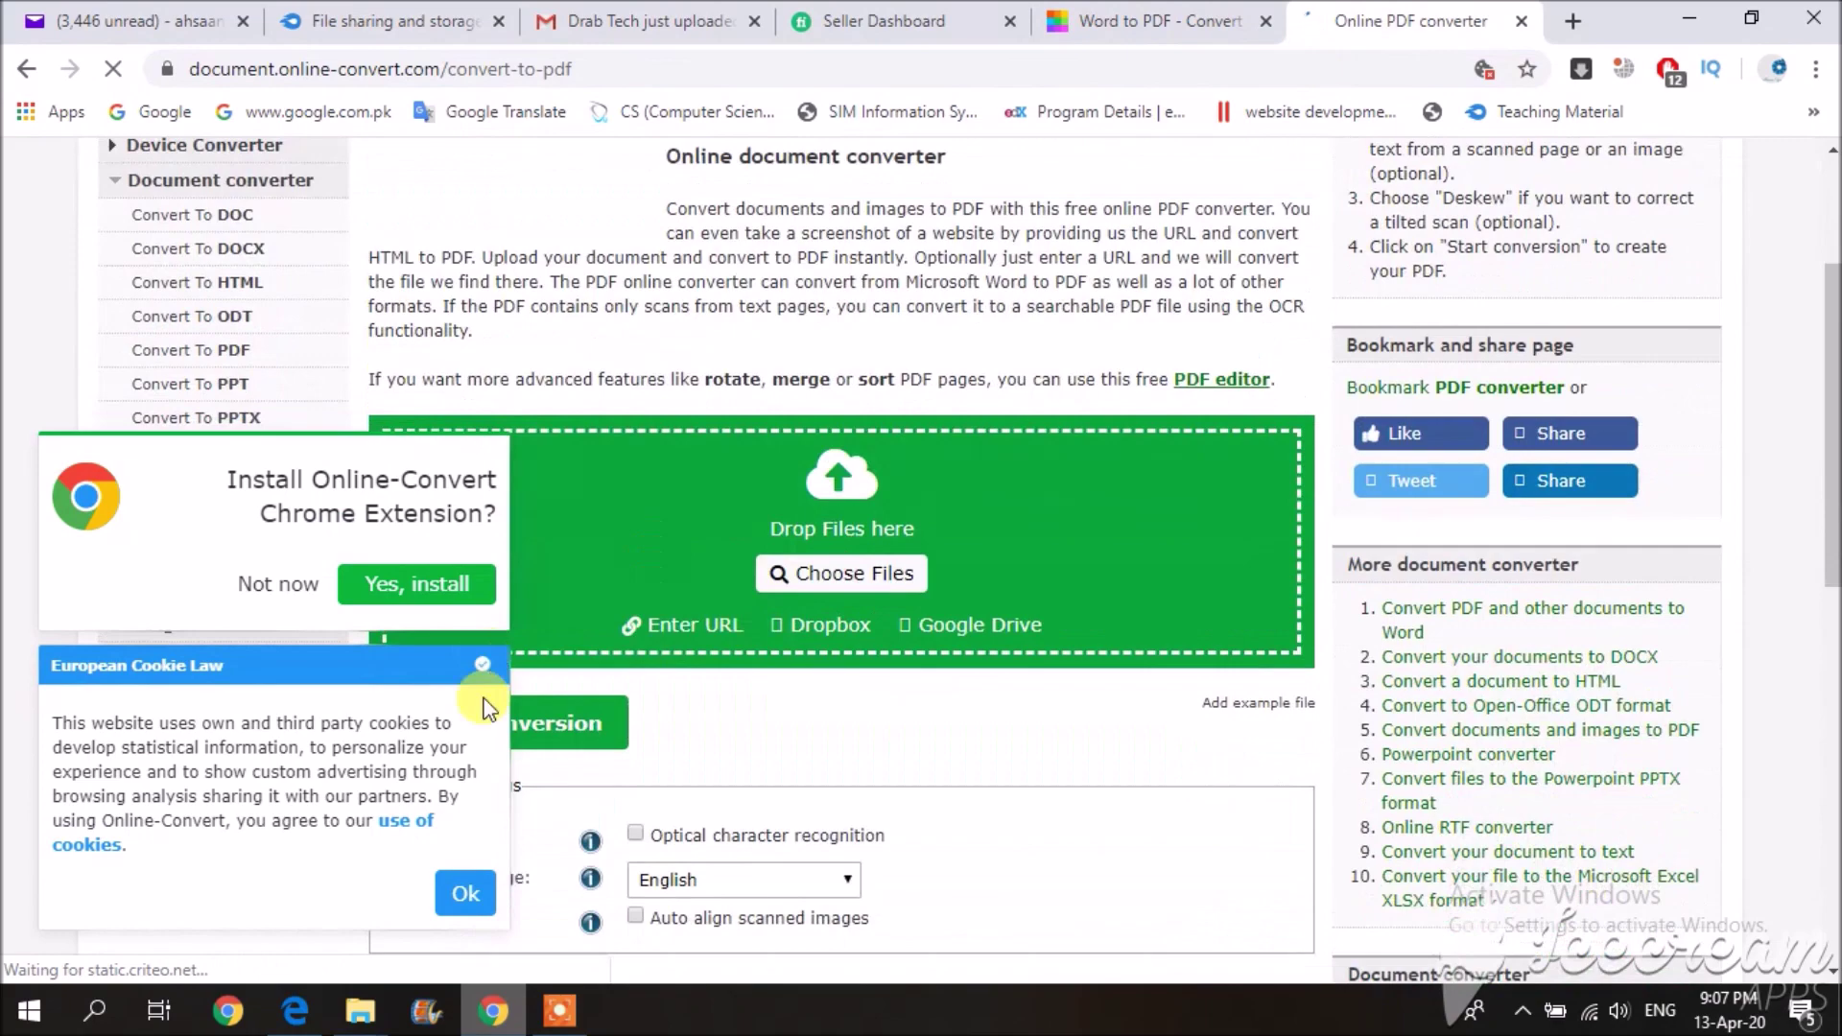
click(464, 902)
- Examine the Online-Convert upload area and optional settings, and compare the page with Smallpdf's Word to PDF converter
scroll(623, 758, down, 3)
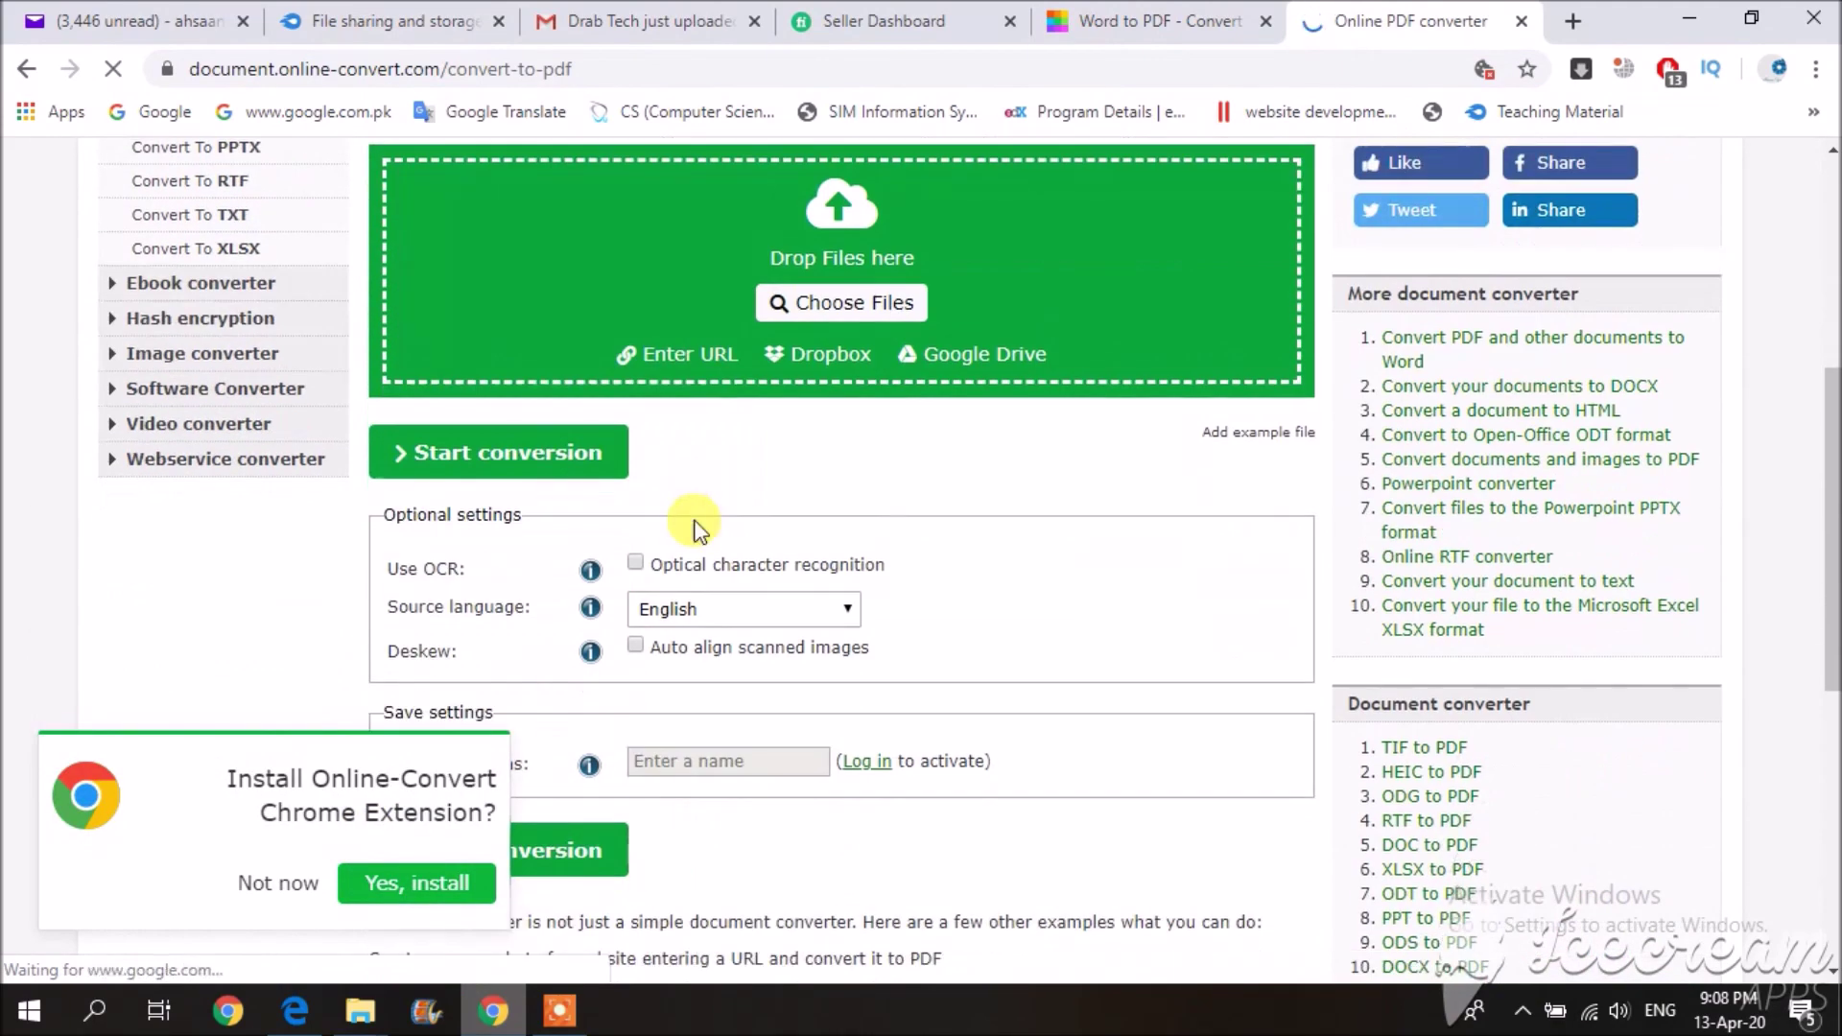
scroll(693, 526, up, 6)
scroll(1234, 403, down, 3)
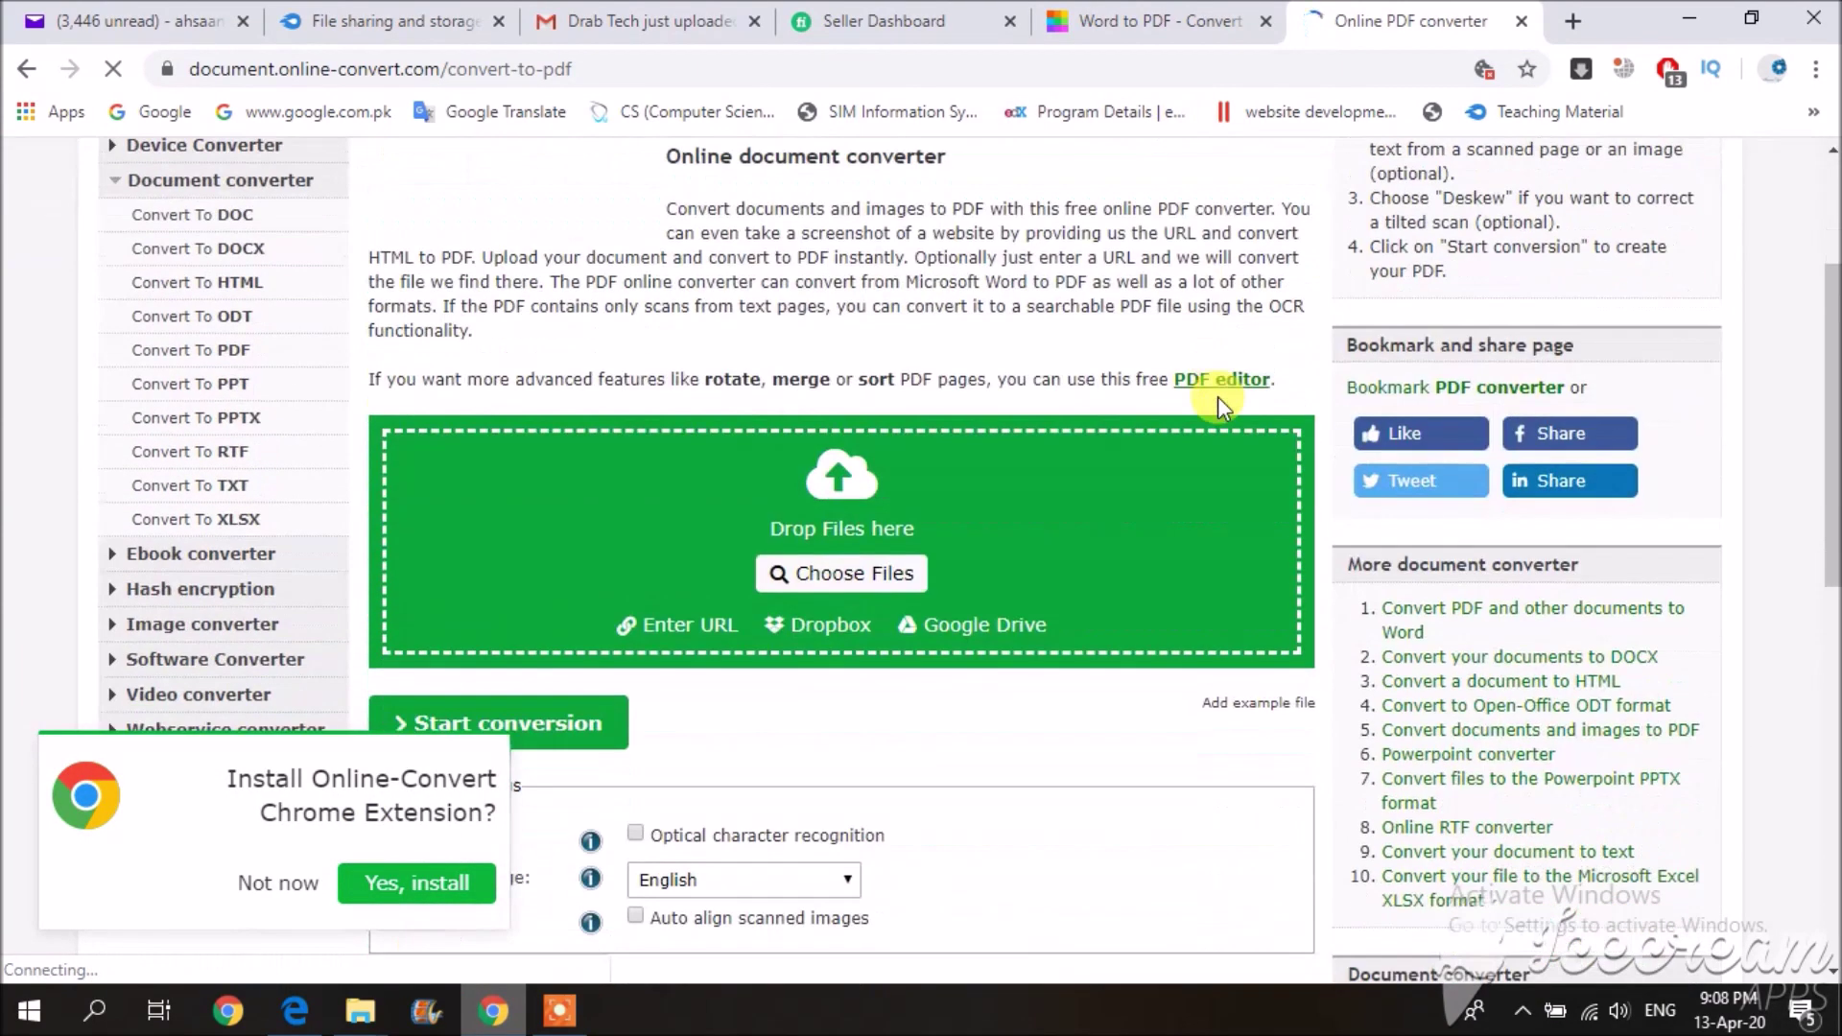
click(1142, 18)
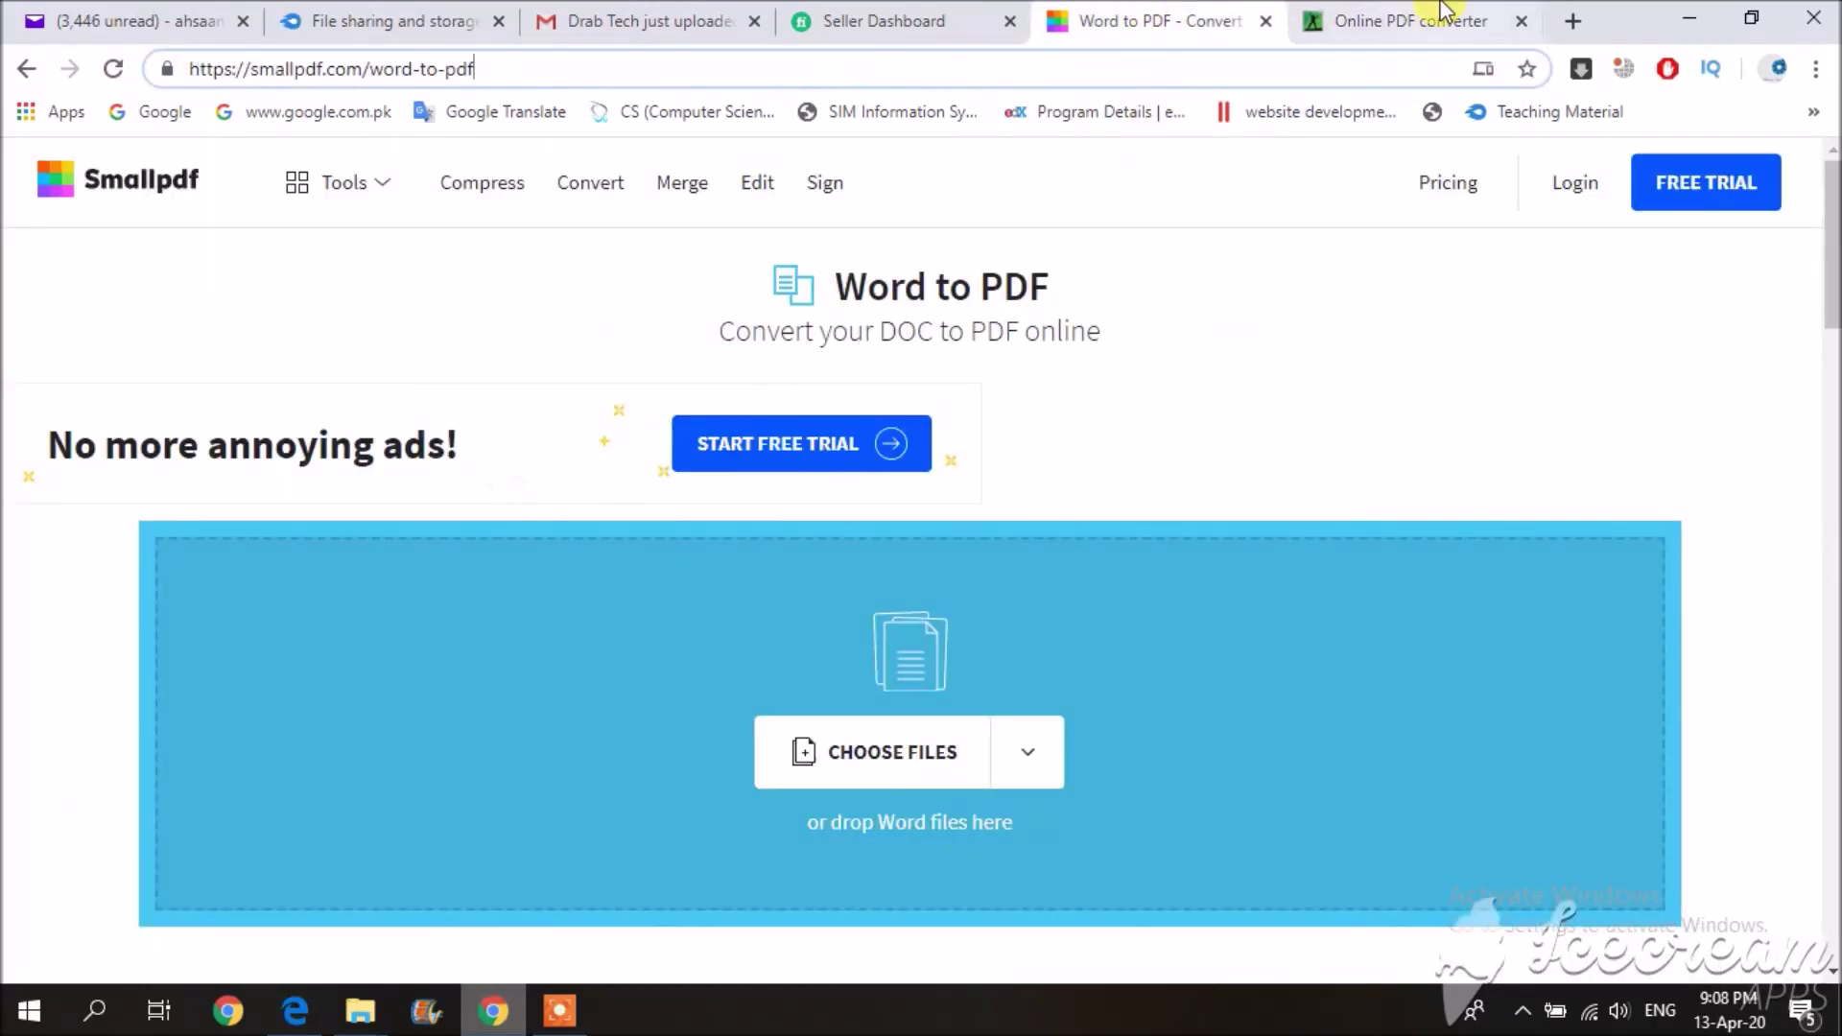
click(1374, 19)
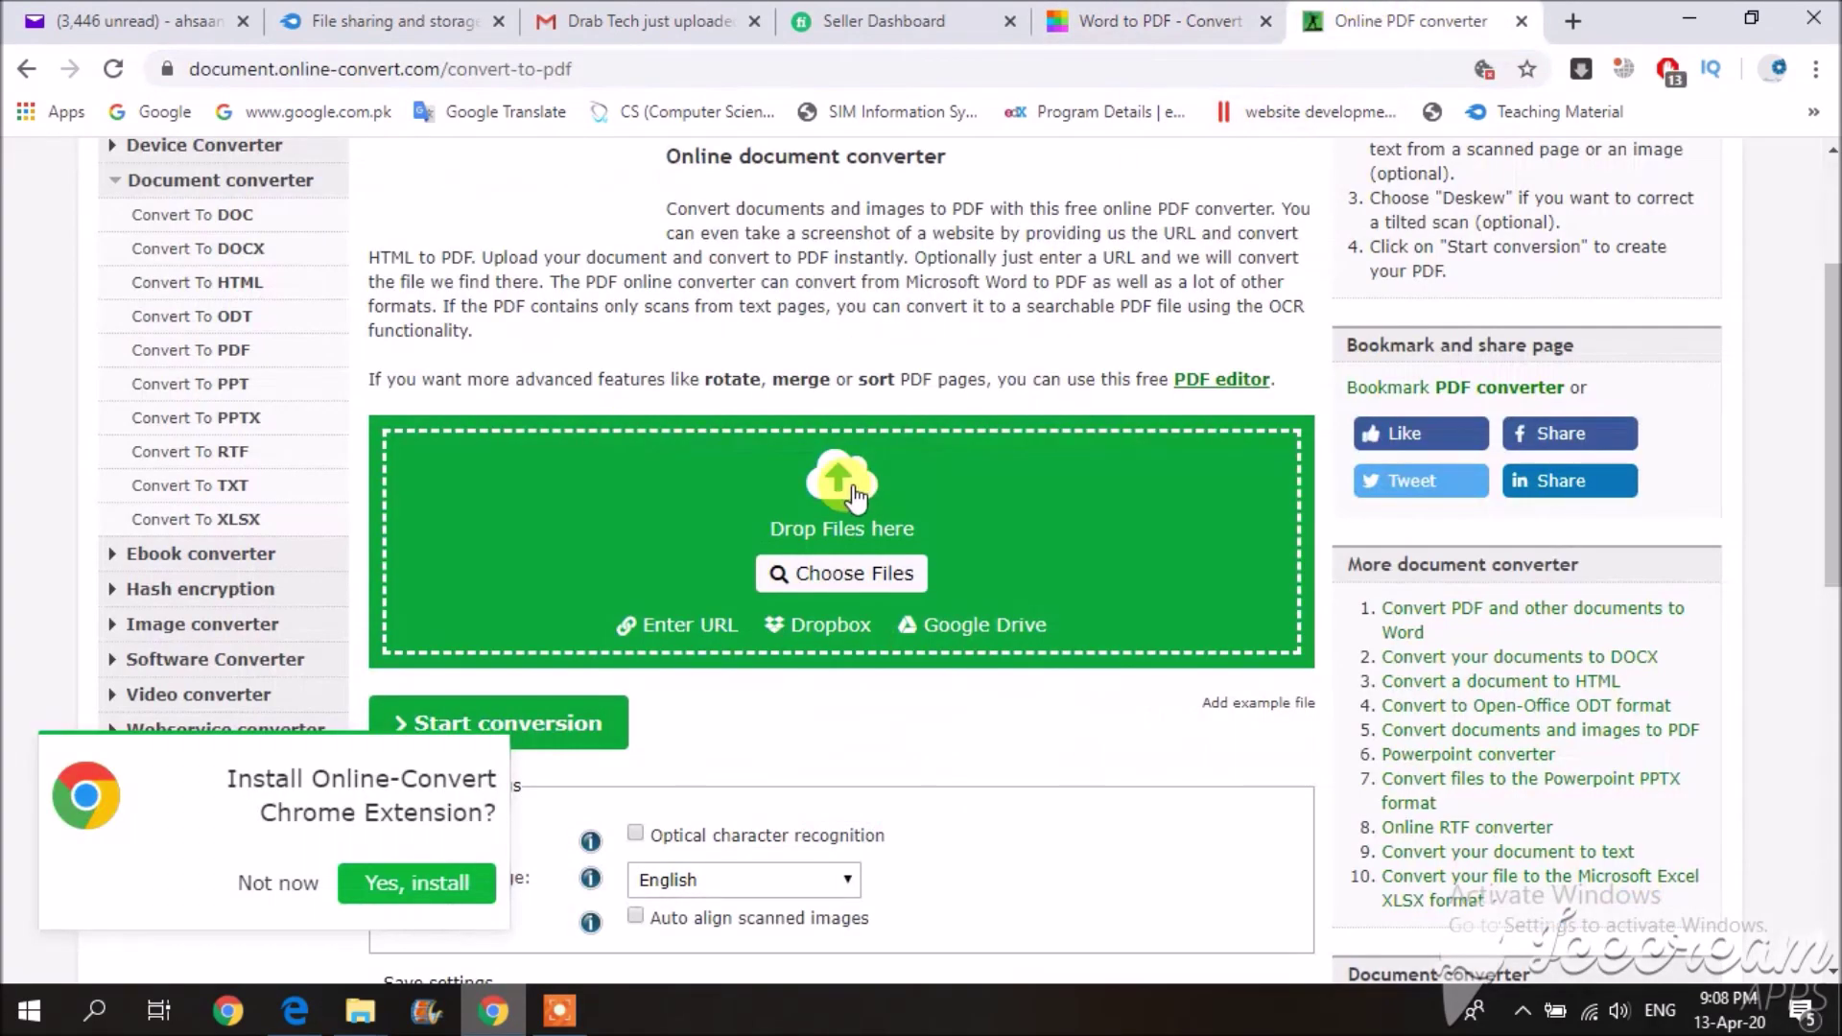
- Begin choosing a file for the PDF converter, browse to the Desktop folder and enlarge the file selection window
click(845, 574)
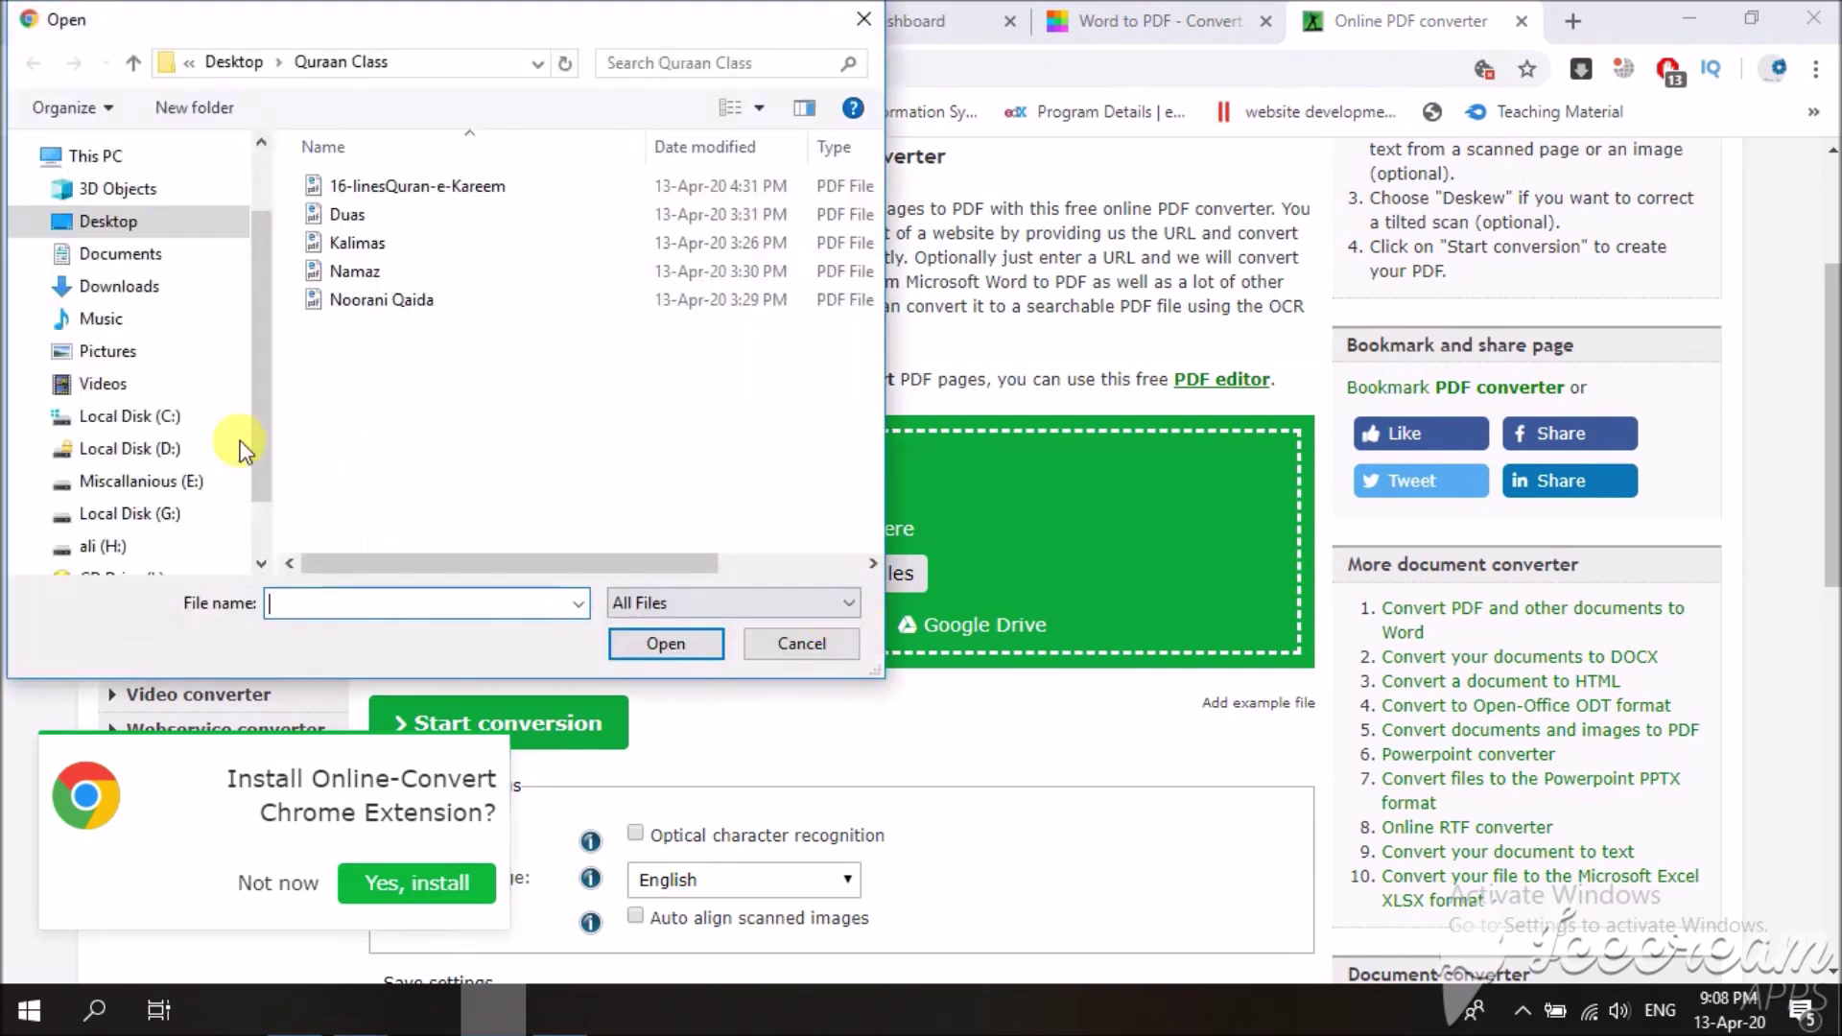
key(BackSpace)
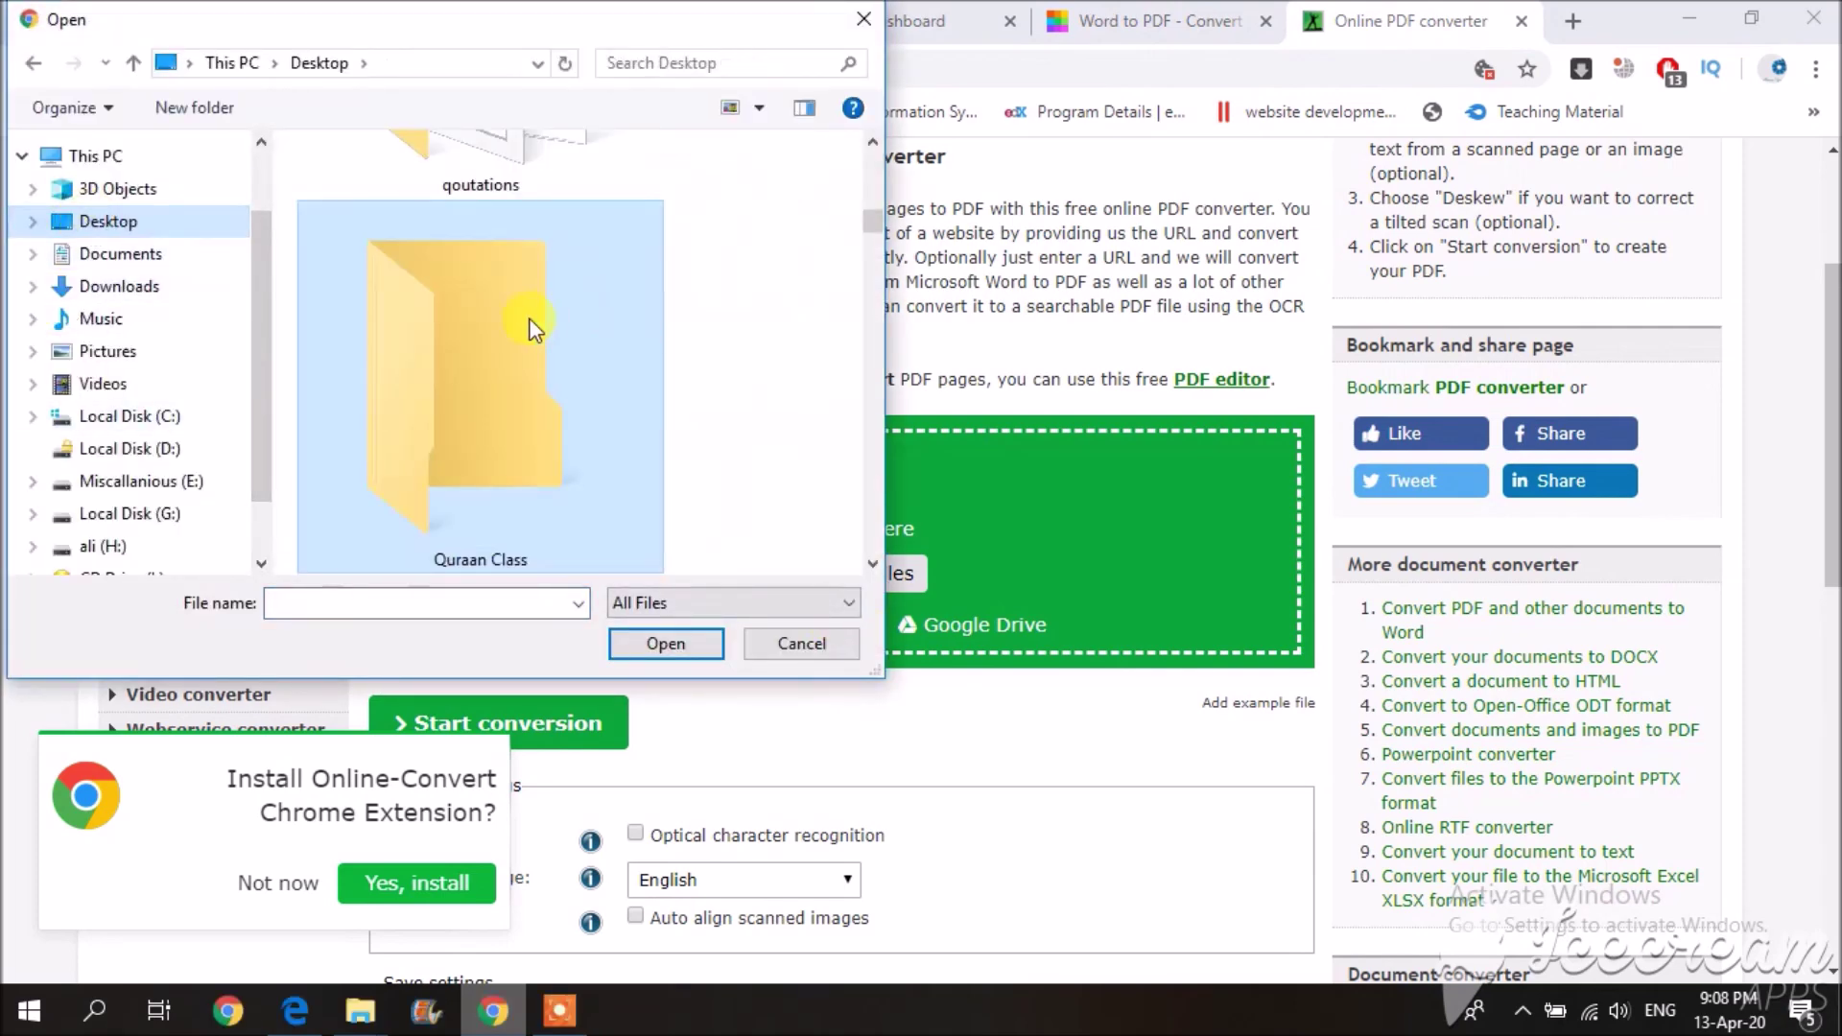
scroll(624, 313, down, 3)
scroll(544, 389, down, 5)
click(715, 605)
click(715, 621)
drag(876, 671, 1824, 840)
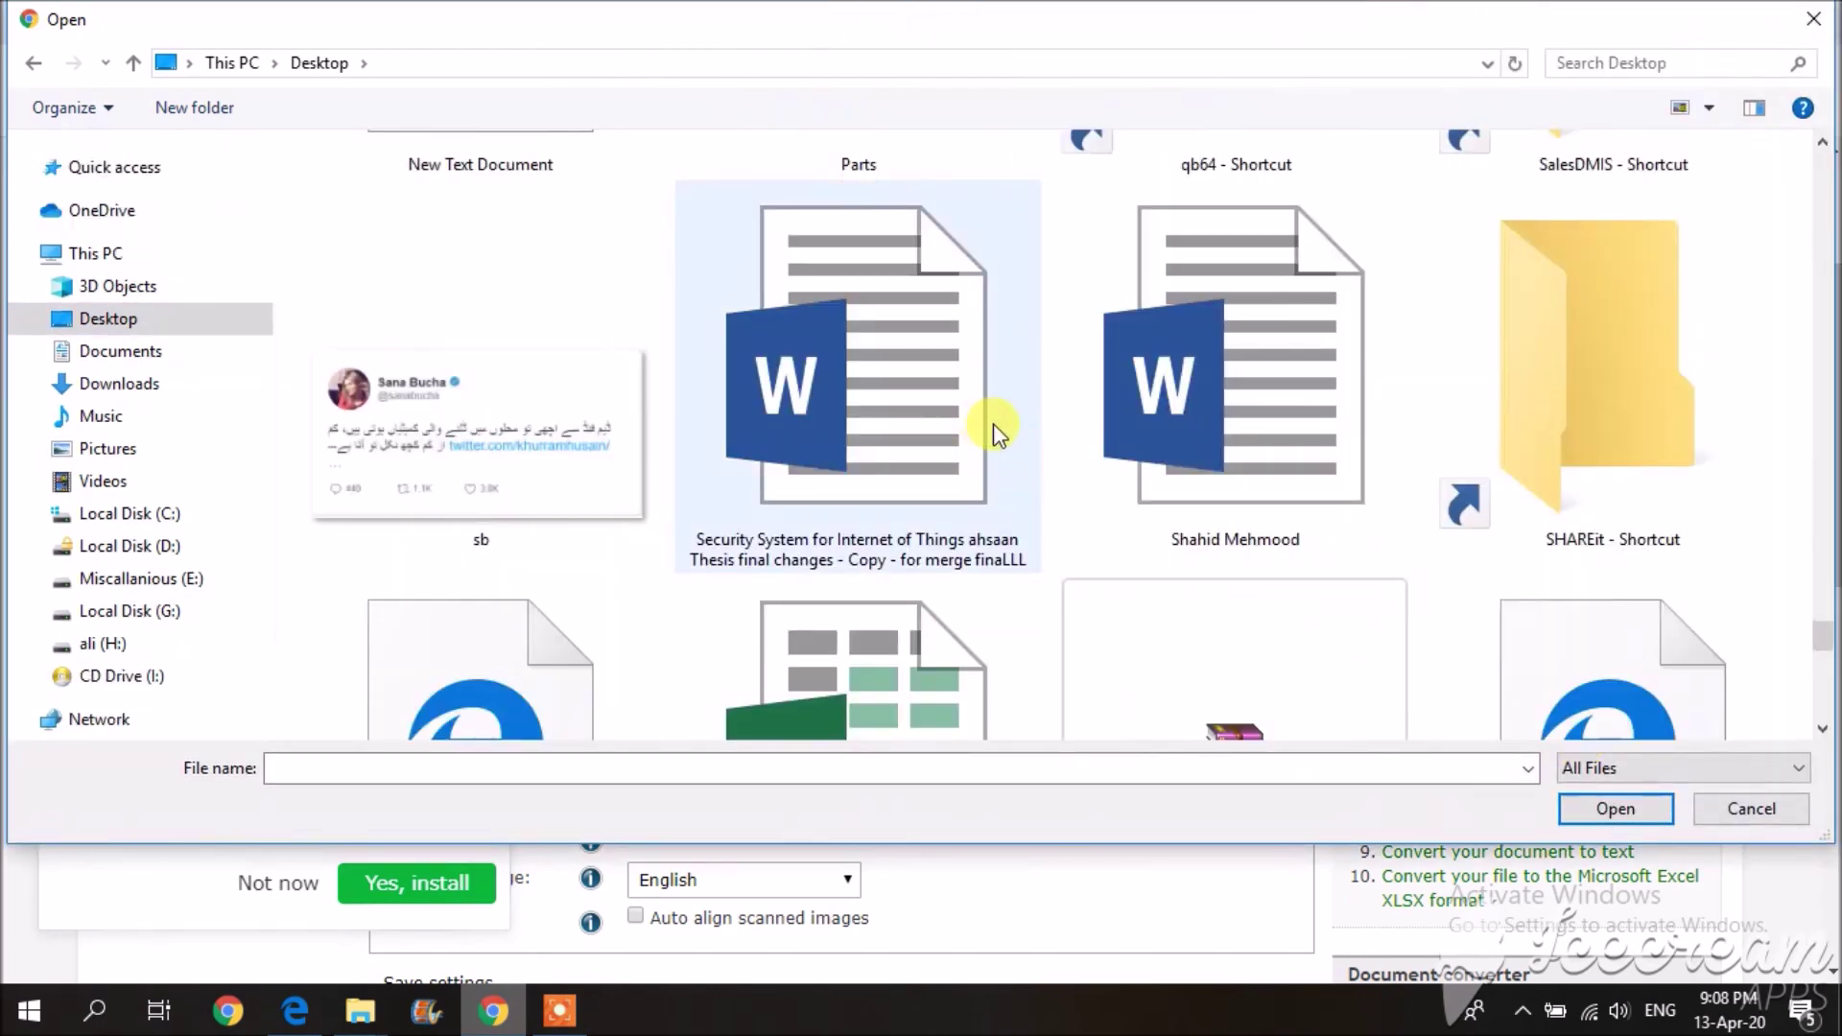
- Find the Word document educational detail.docx on the Desktop and upload it to the PDF converter
scroll(993, 423, down, 10)
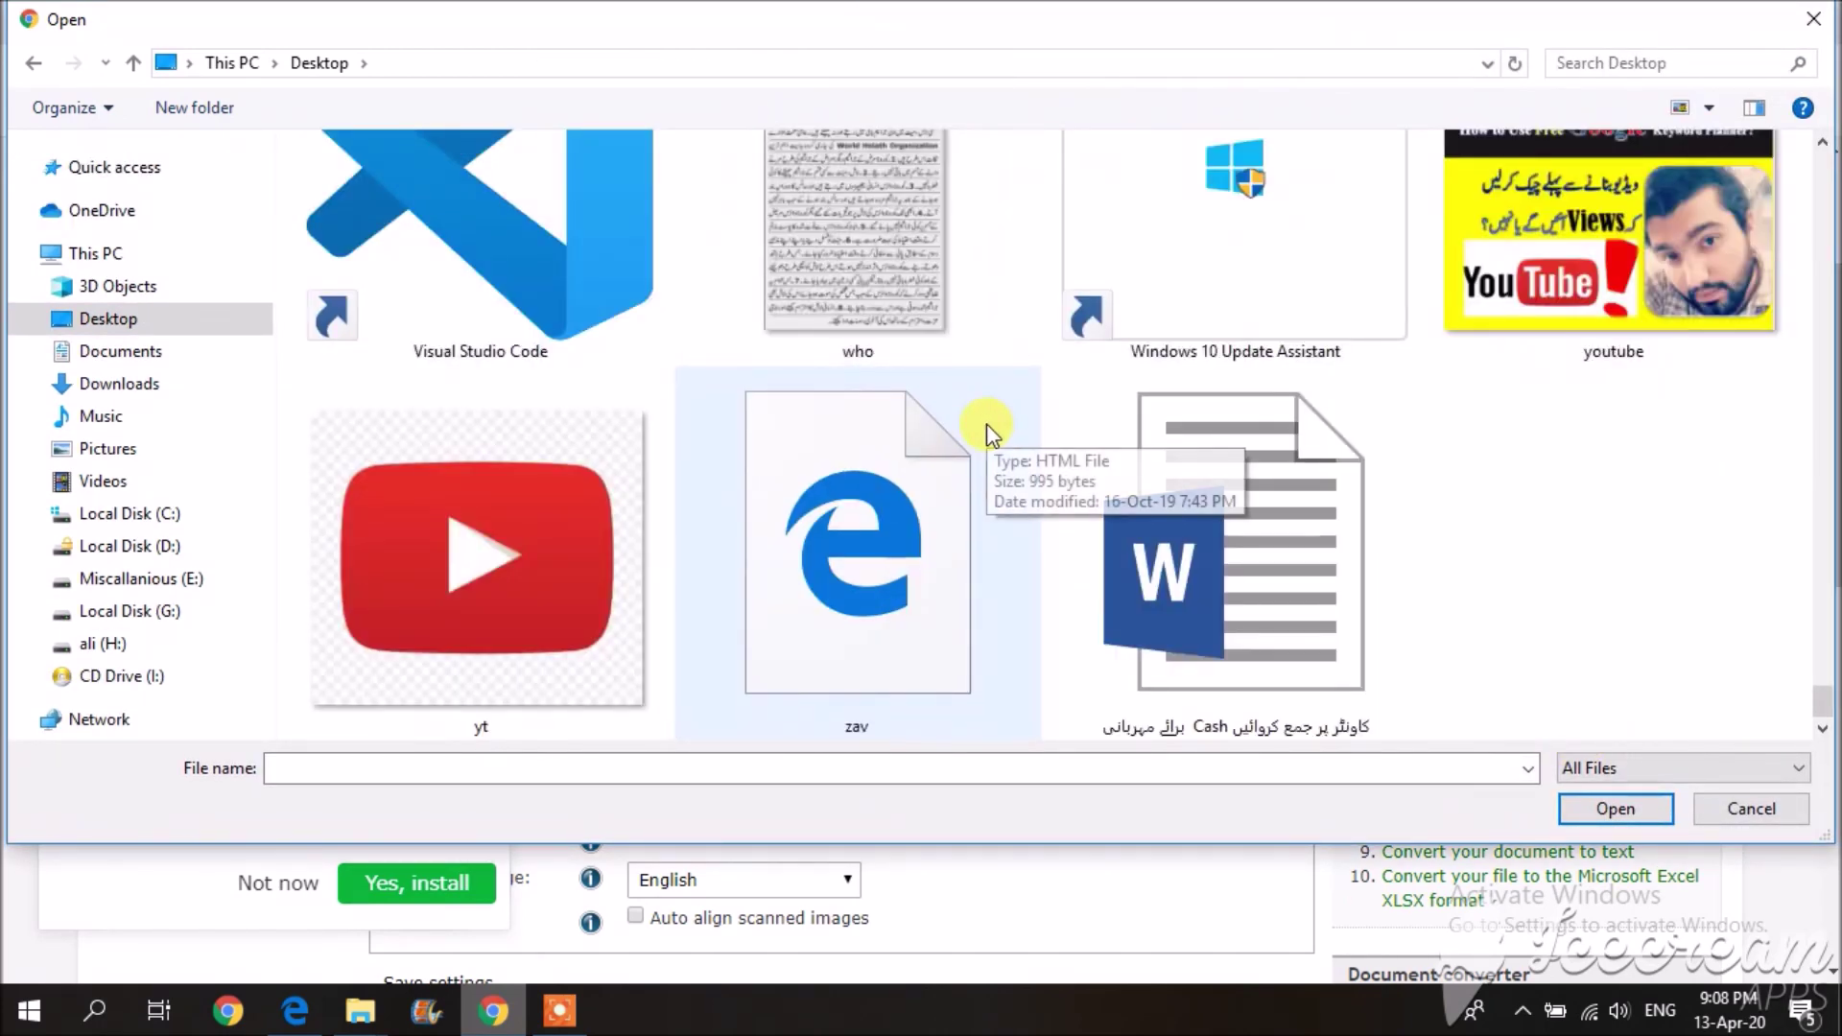
scroll(1136, 463, up, 5)
scroll(1136, 462, up, 5)
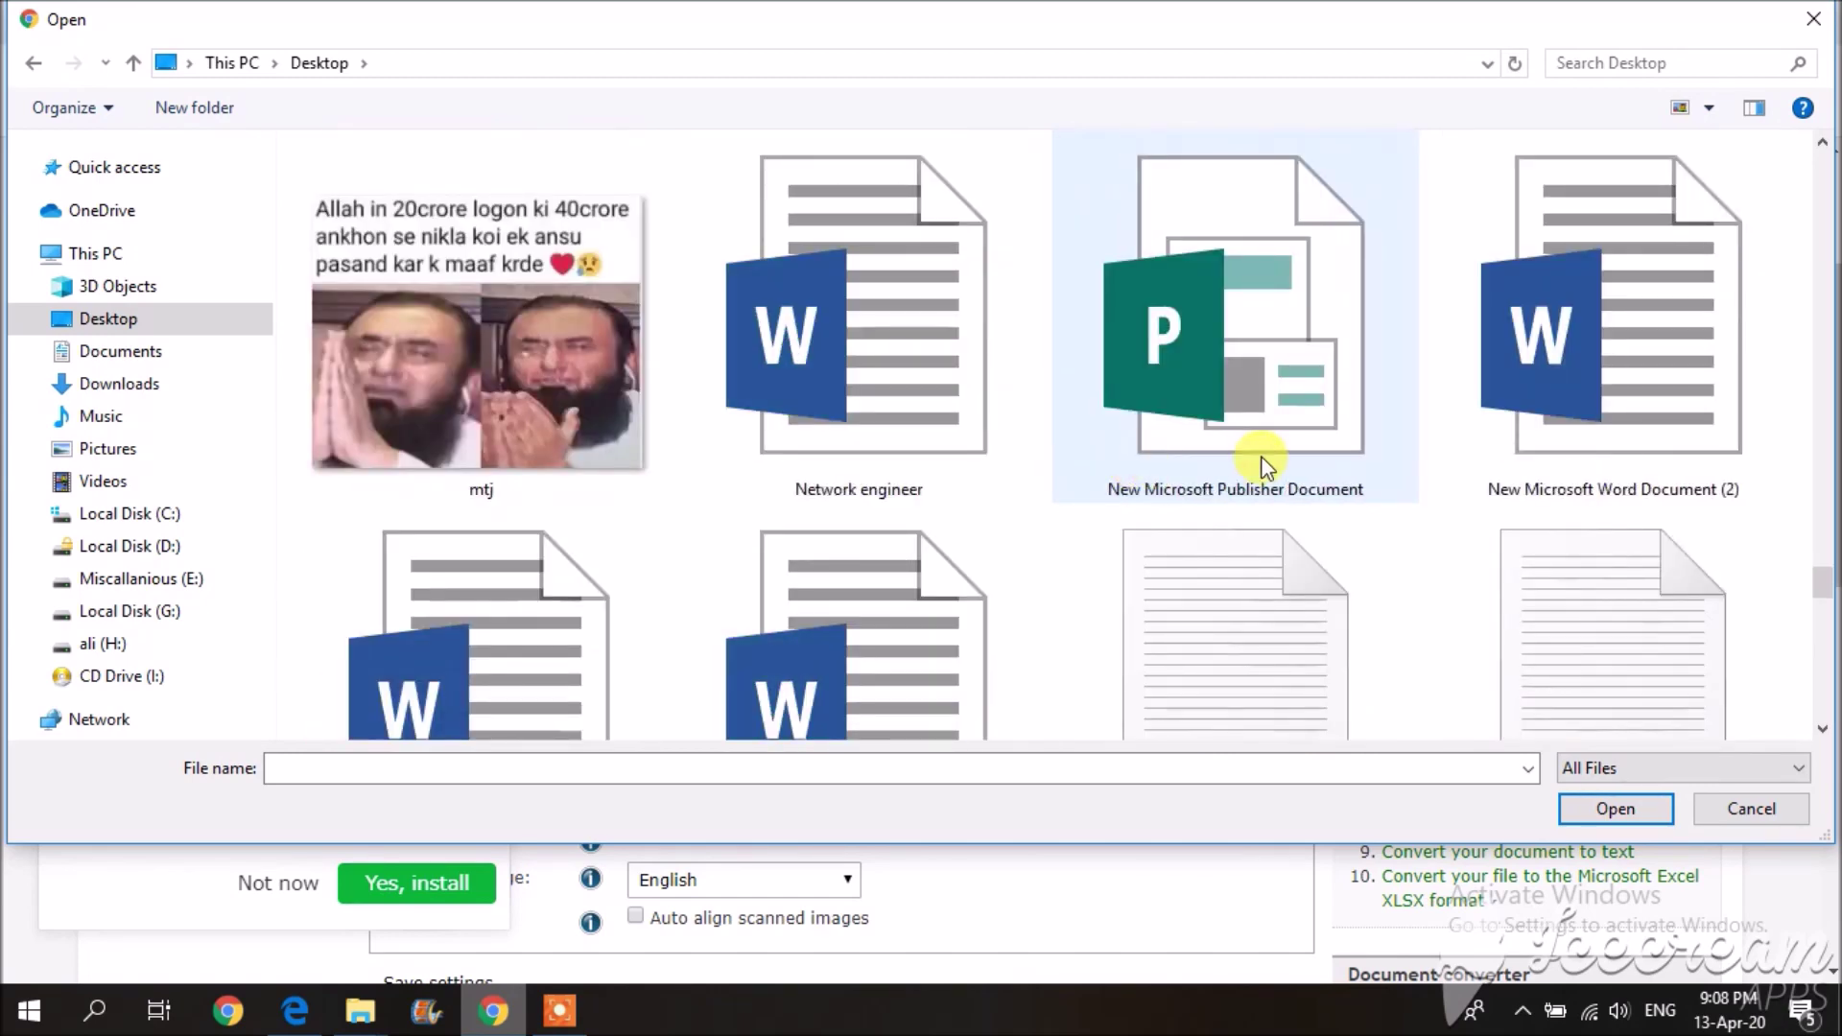
scroll(1260, 457, down, 1)
scroll(1260, 456, up, 1)
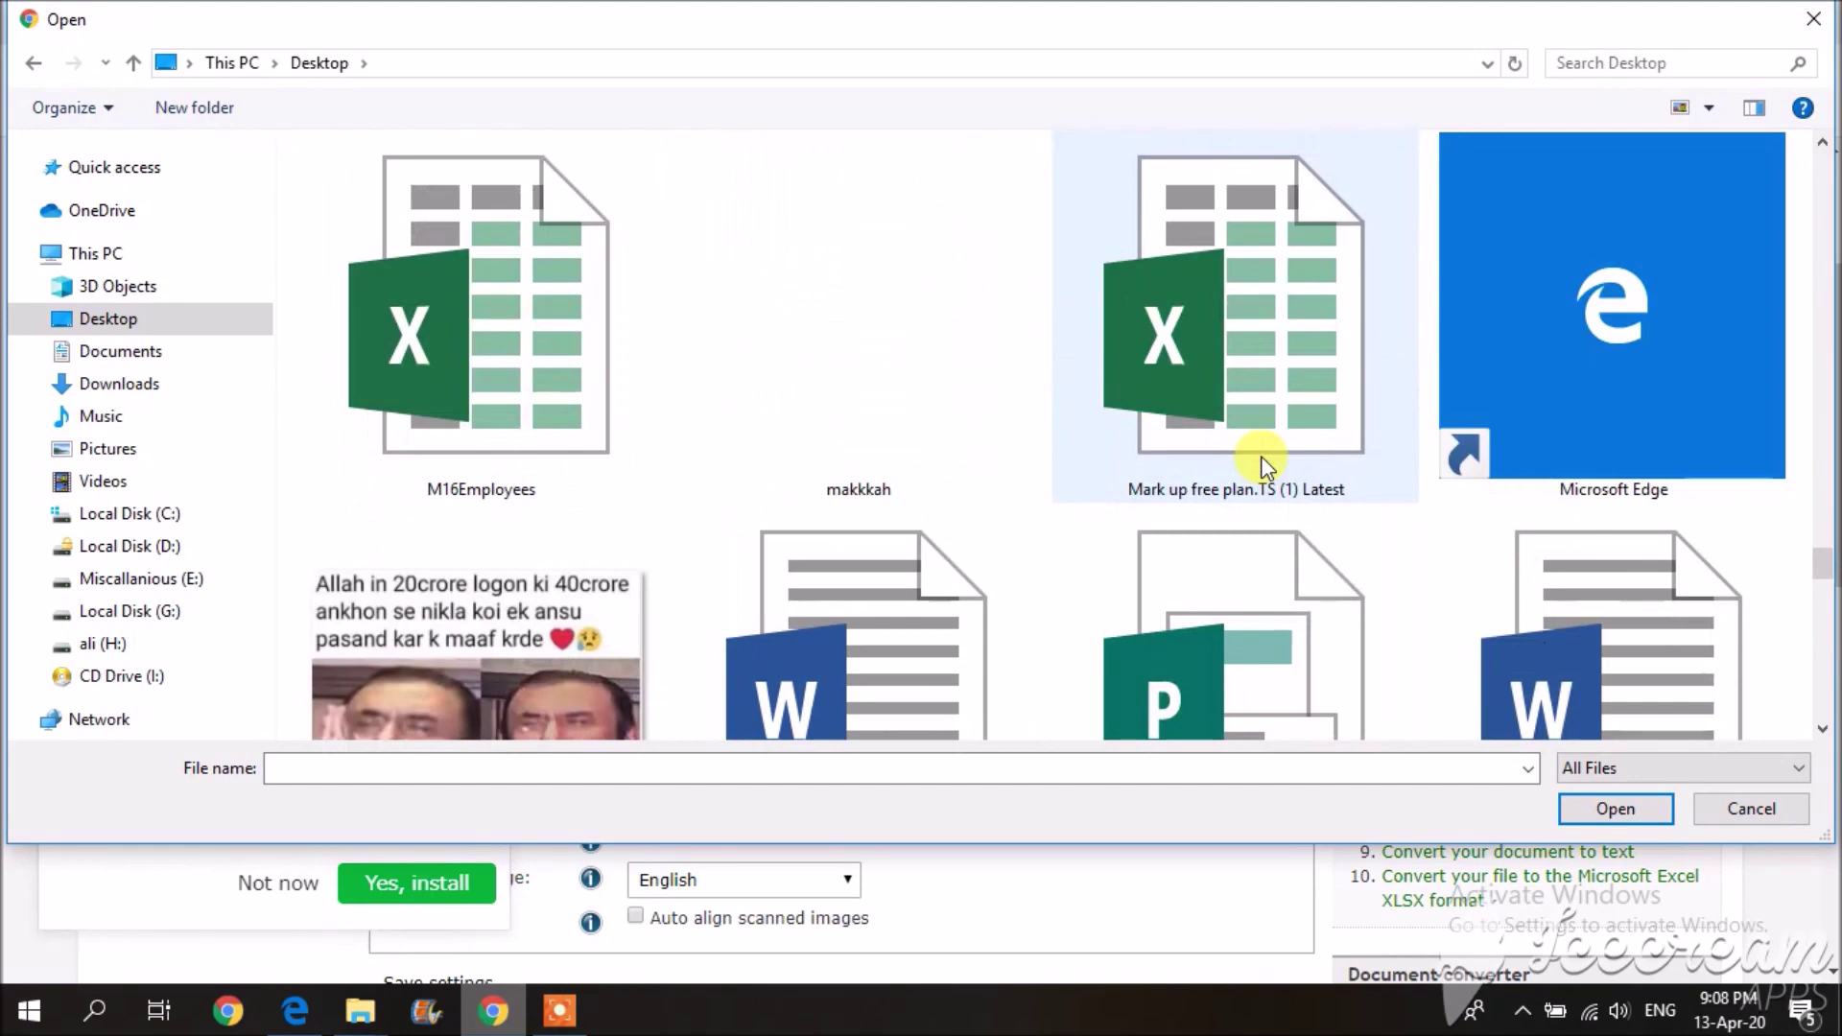
scroll(1260, 465, up, 1)
scroll(1266, 466, up, 1)
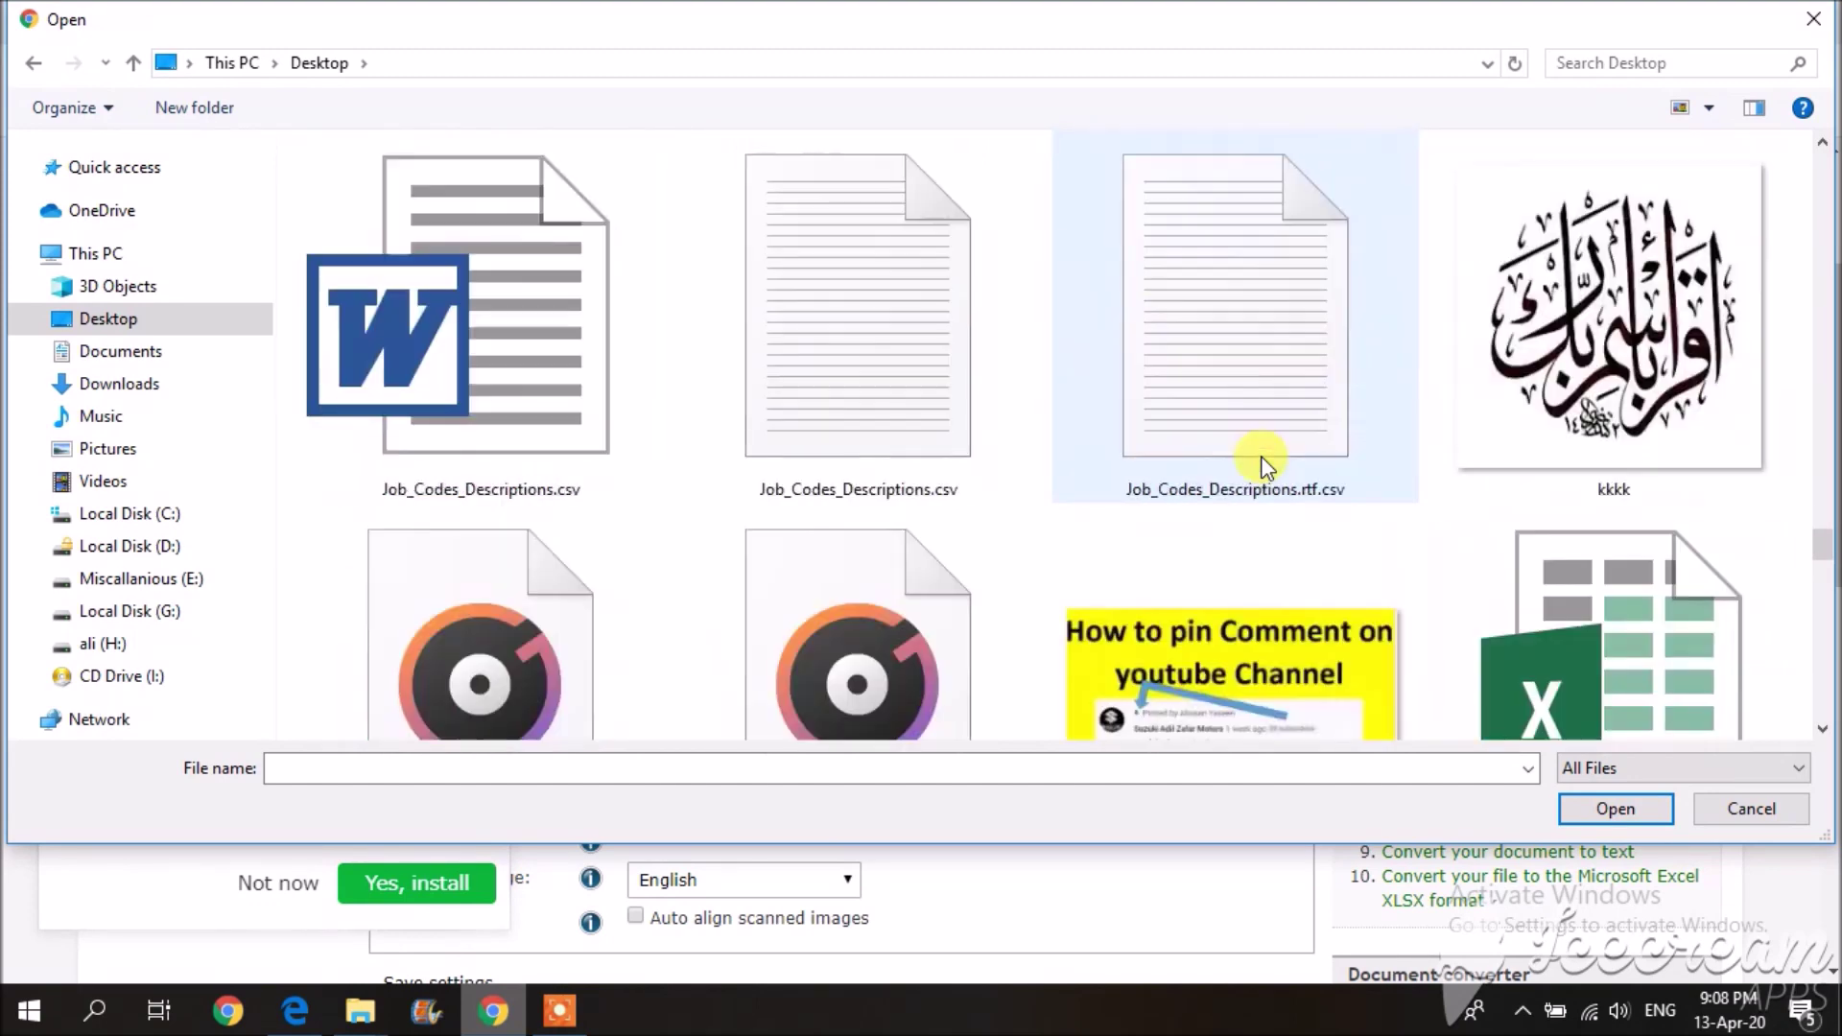
scroll(1261, 458, up, 2)
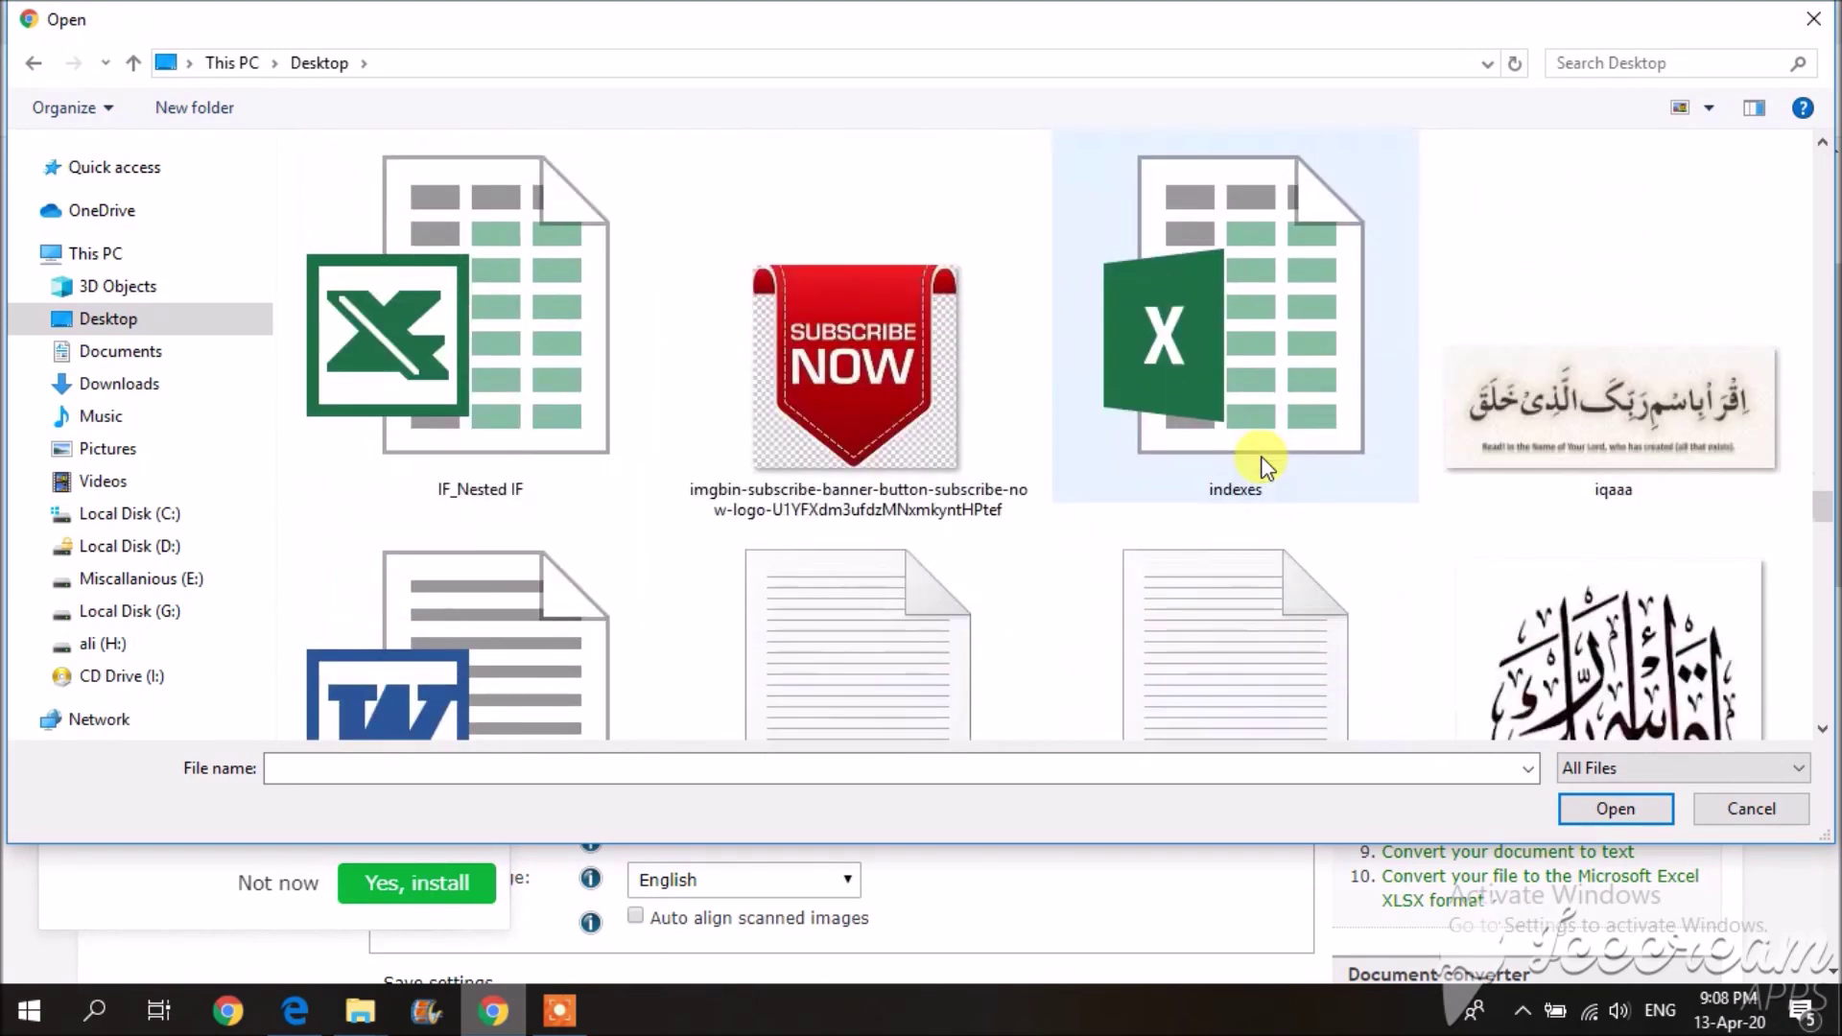
scroll(1260, 457, up, 2)
scroll(1260, 465, up, 2)
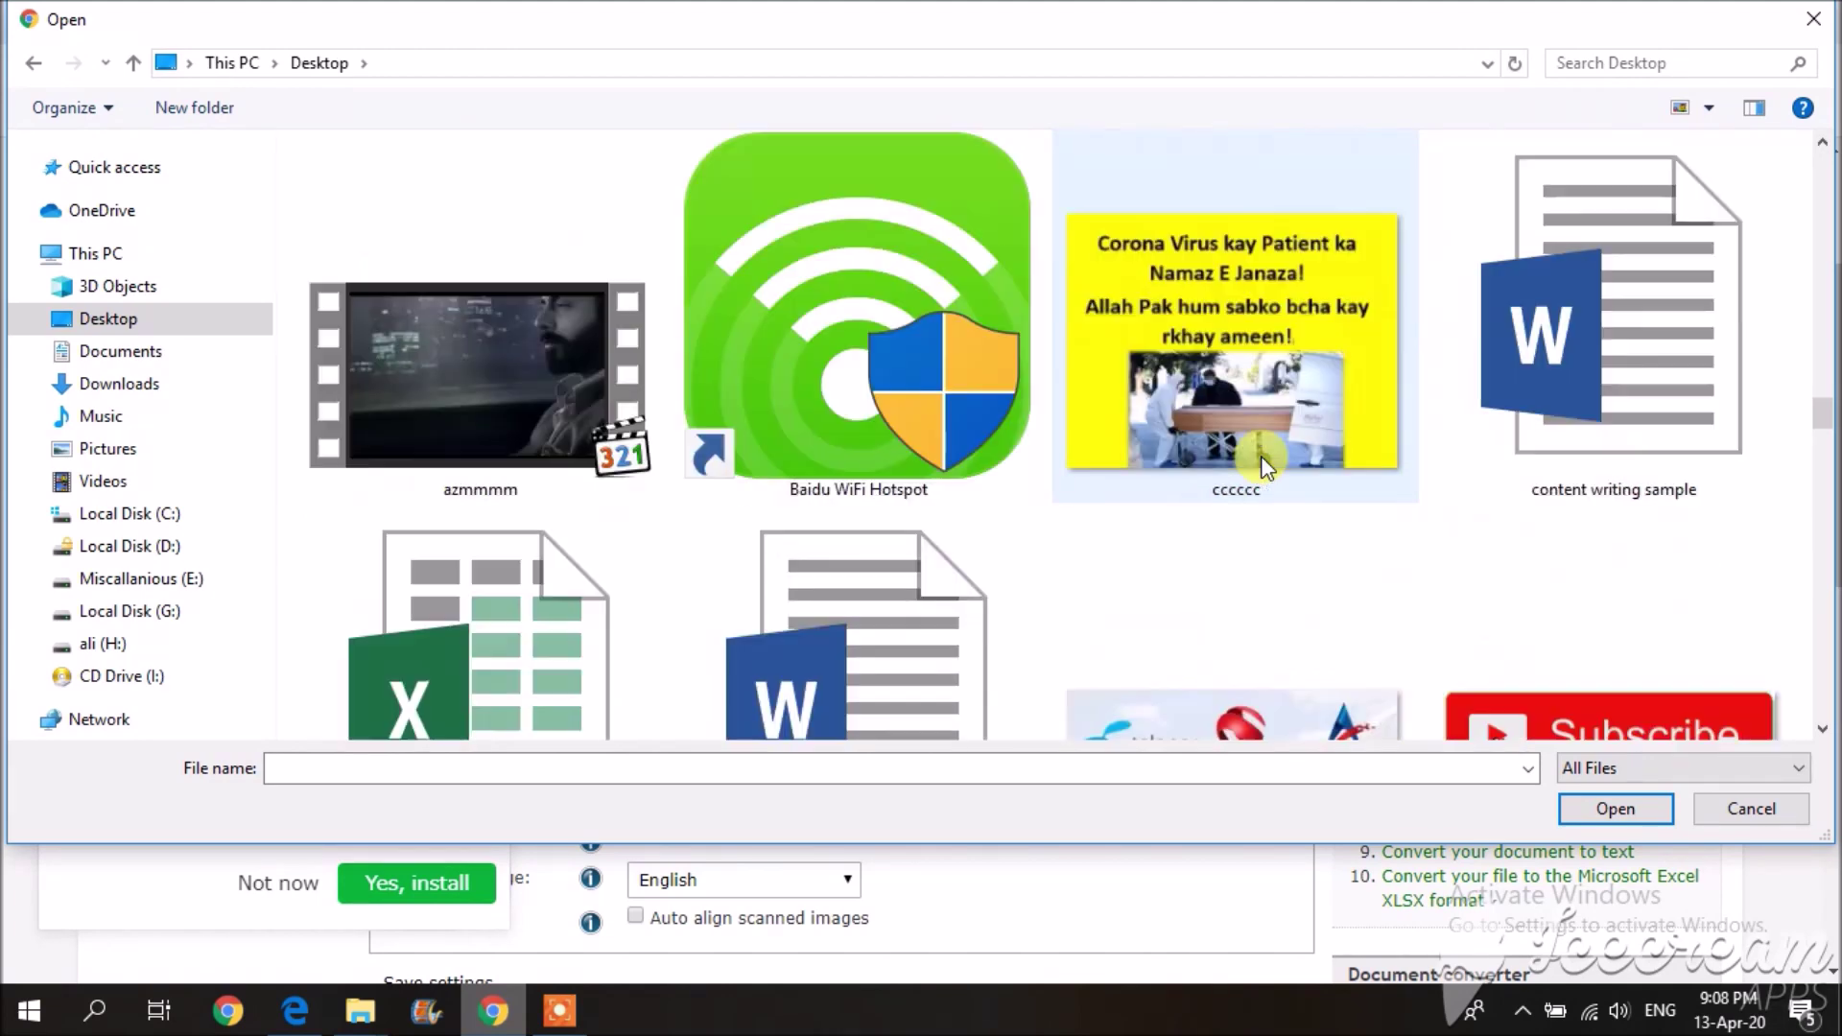
scroll(1260, 466, down, 2)
double_click(809, 318)
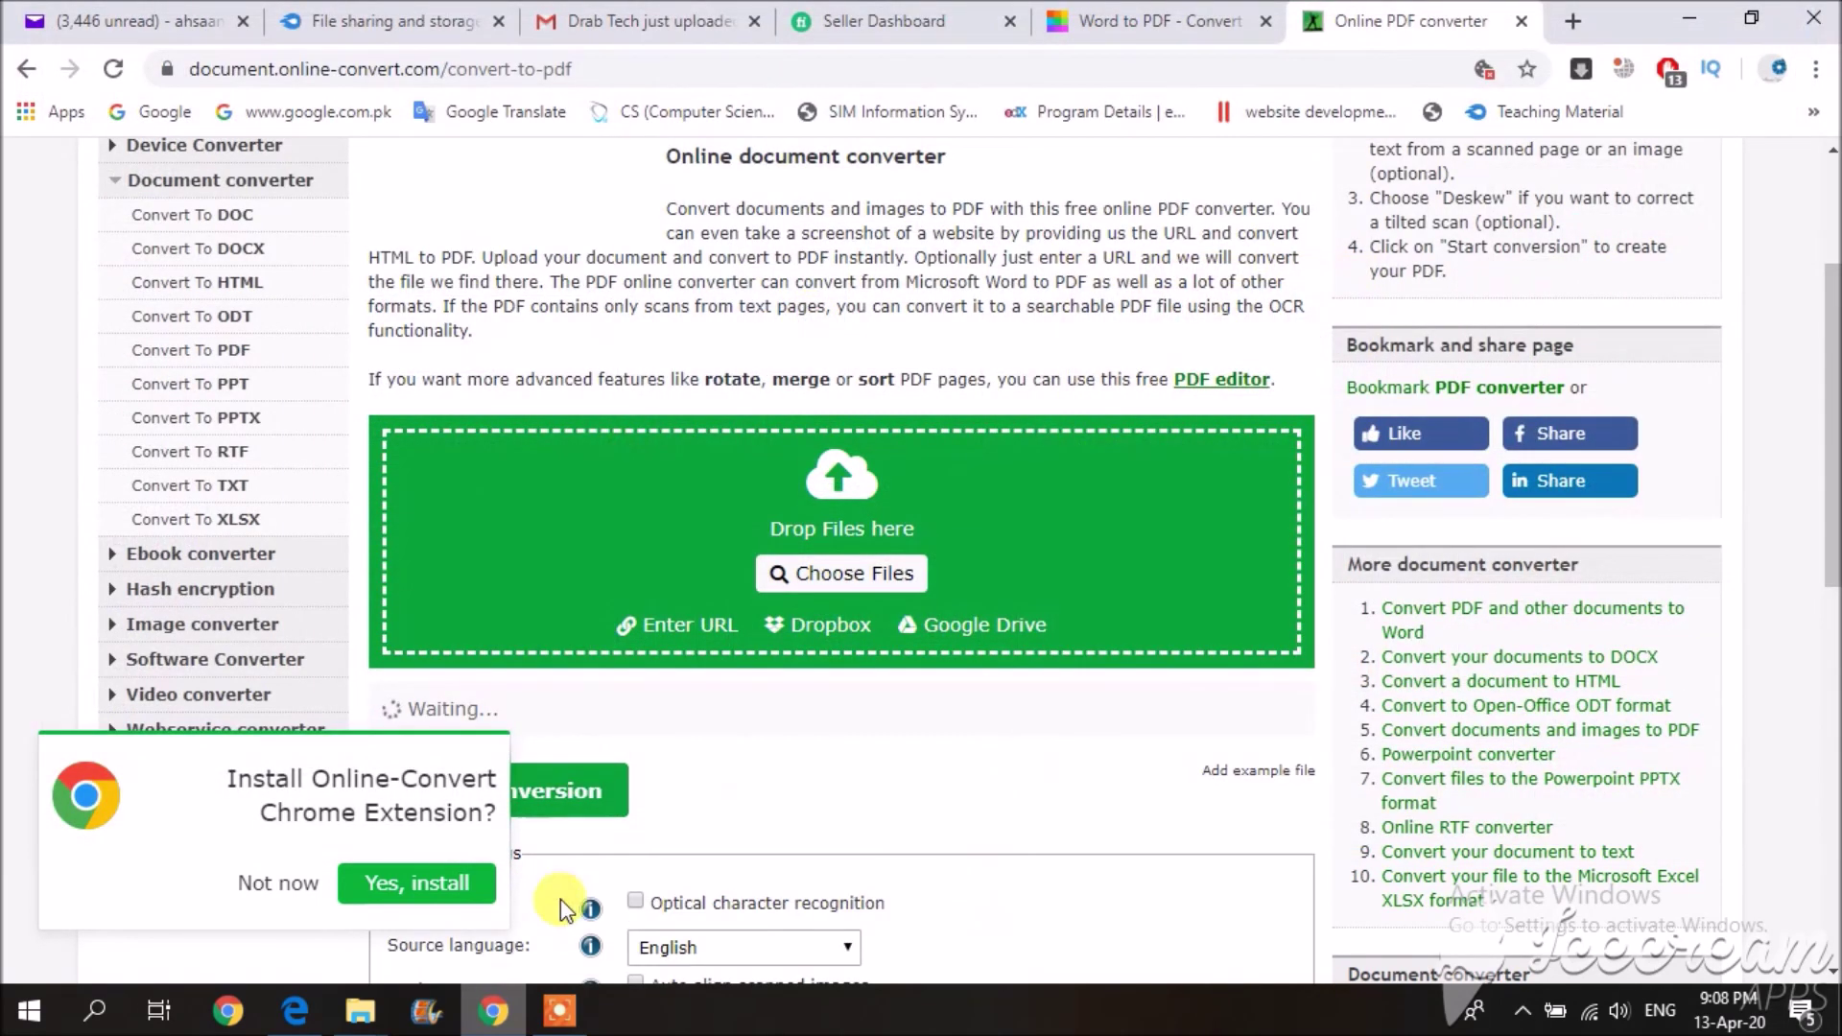
- Convert the uploaded educational detail.docx to PDF with the default optional settings and download the converted file
scroll(776, 788, down, 1)
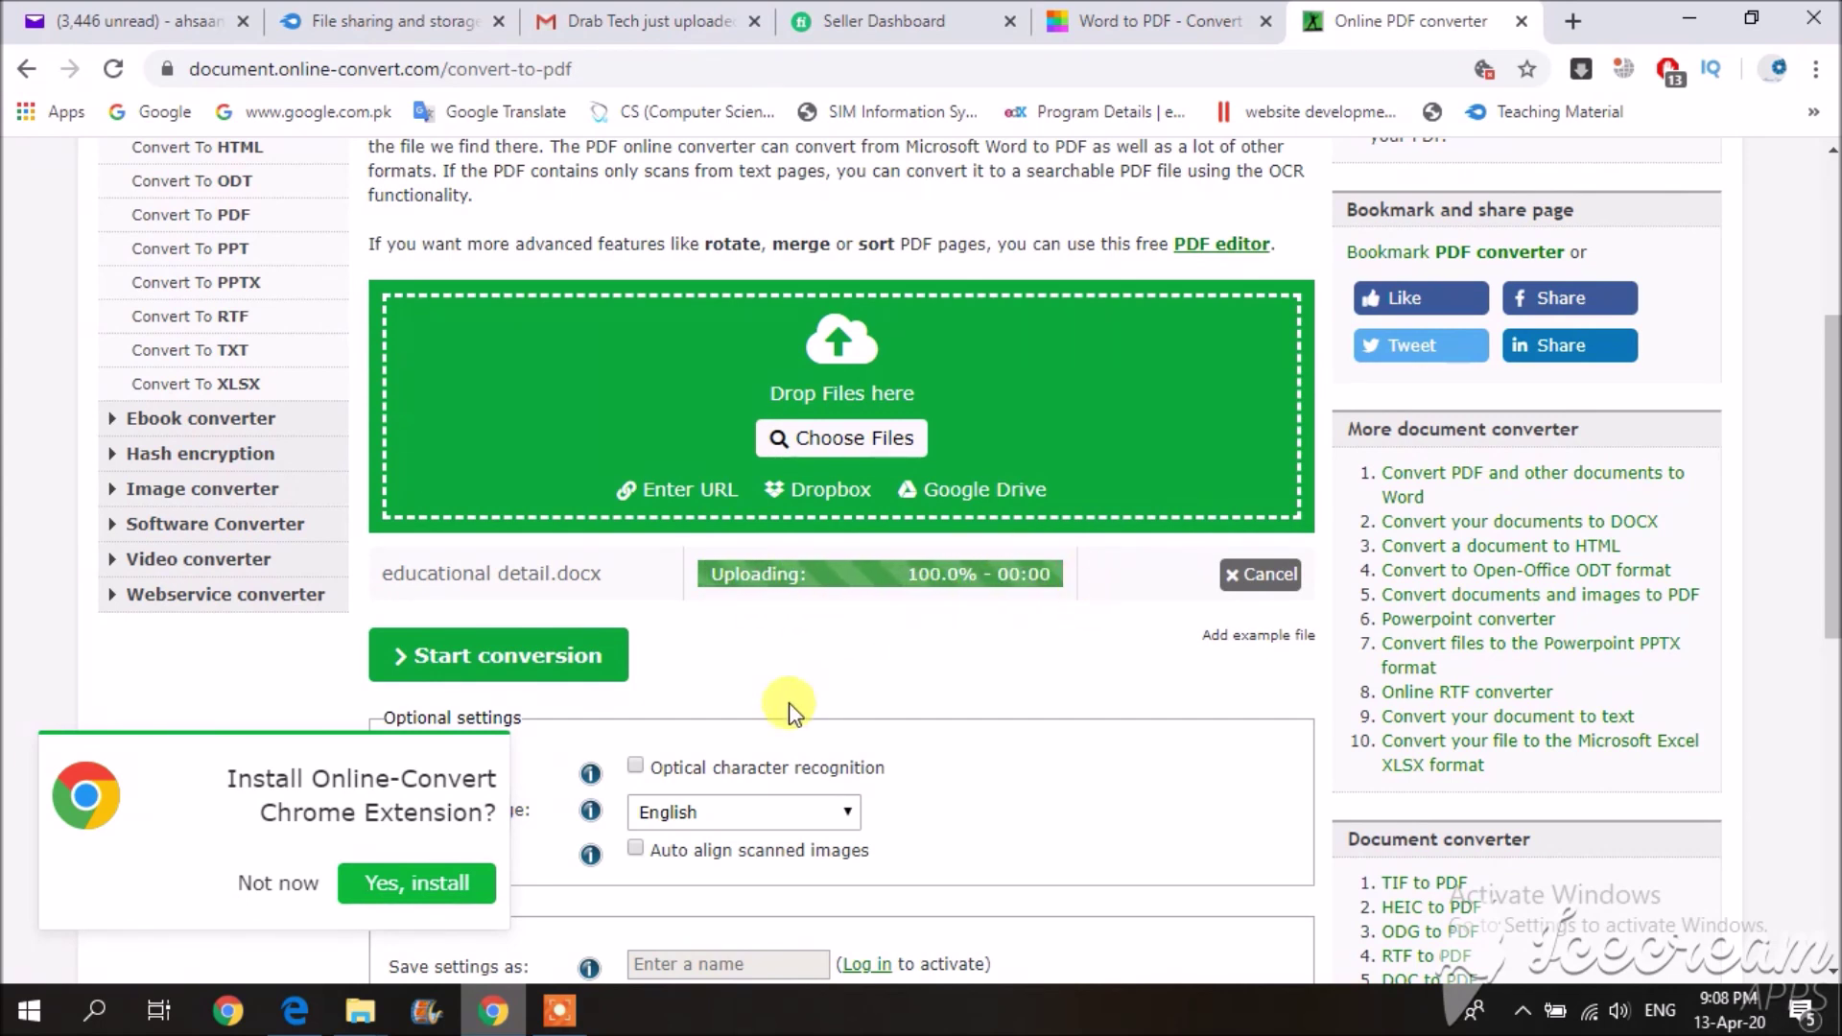
scroll(741, 658, down, 1)
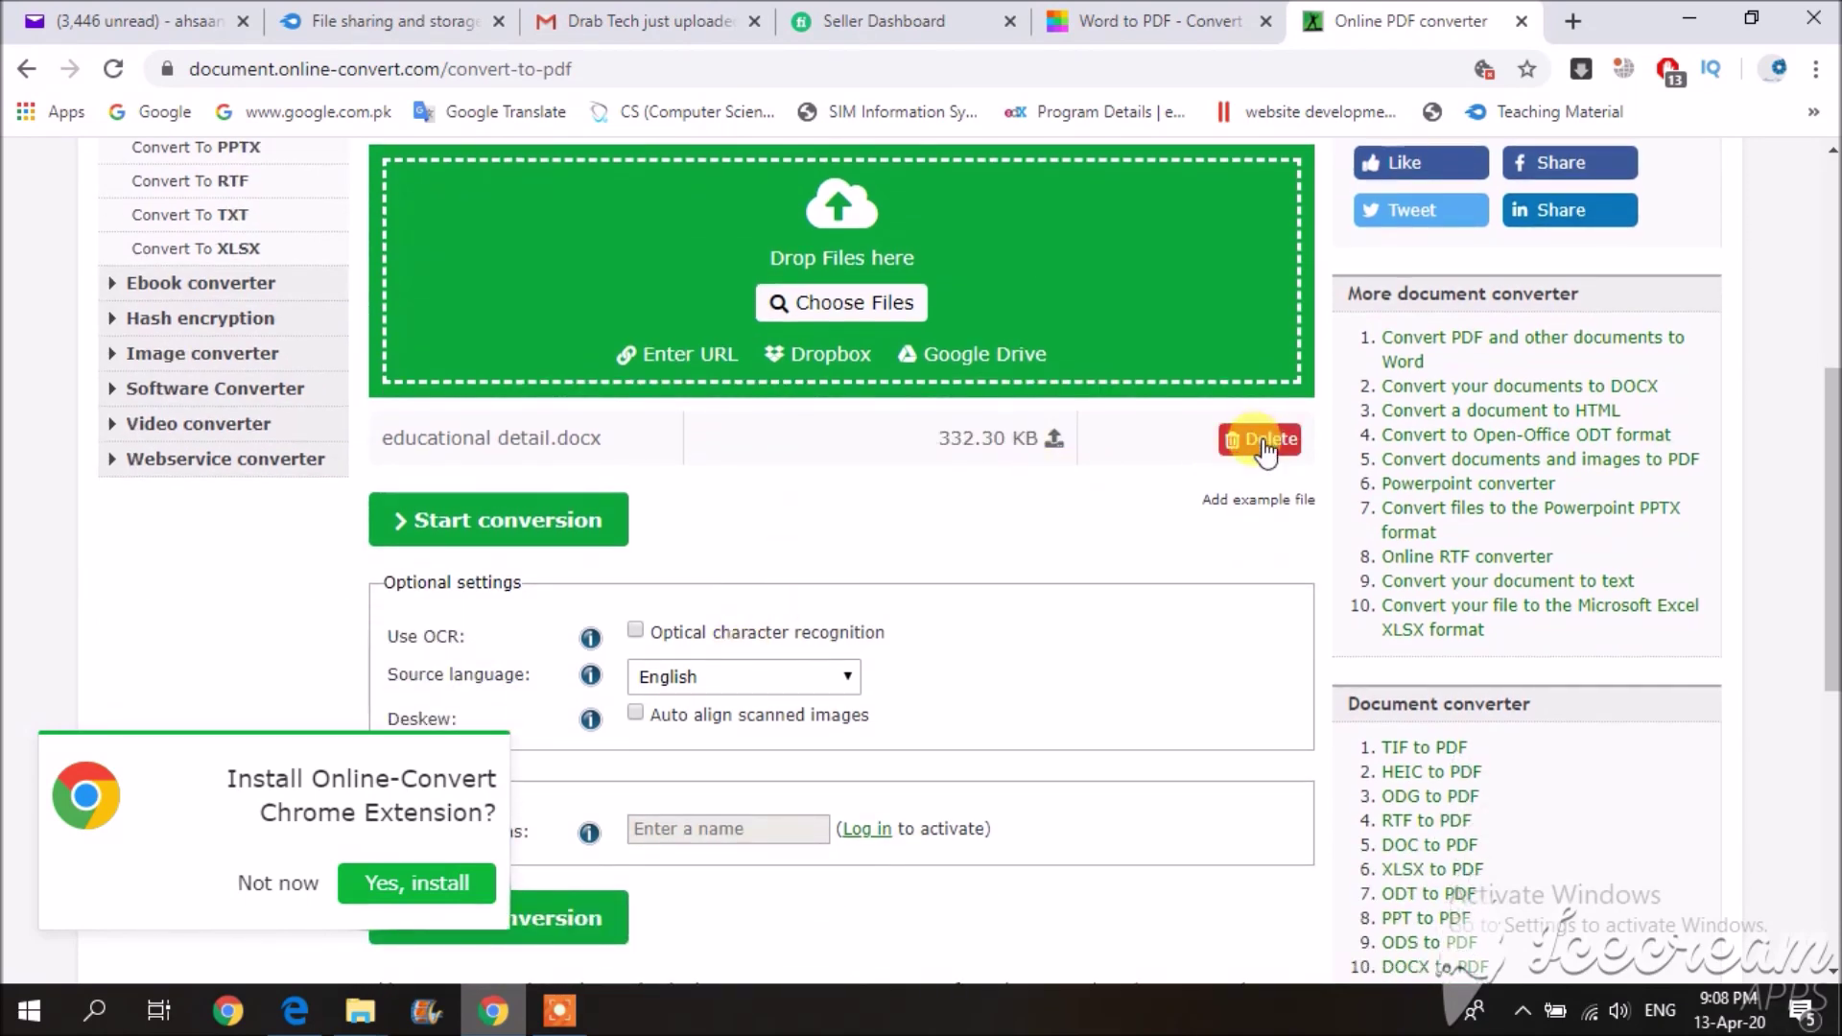
scroll(830, 526, down, 1)
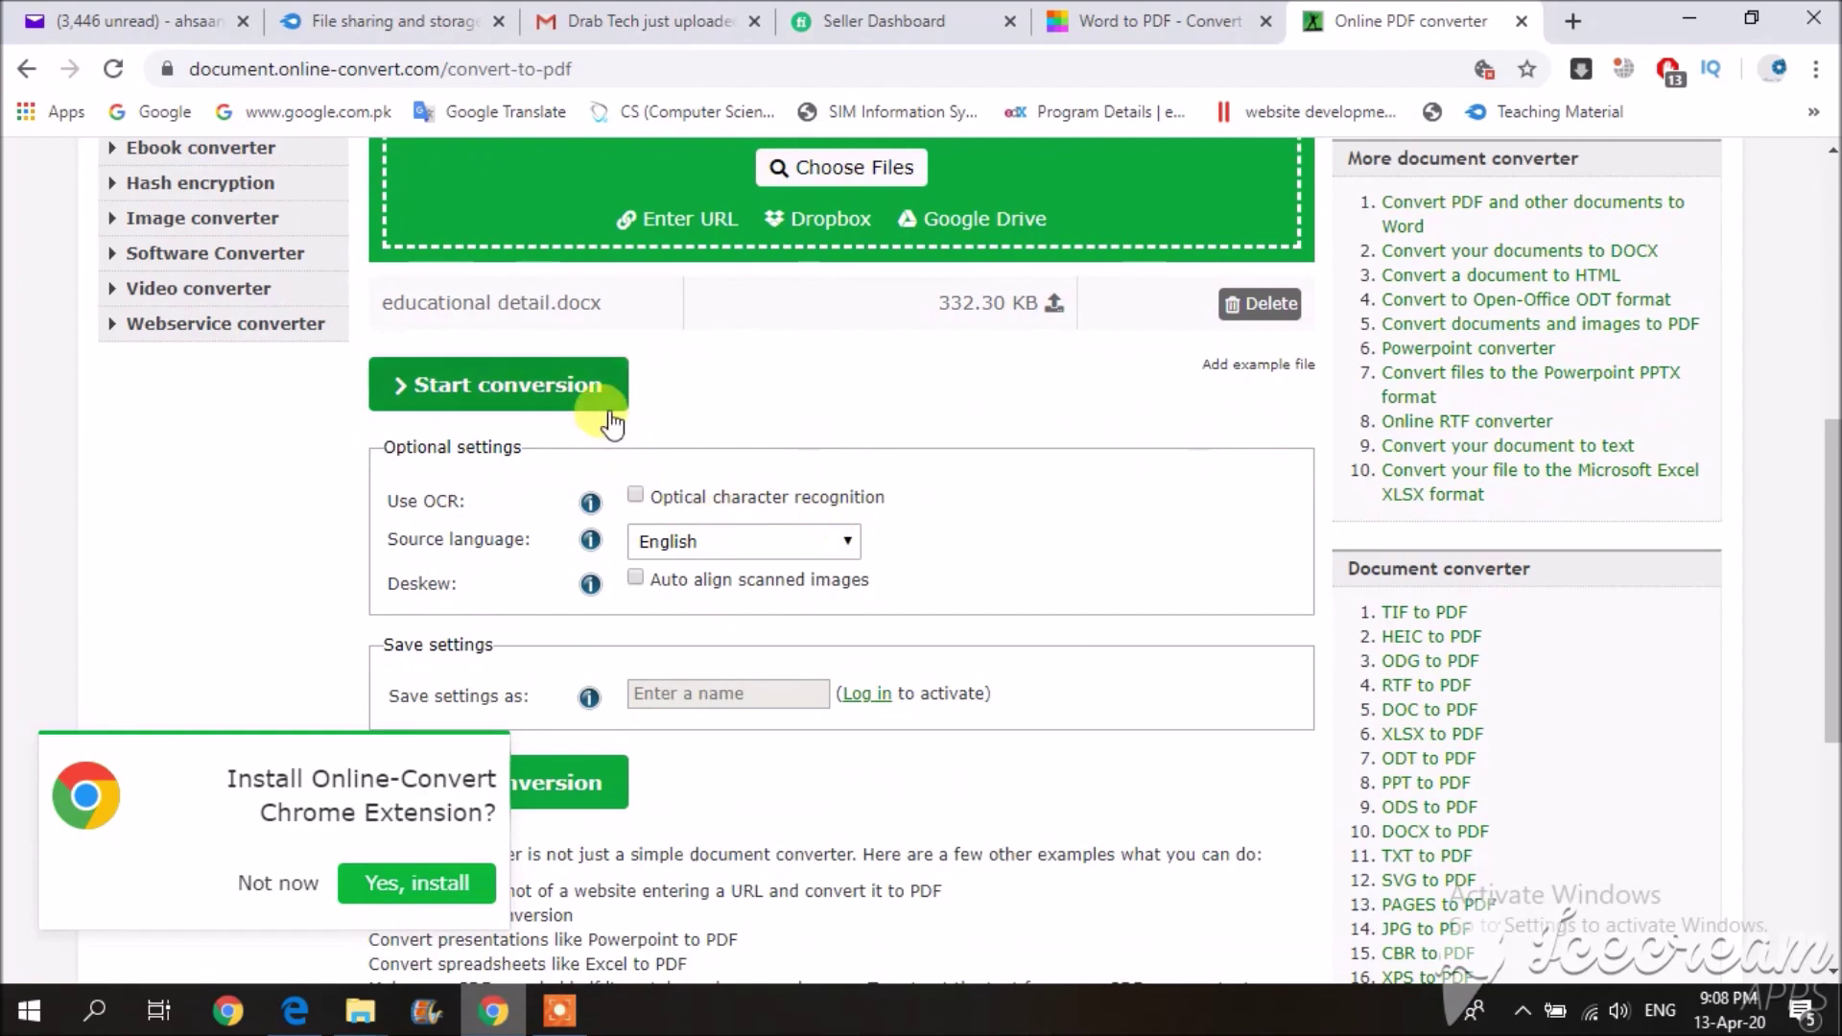
click(574, 398)
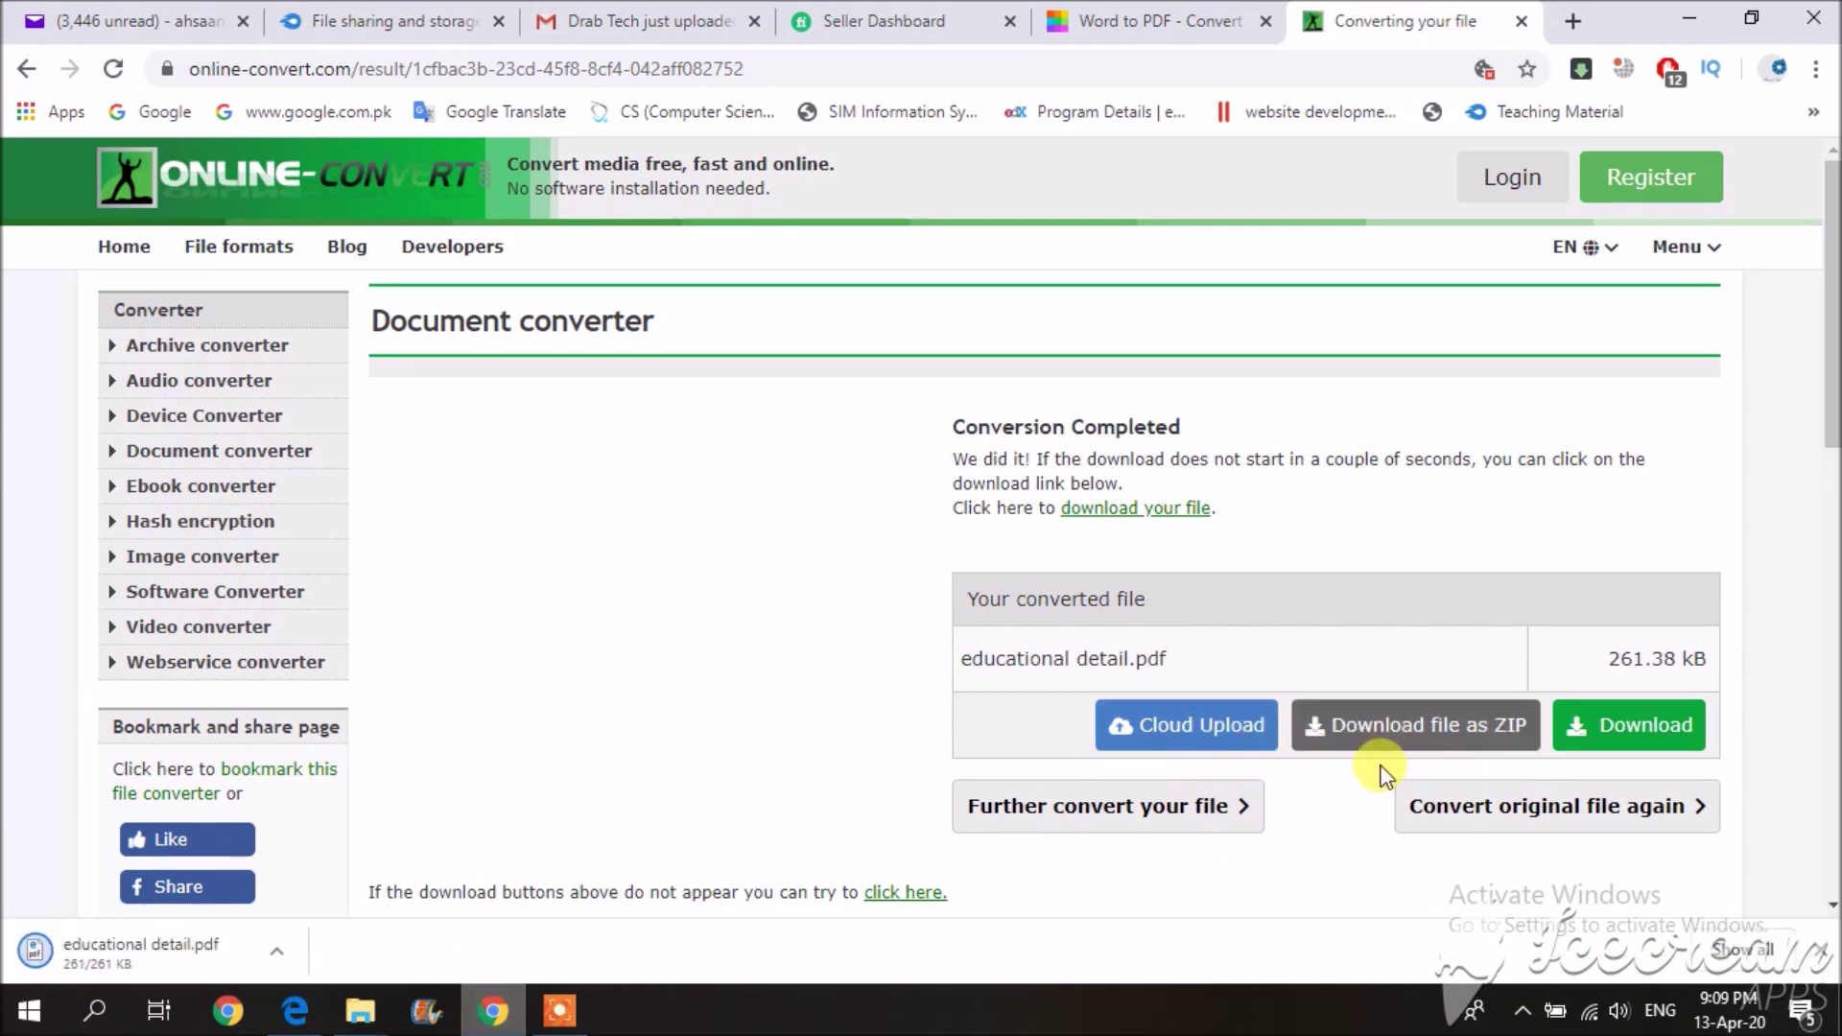
click(1622, 746)
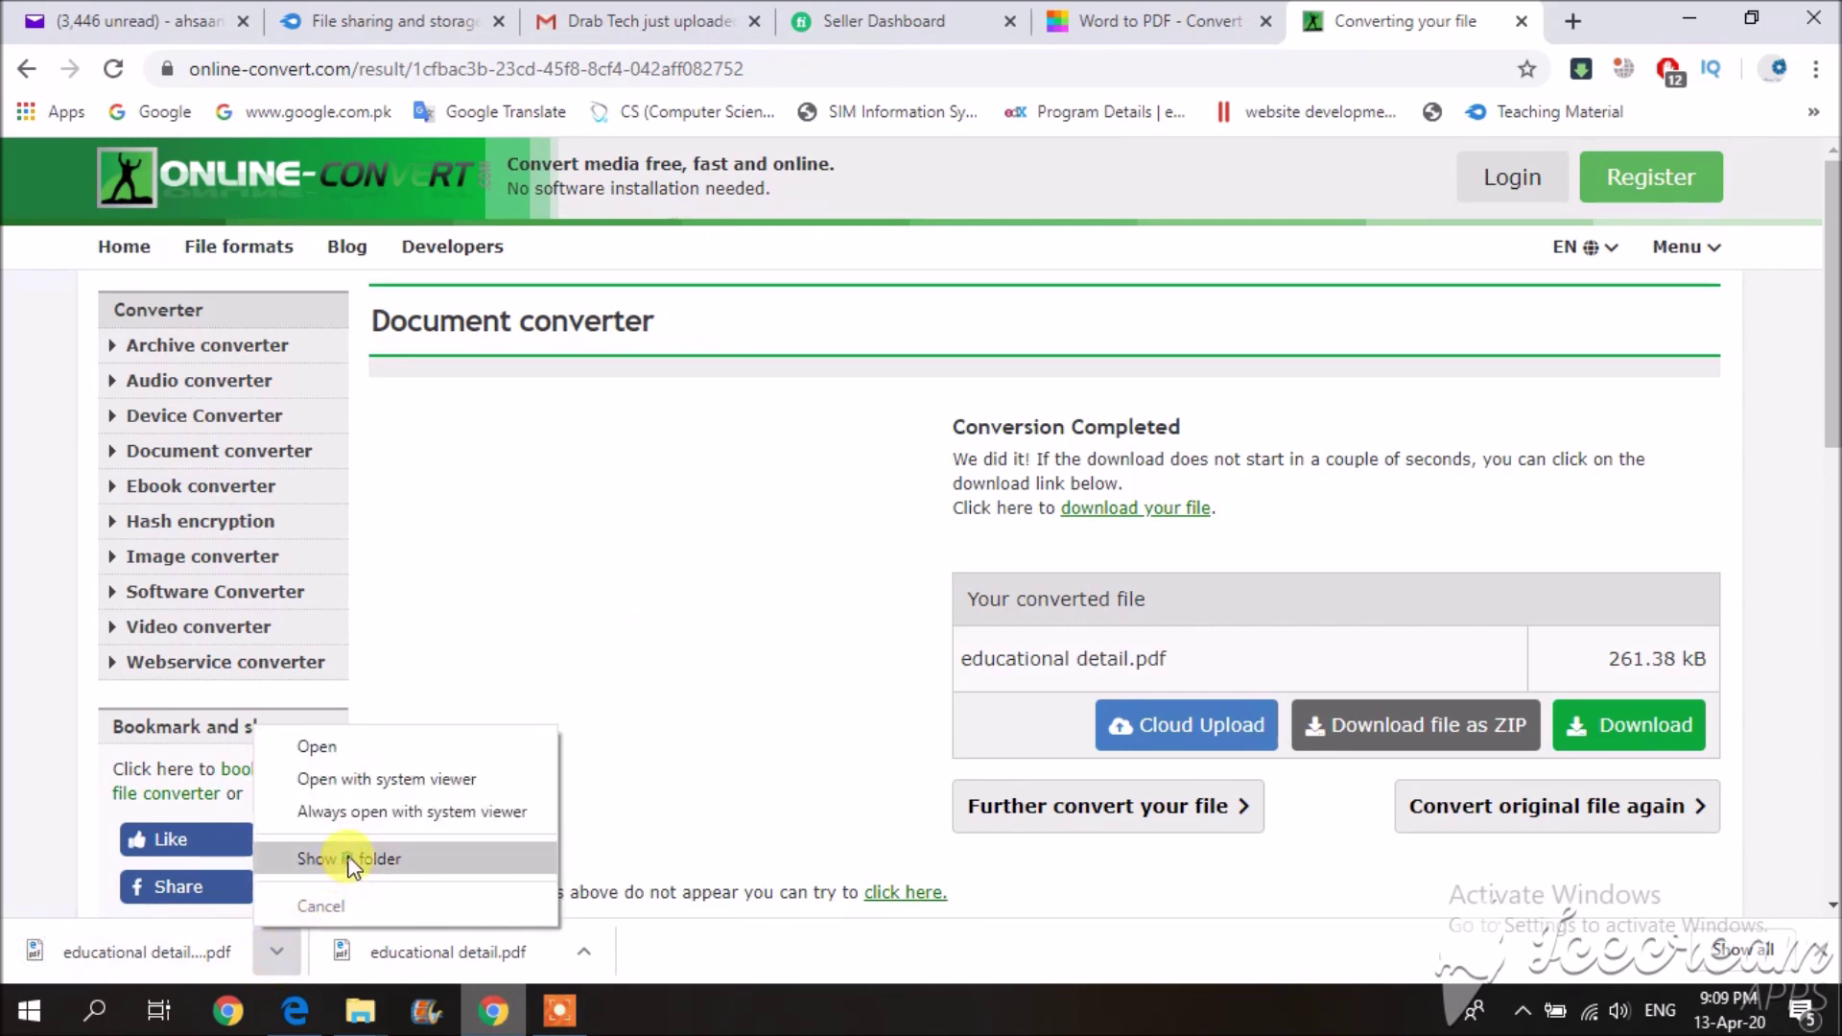
- Show the downloaded educational detail (1) PDF in its folder and open it with Foxit Reader, declining to make that the default viewer
click(350, 860)
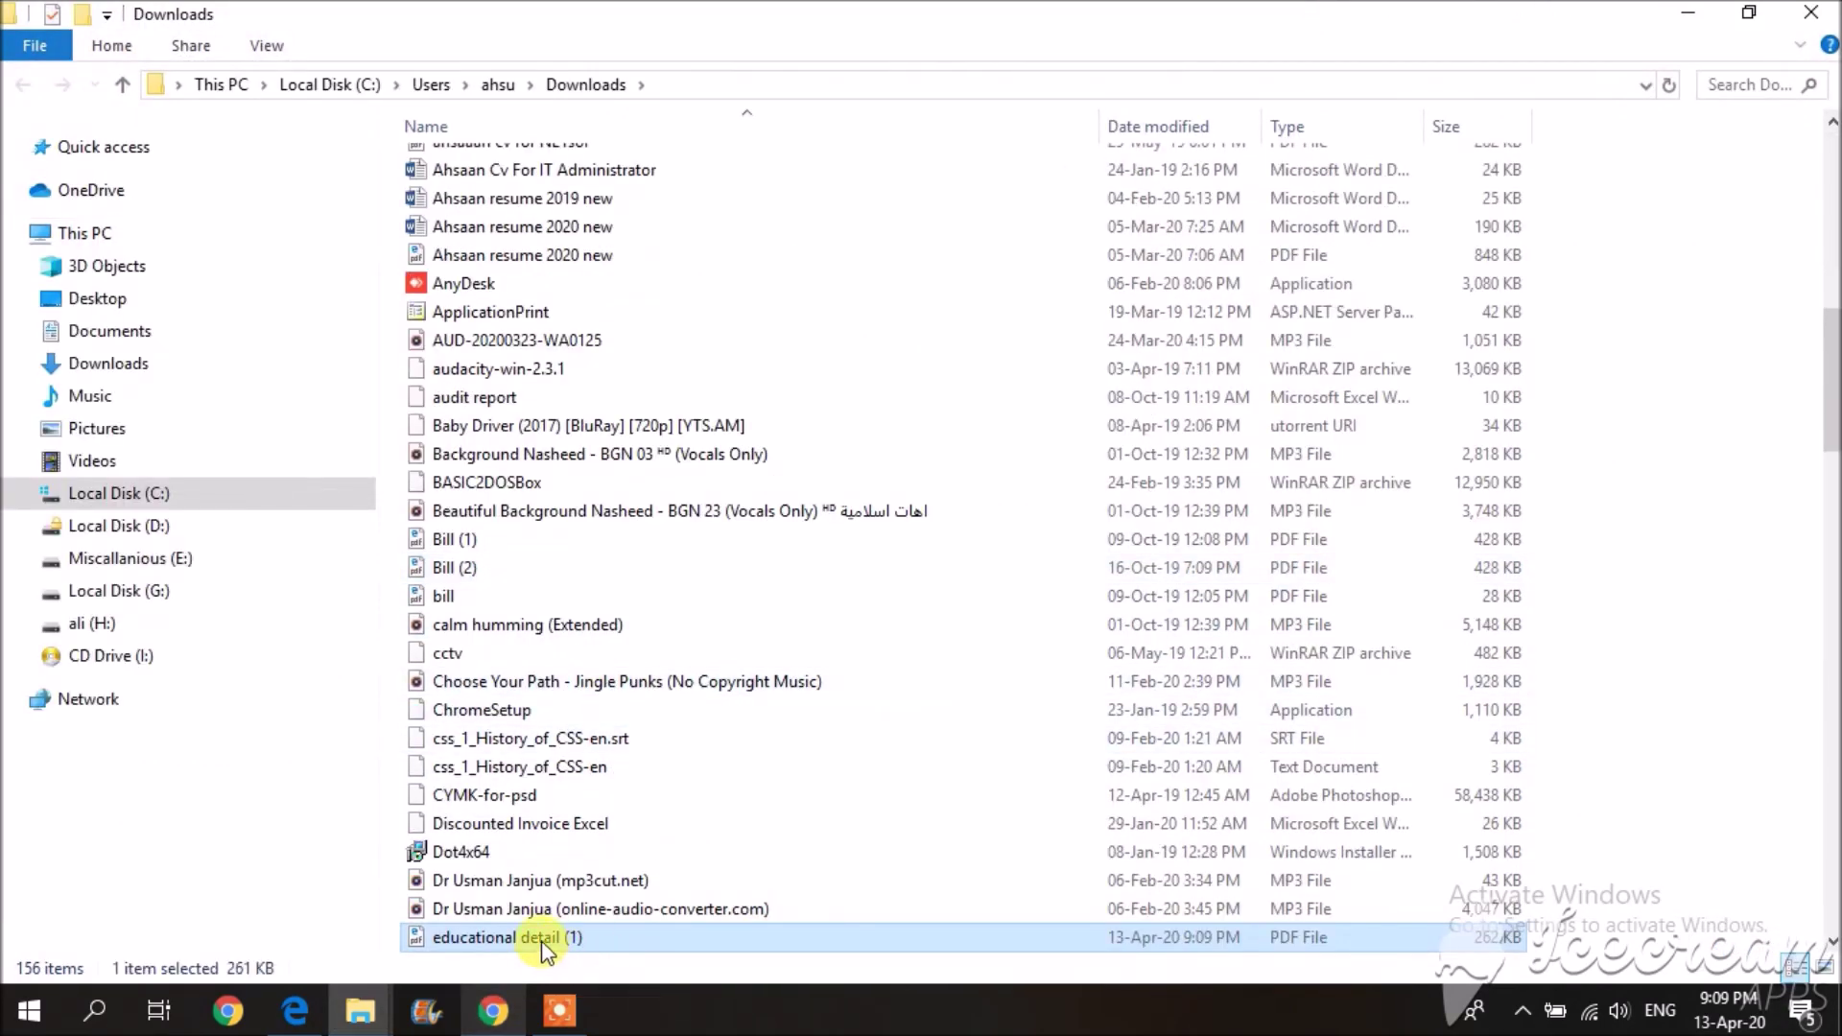
scroll(547, 950, down, 1)
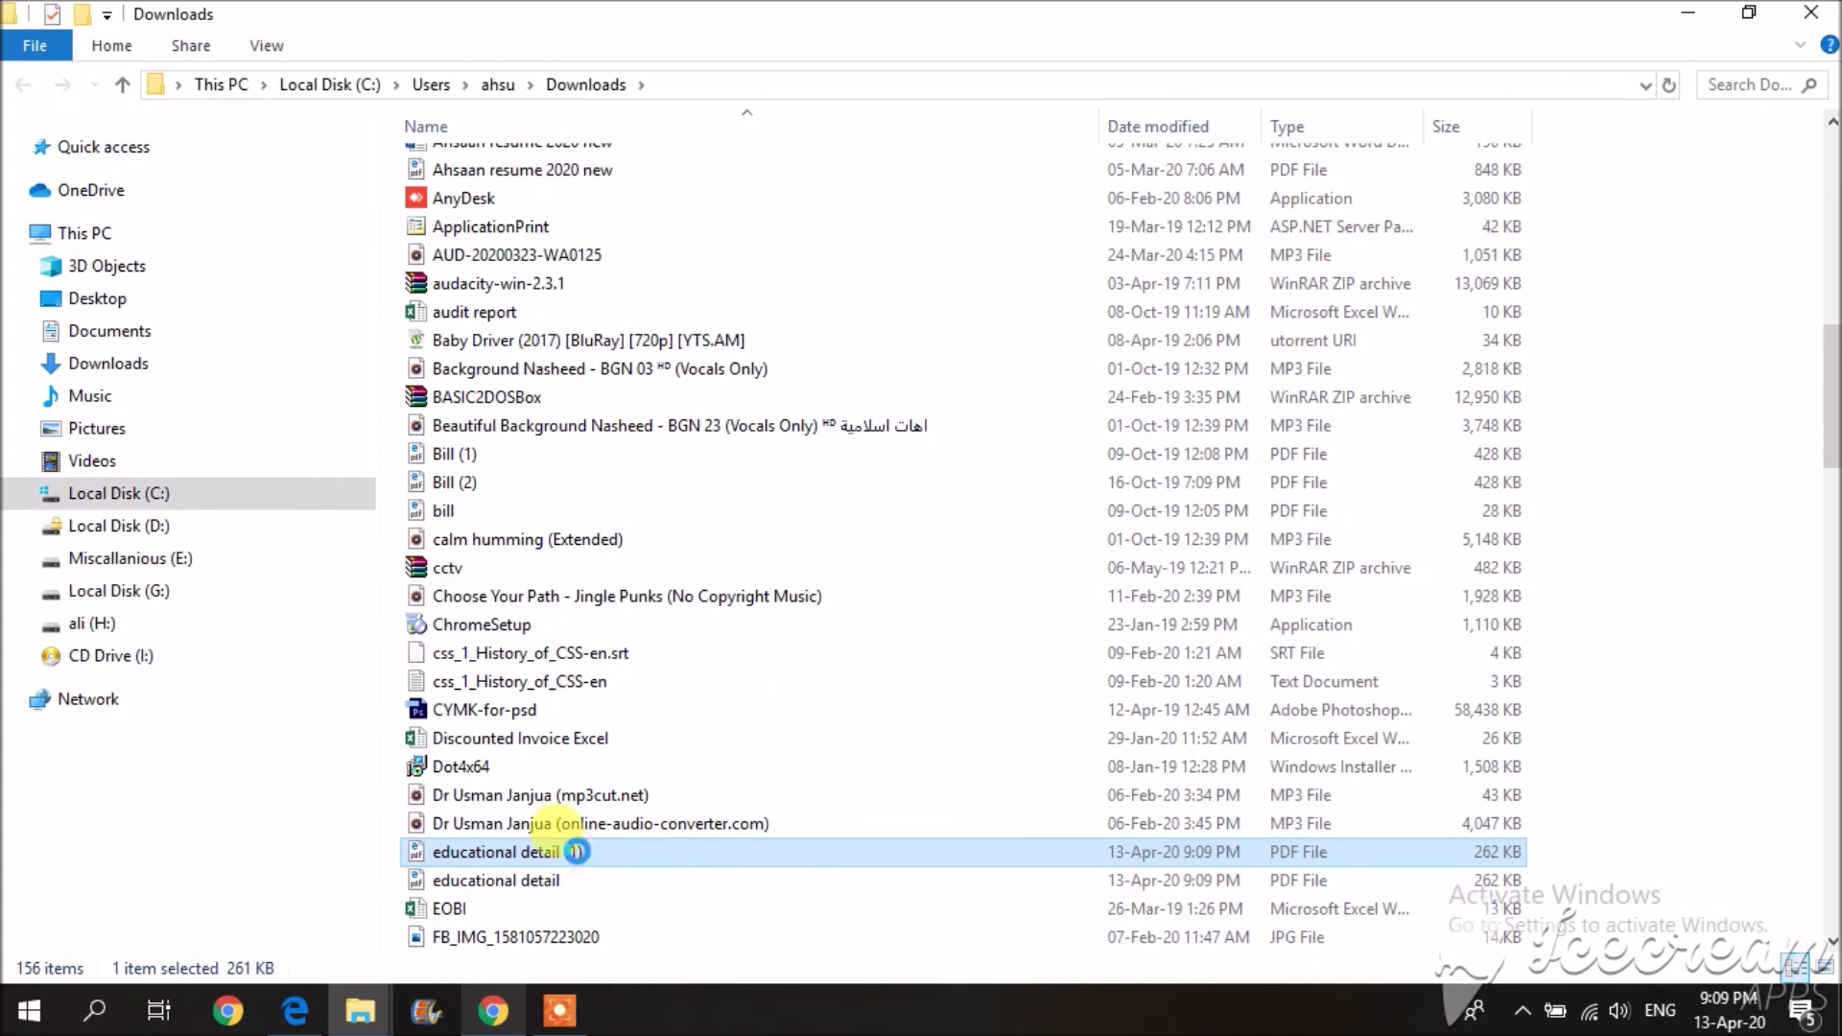
right_click(576, 851)
mouse_move(1038, 380)
click(1186, 369)
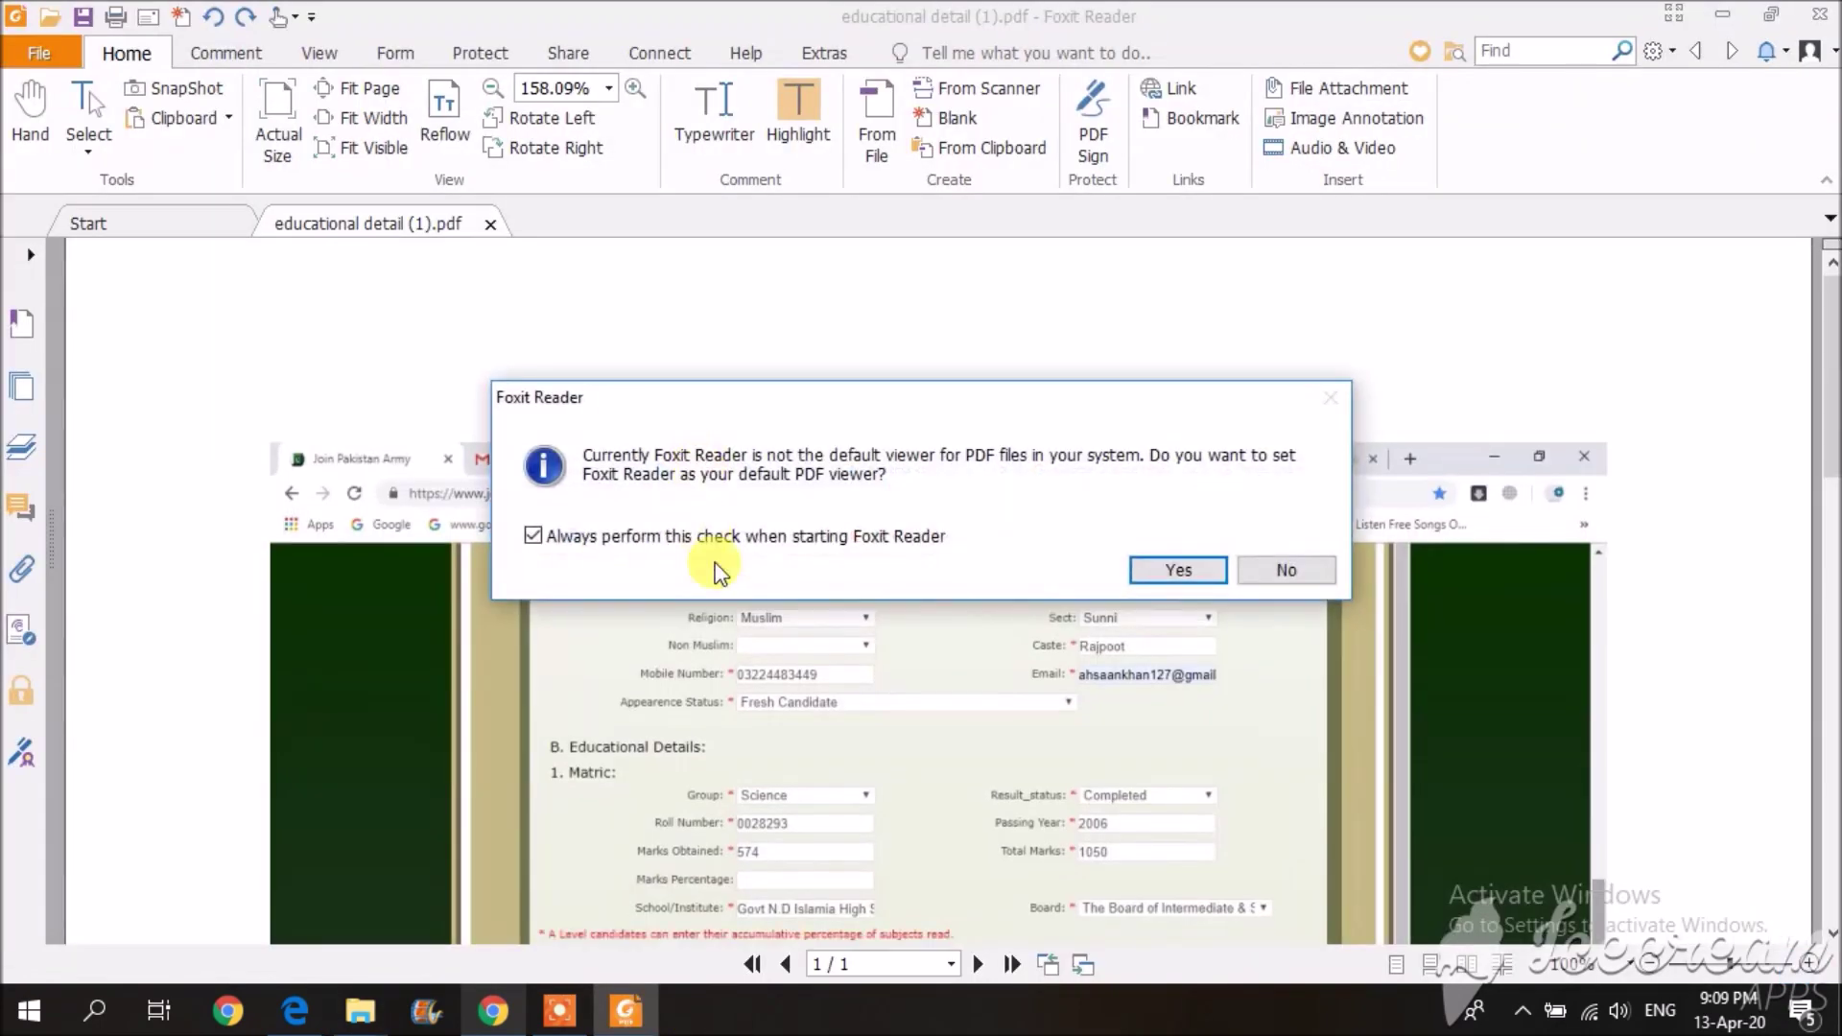
click(1256, 568)
- Look through the content of the converted PDF and close Foxit Reader
scroll(594, 544, down, 4)
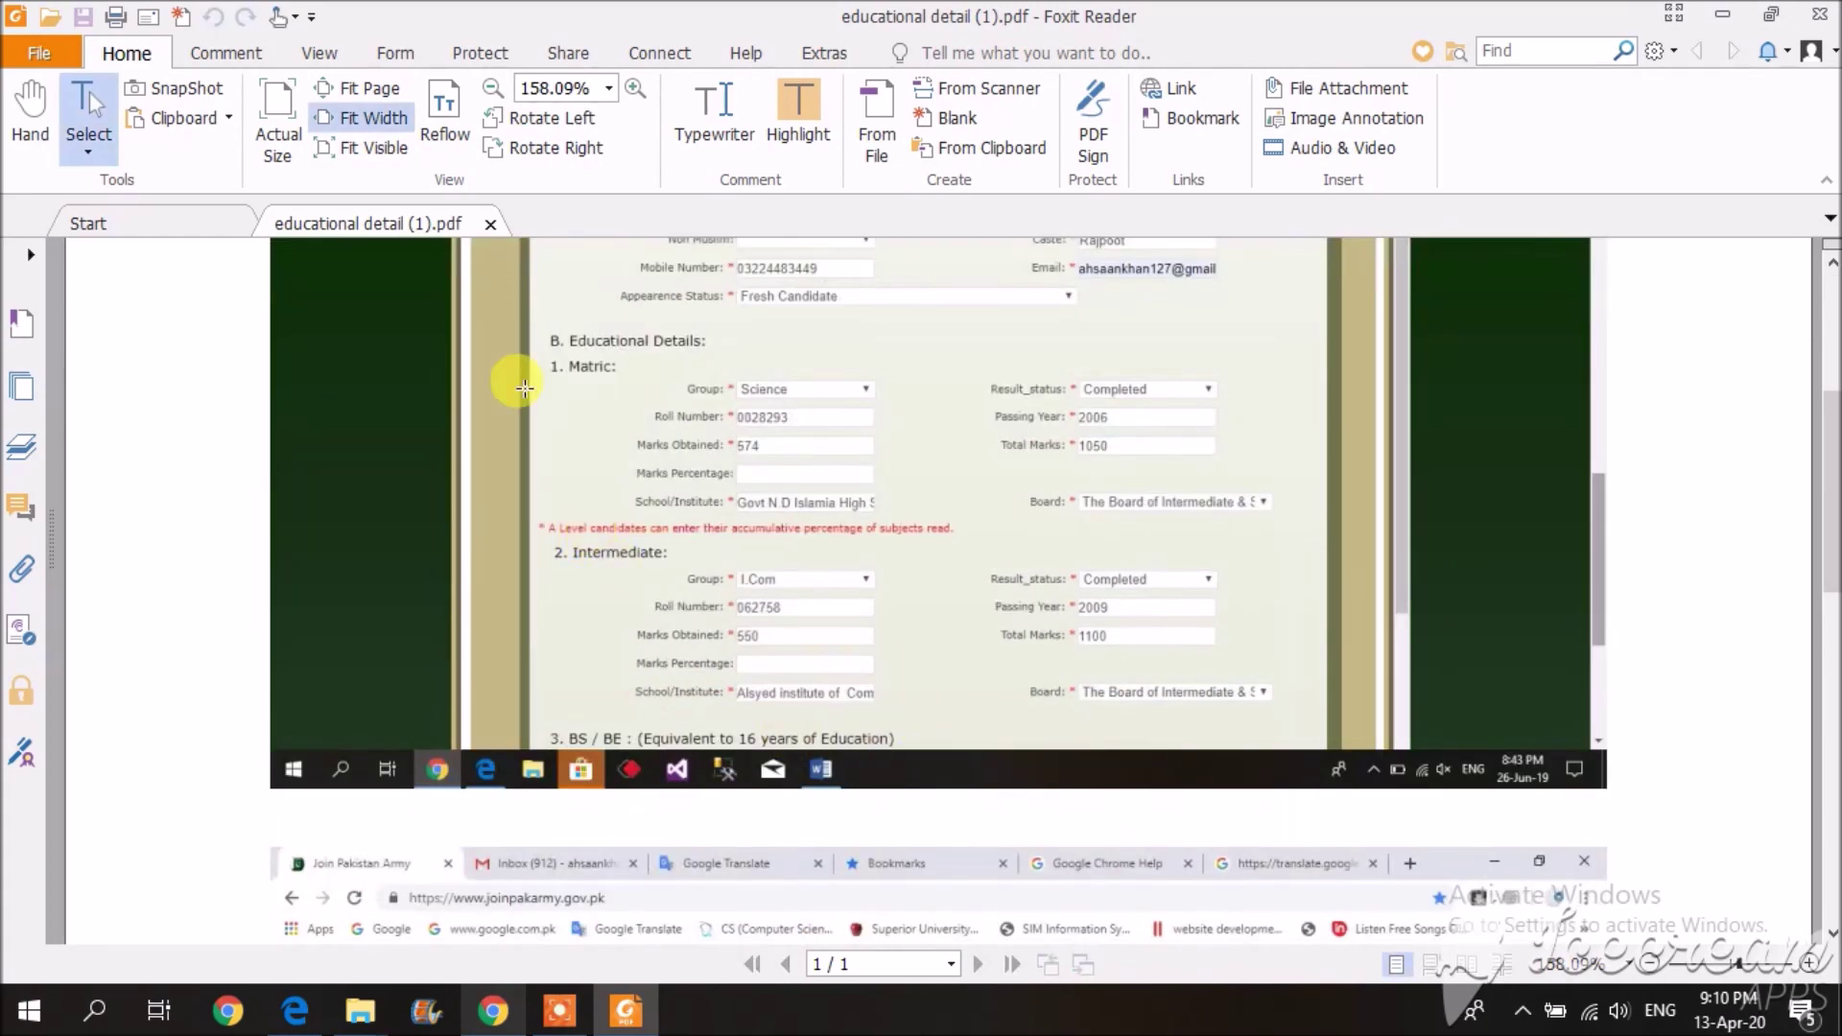
scroll(525, 388, down, 2)
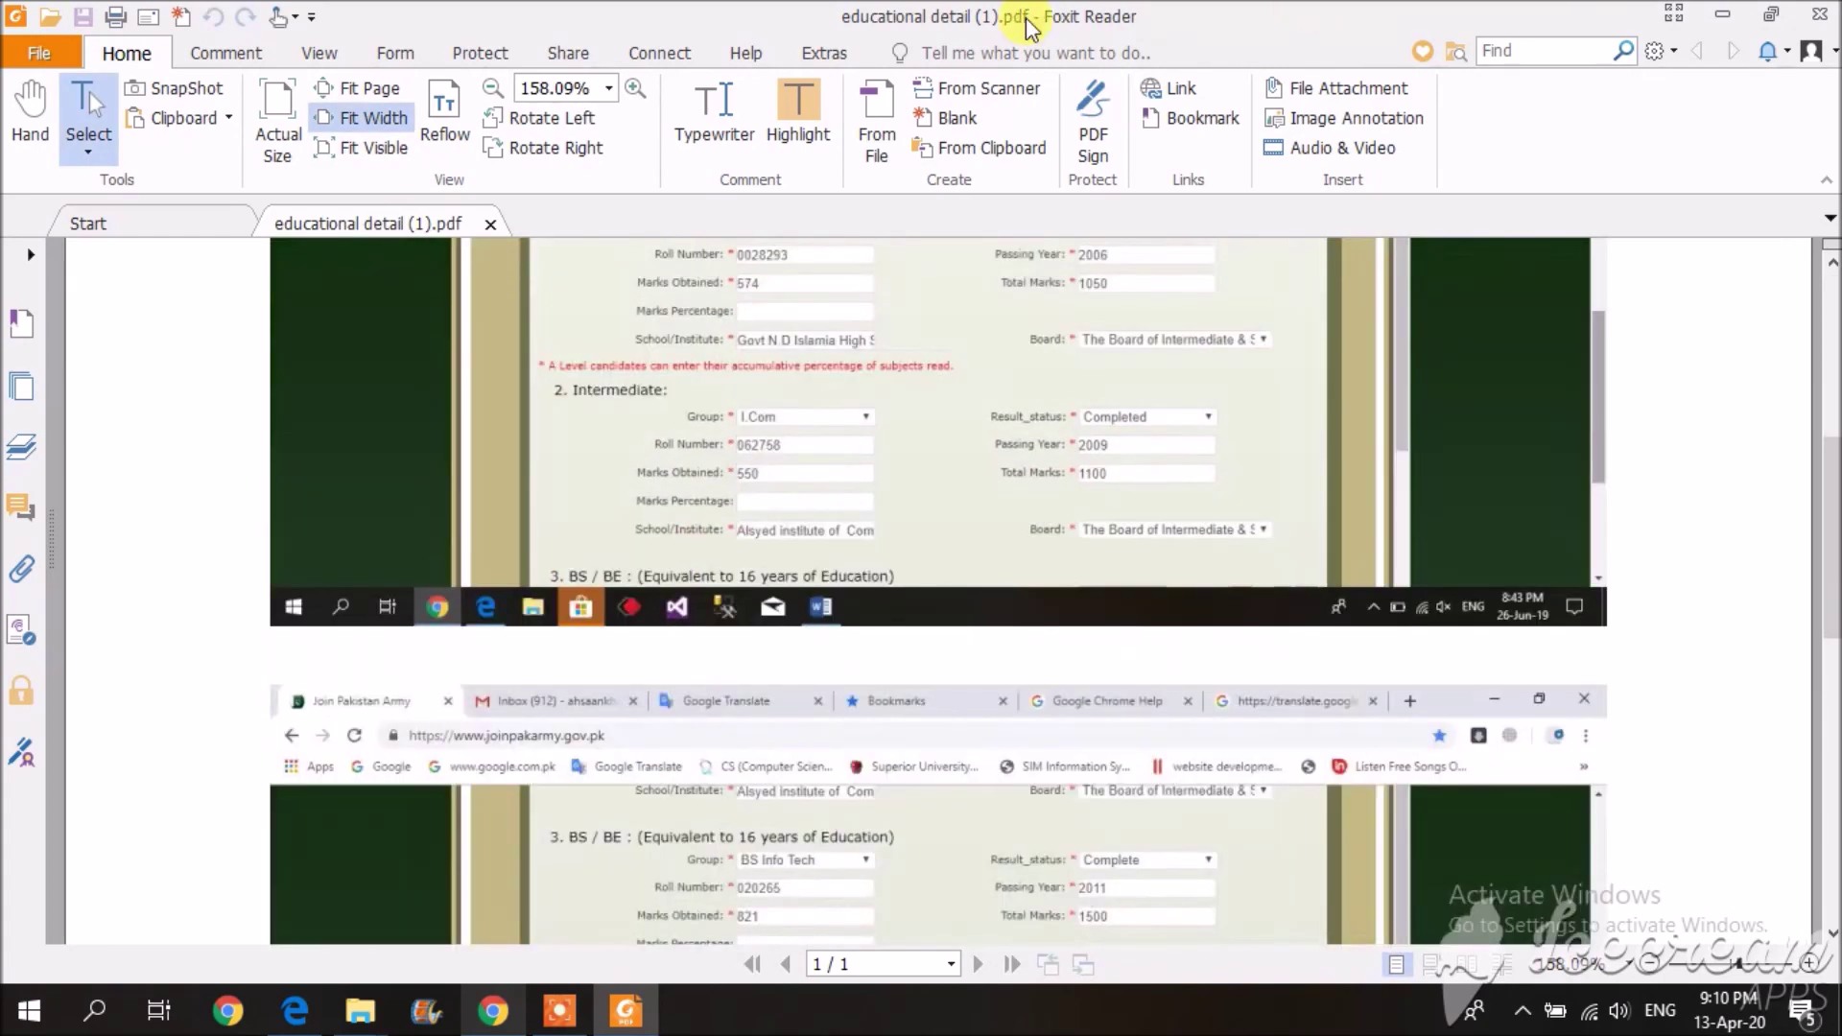
click(1826, 10)
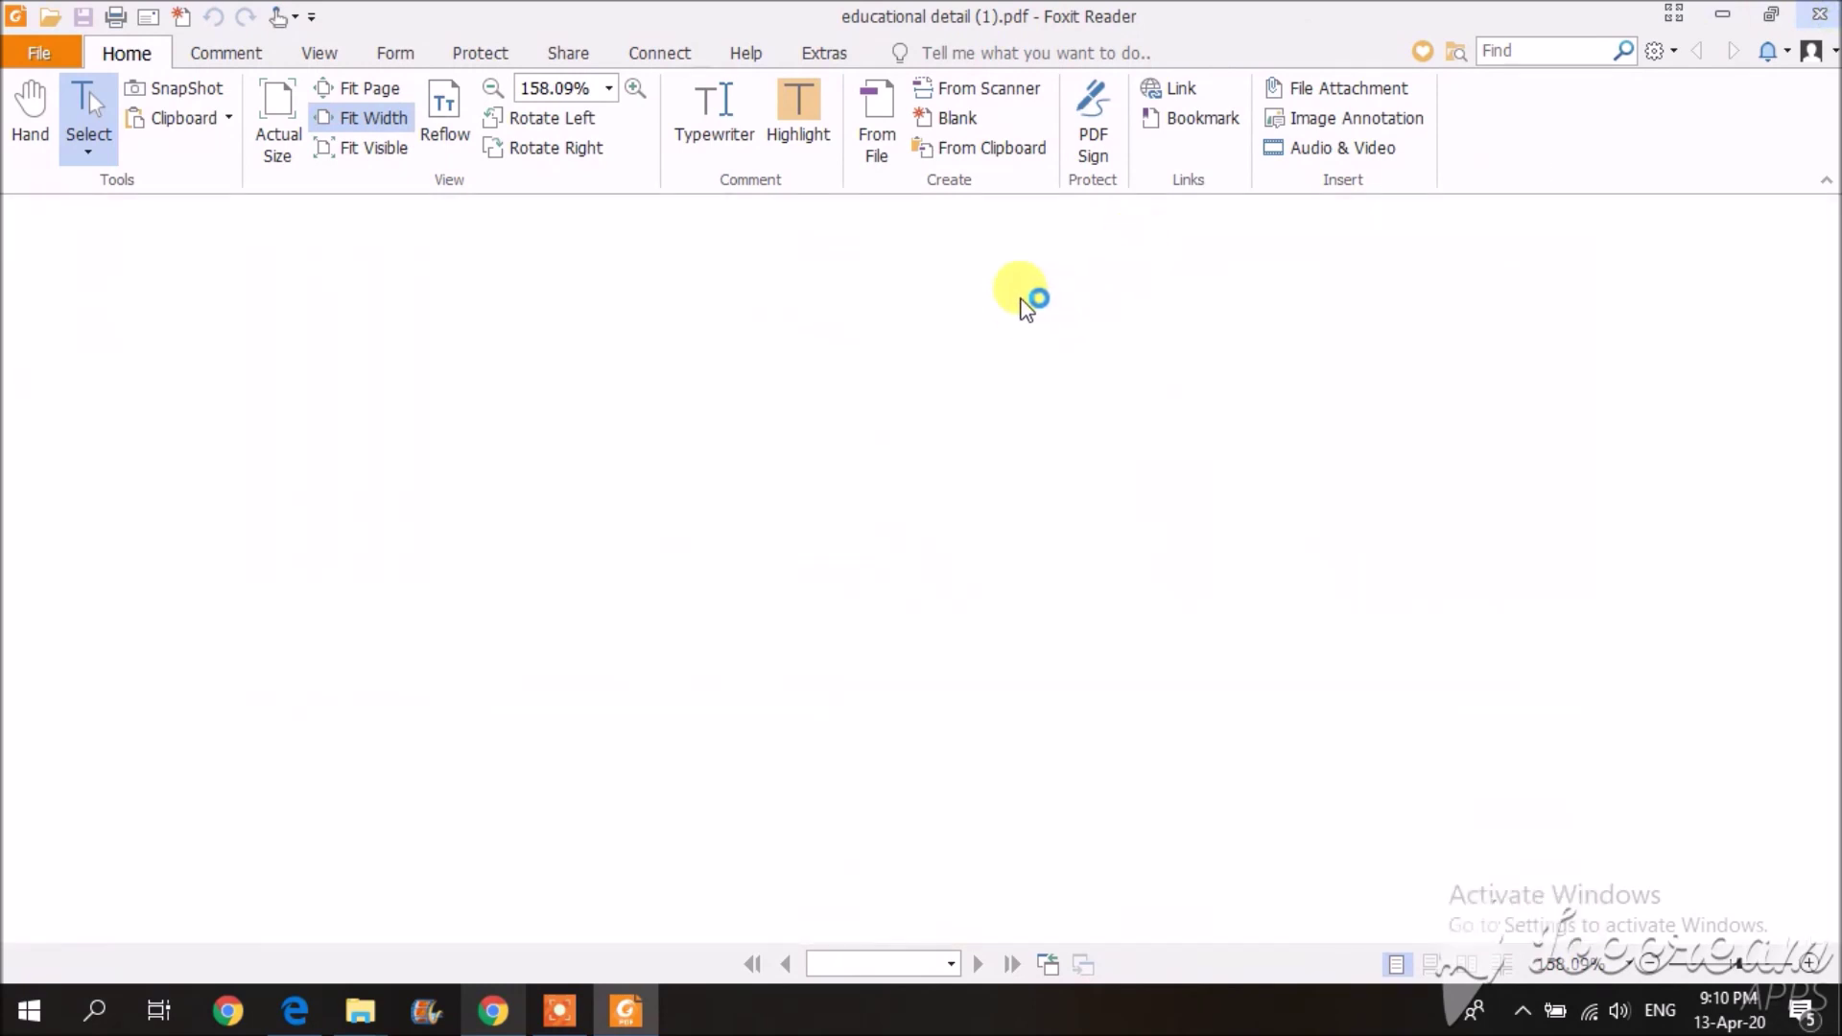
- Switch back to Chrome, open Smallpdf's Word to PDF page and upload the resume copy Word document from the Desktop for conversion
click(498, 1029)
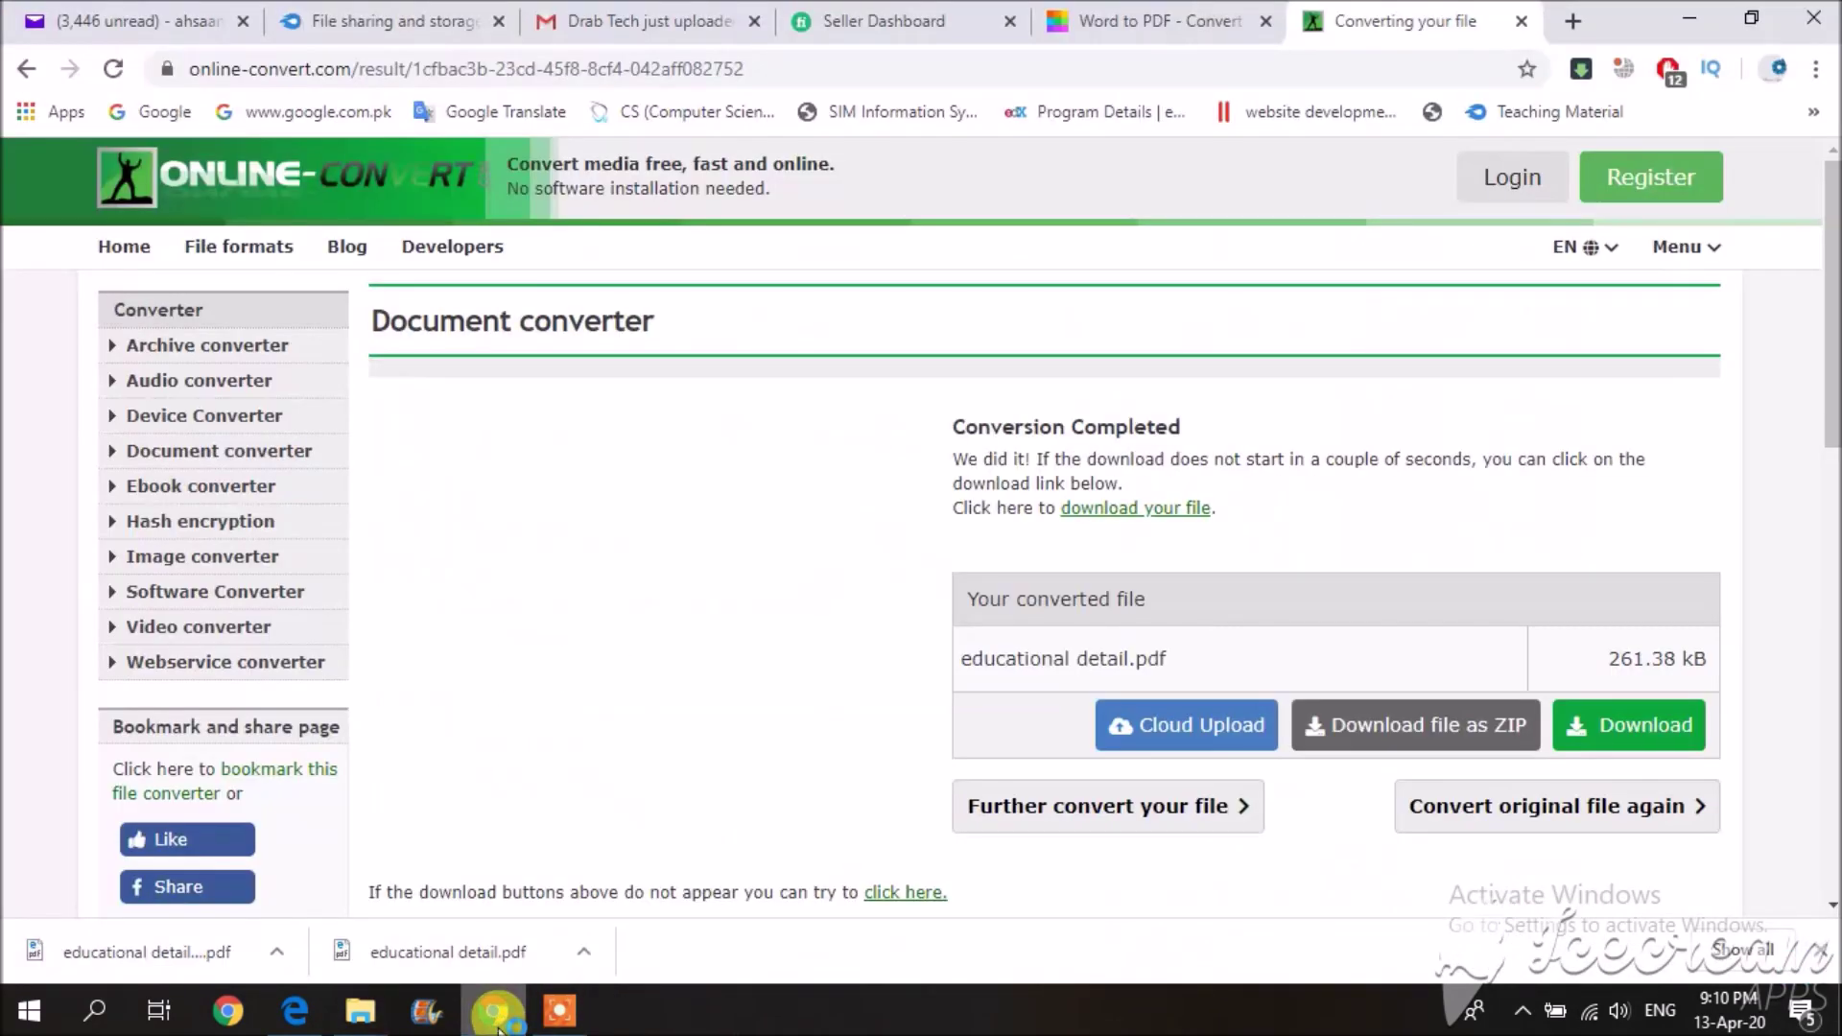
click(1122, 21)
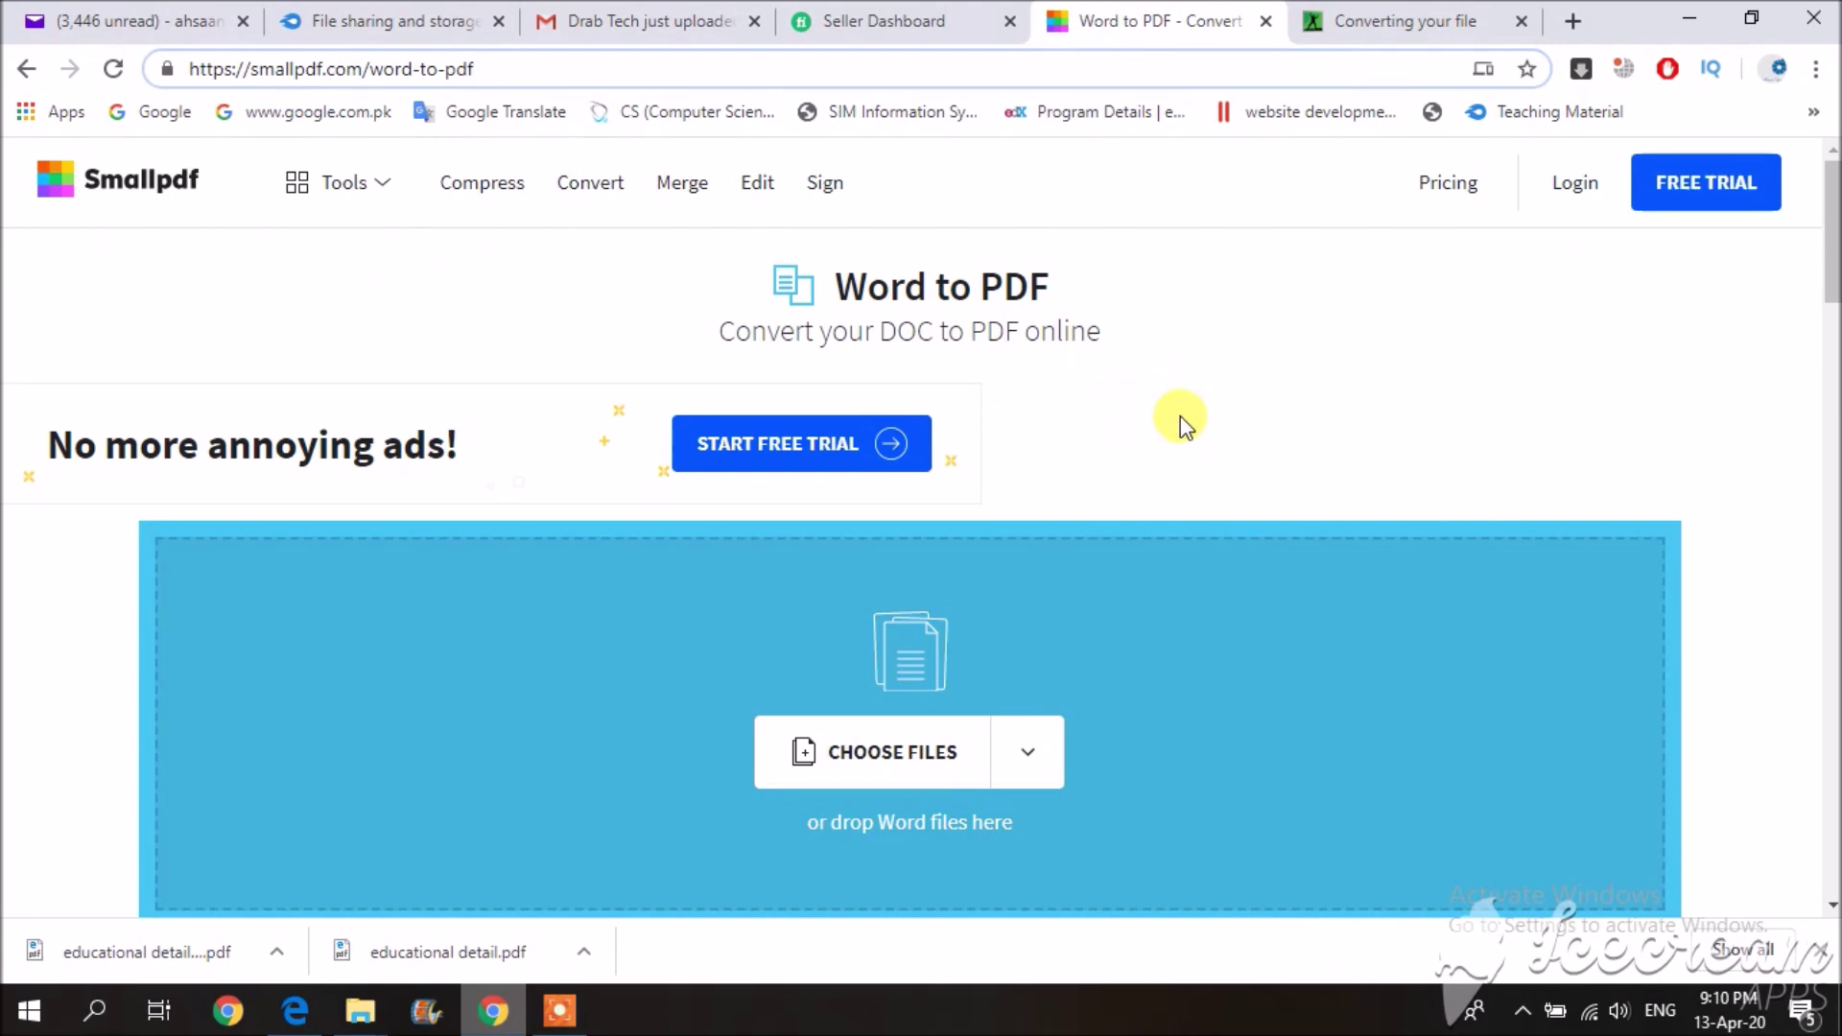
scroll(1152, 432, down, 3)
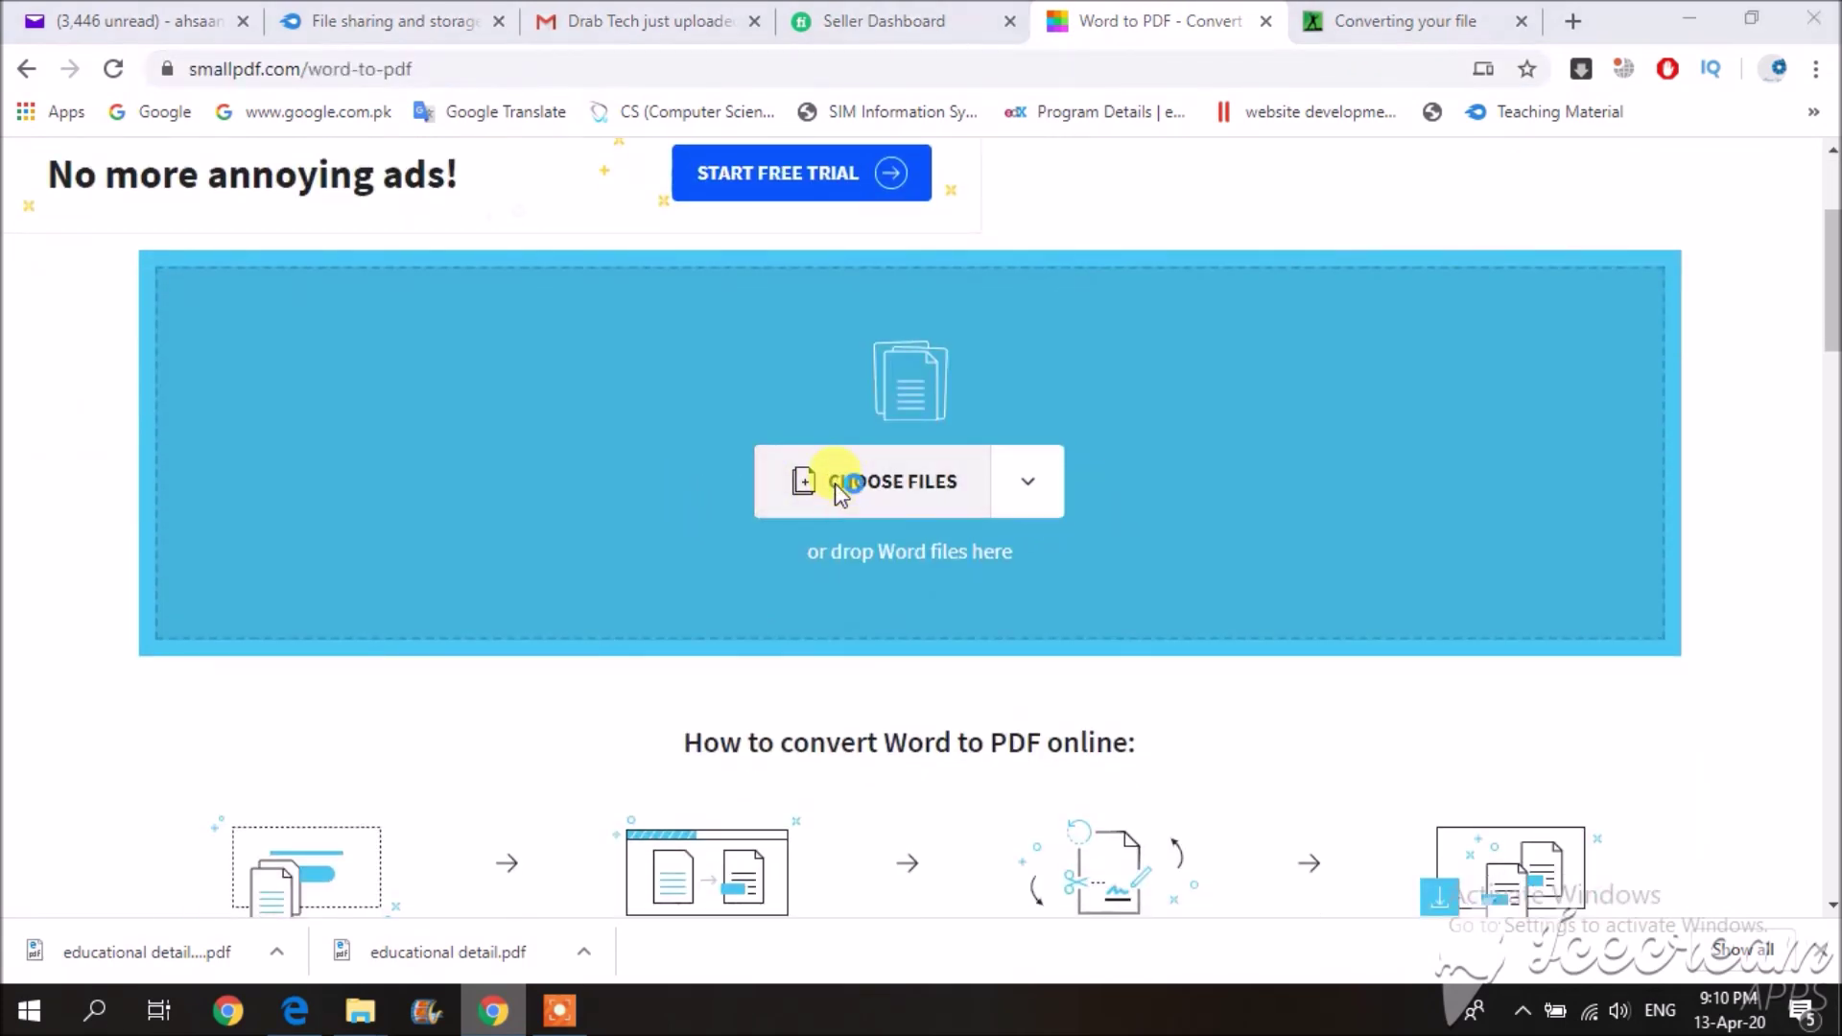
click(834, 485)
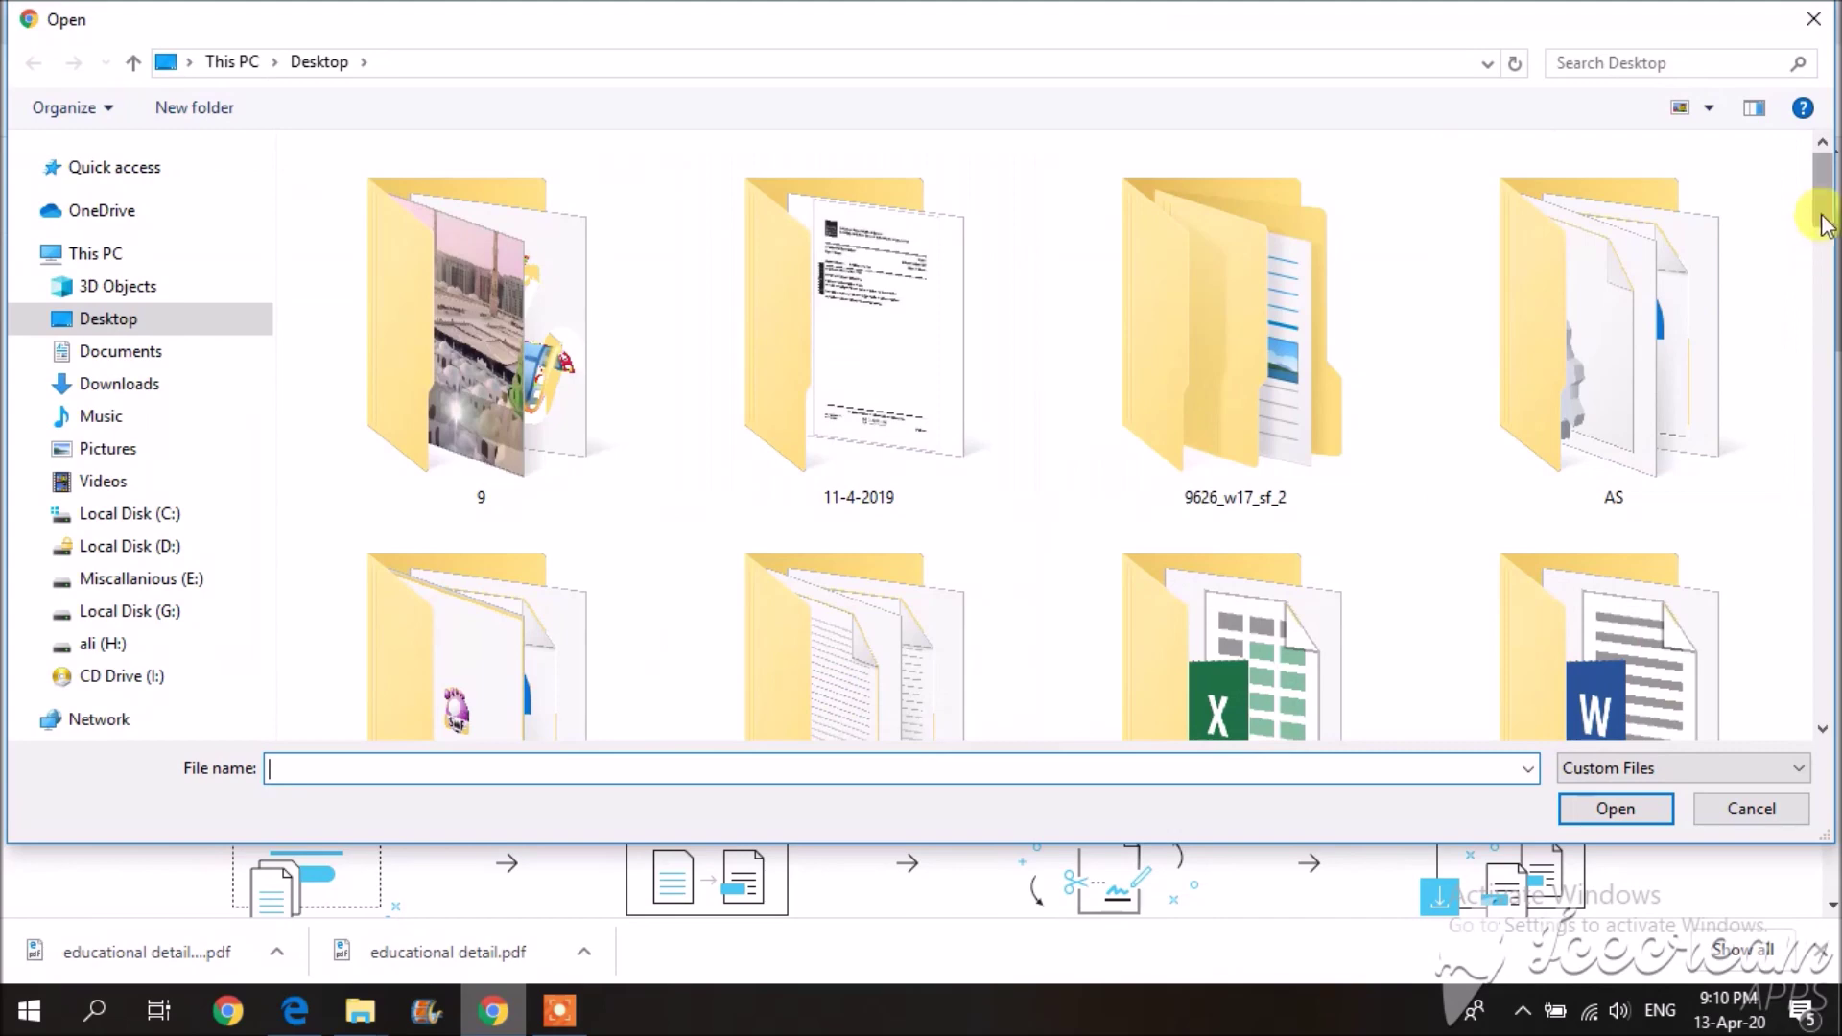
drag(1818, 196, 1809, 552)
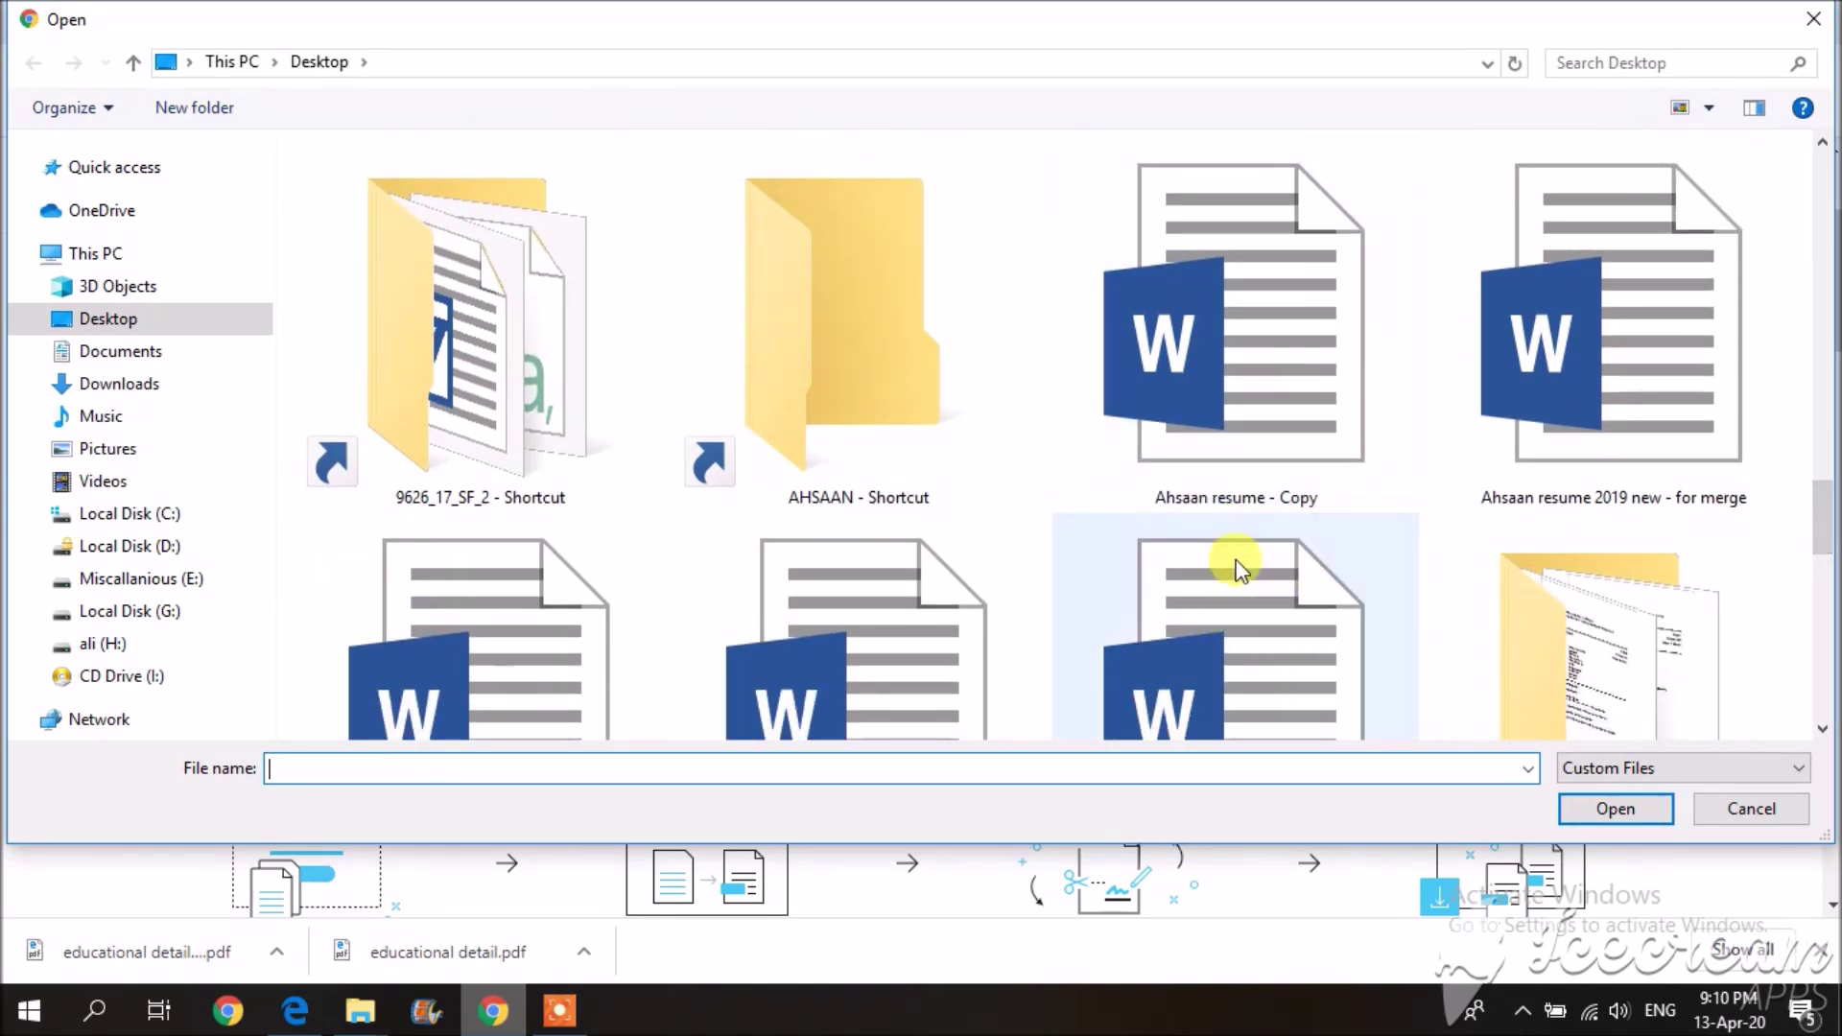
click(1242, 370)
double_click(1242, 370)
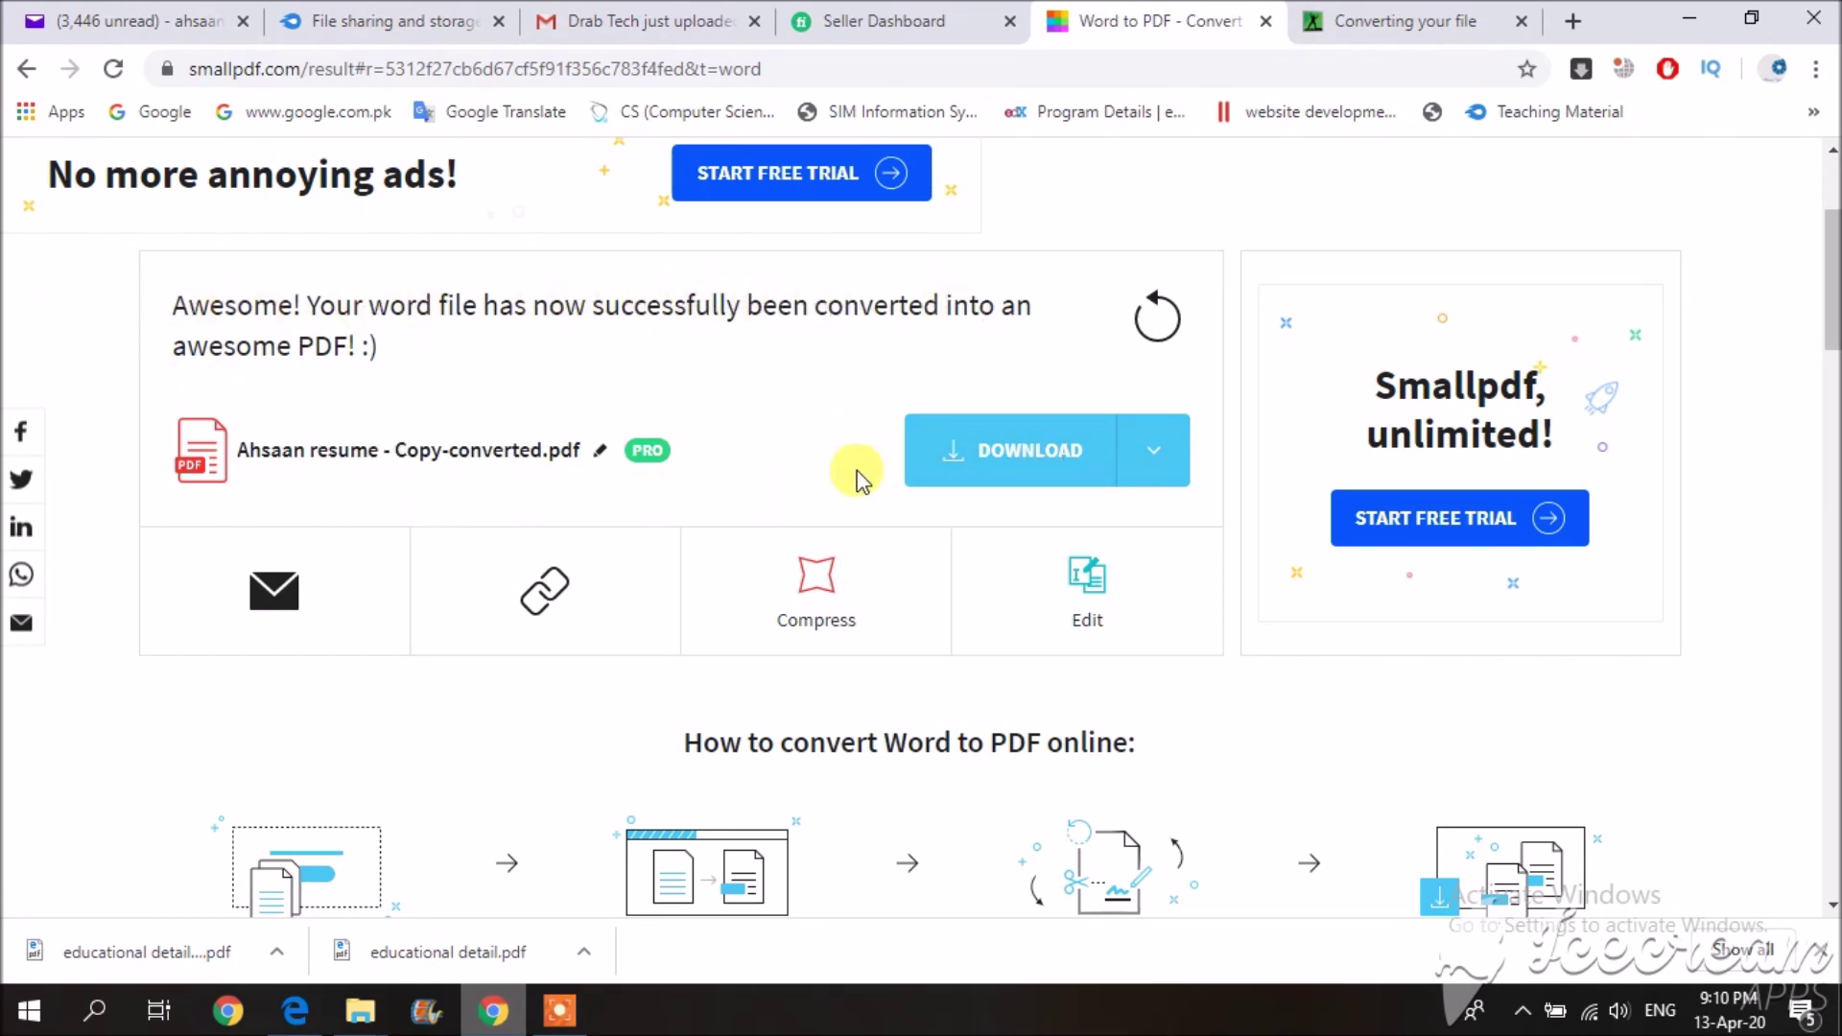
- Download the converted resume PDF from Smallpdf and show it in its download folder
click(1074, 471)
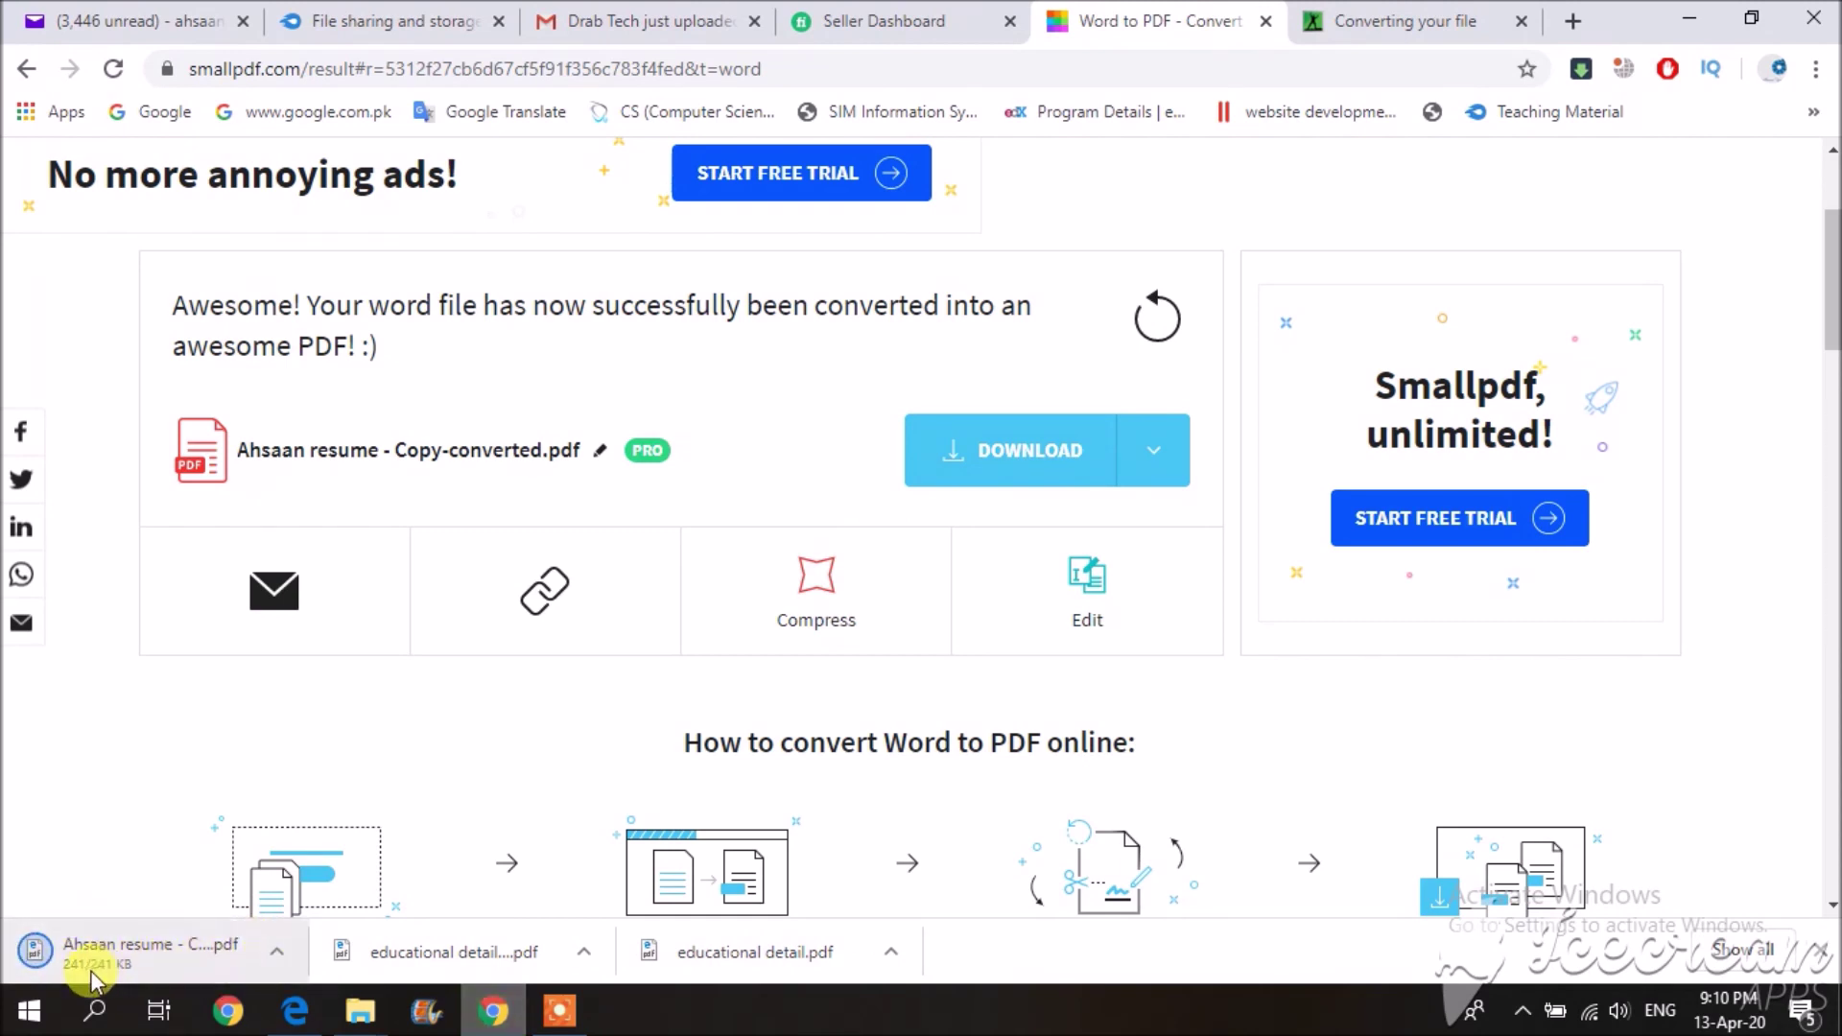
click(277, 954)
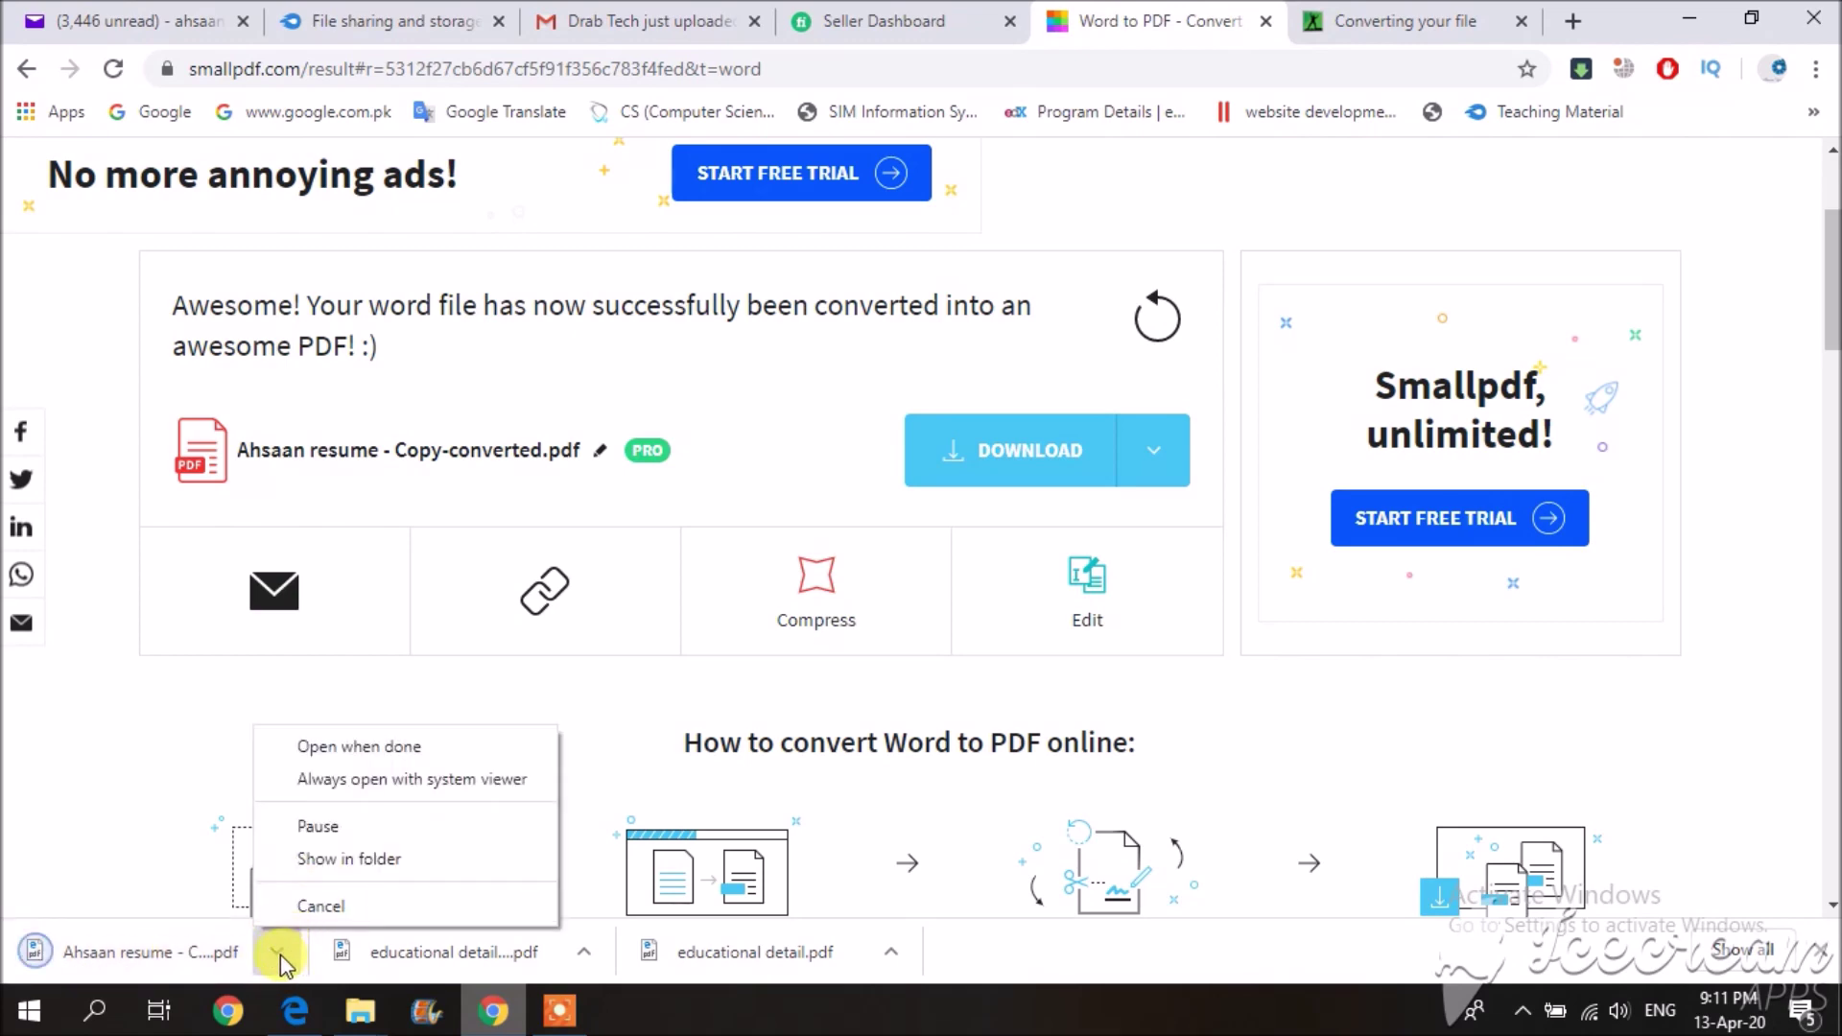
click(331, 859)
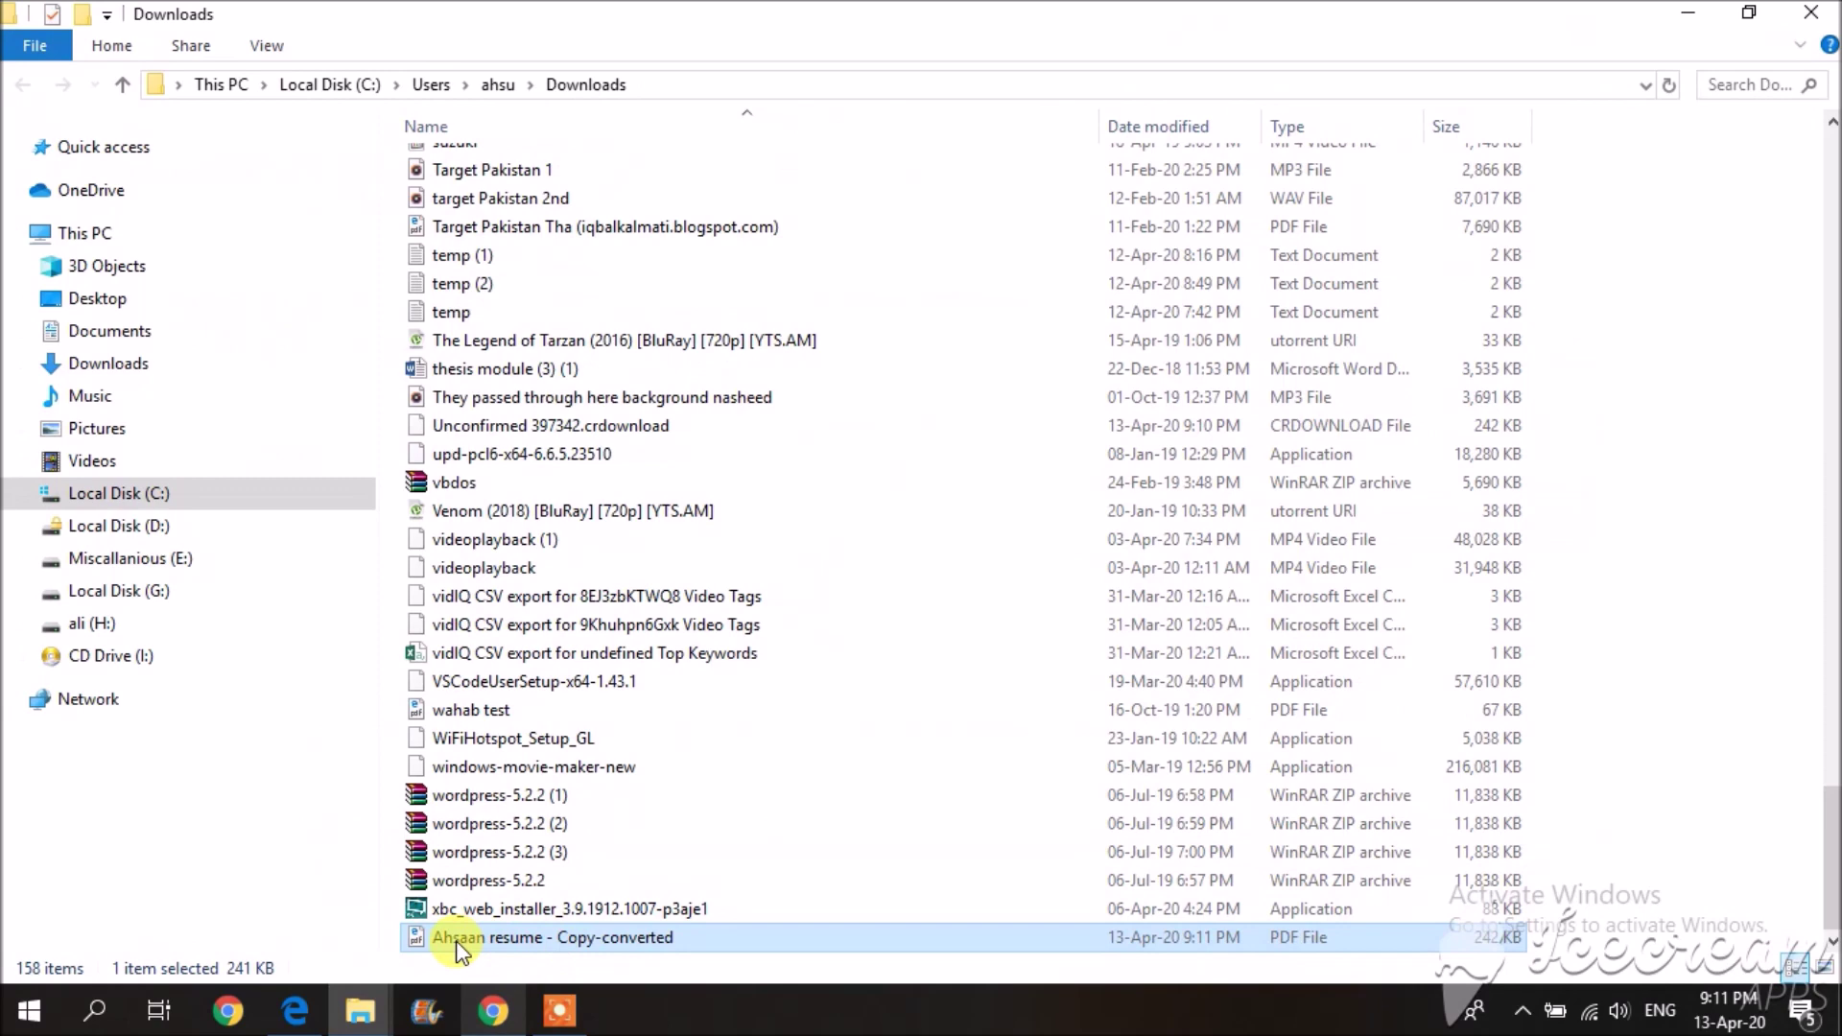